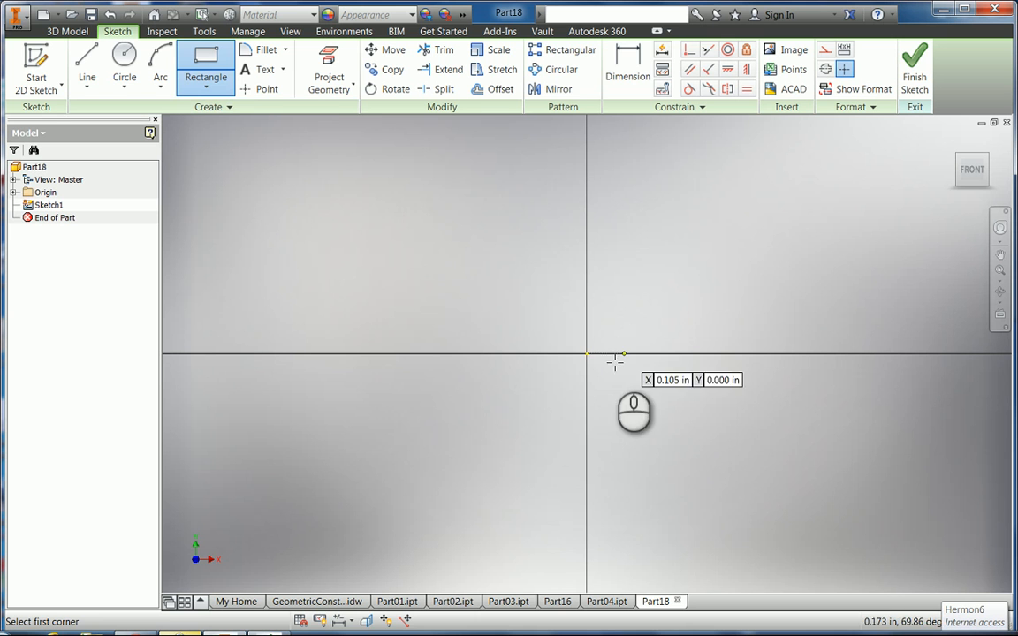
Step: Draw a two-point rectangle 1.975 in wide and 1.590 in high, starting at the sketch origin and extending up and right
left_click(587, 353)
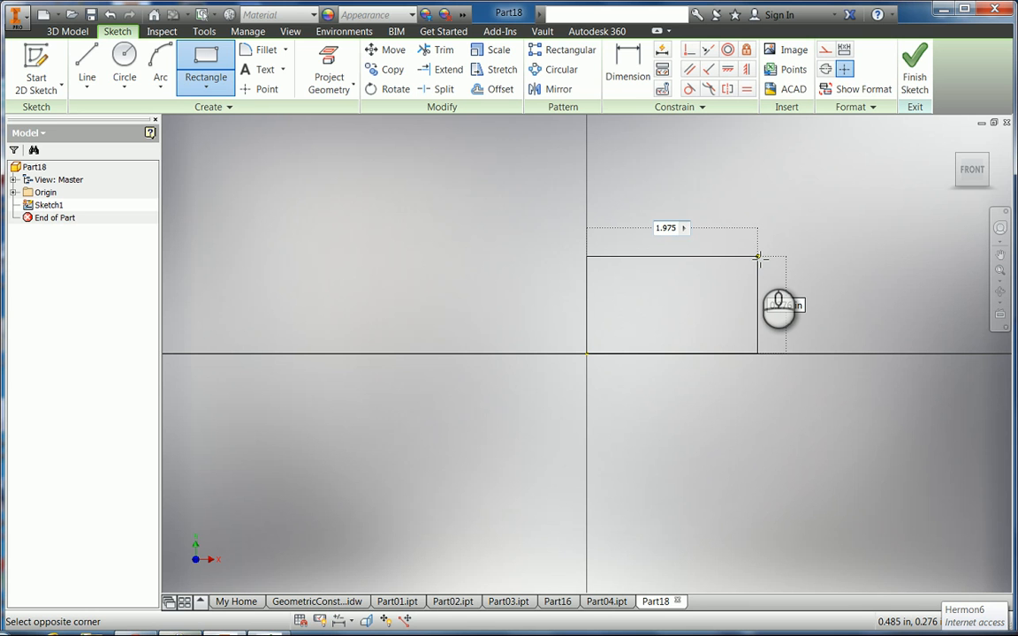
type("1.975")
key("Tab")
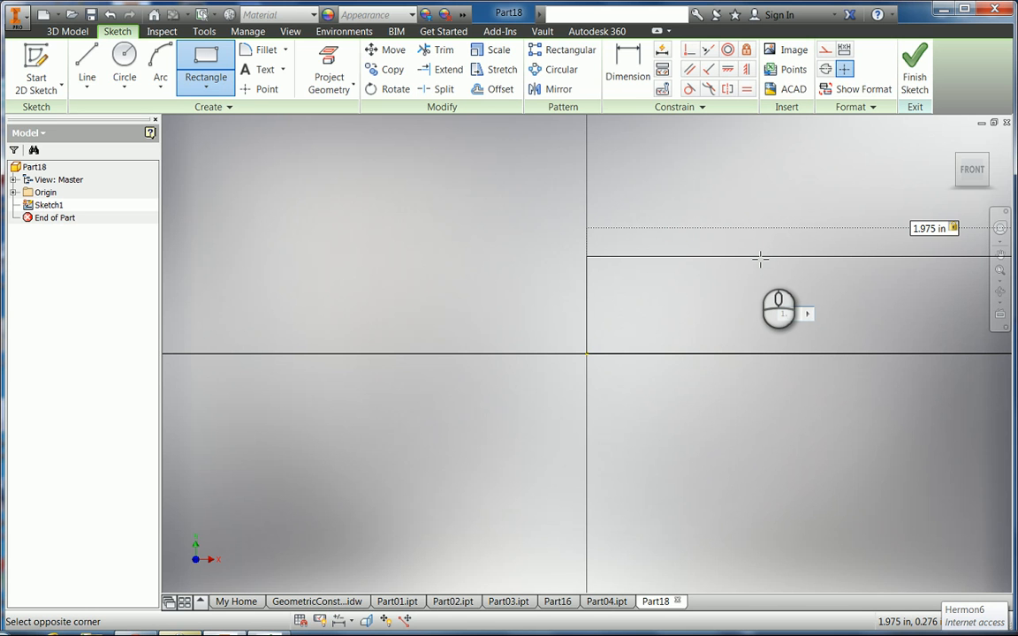
type("1.590")
key("Tab")
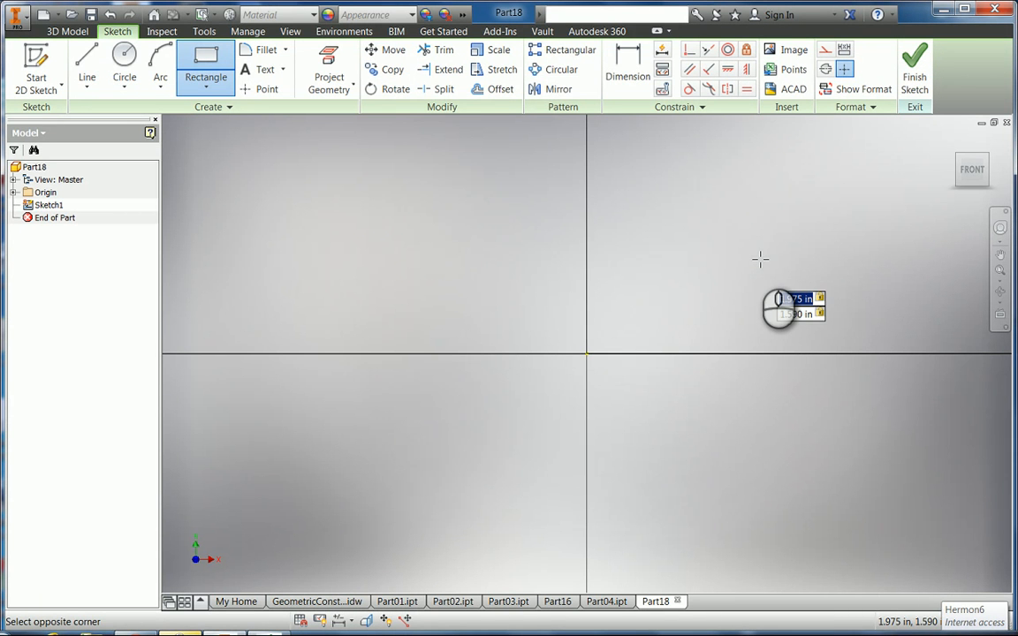
key("Return")
scroll(758, 258, "down", 5)
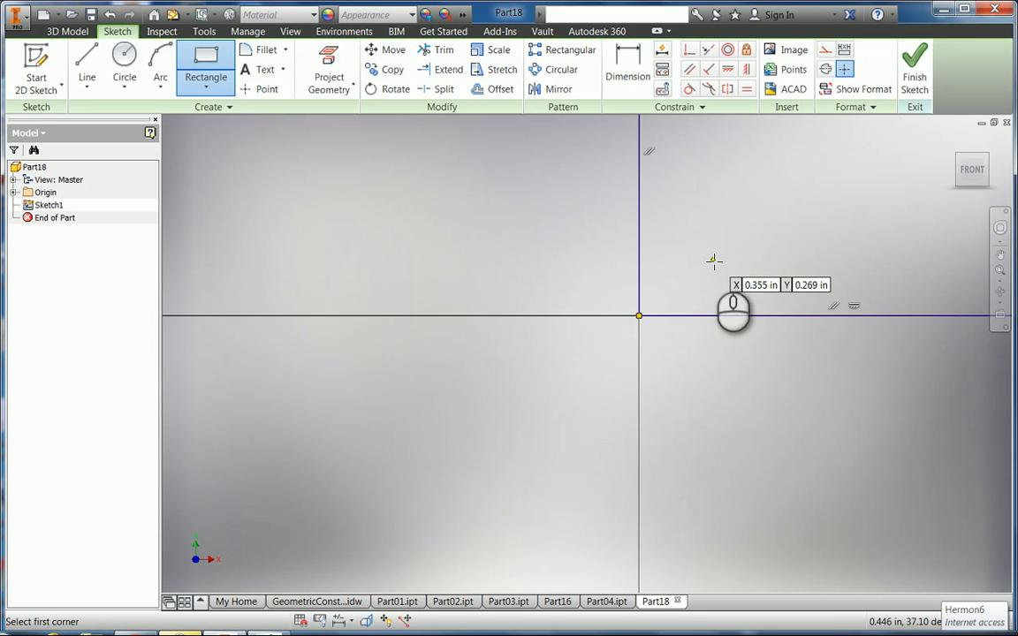
left_click(1001, 255)
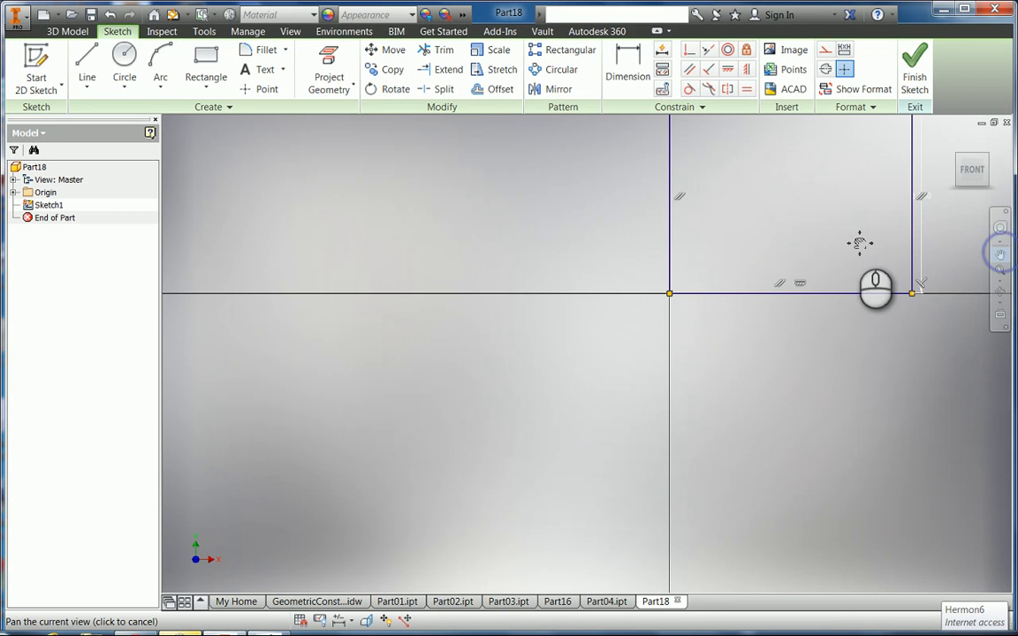
mouse_move(859, 240)
left_mouse_down()
mouse_move(581, 363)
mouse_move(586, 430)
mouse_move(572, 433)
mouse_move(640, 343)
left_mouse_up()
scroll(641, 344, "down", 1)
scroll(641, 343, "up", 4)
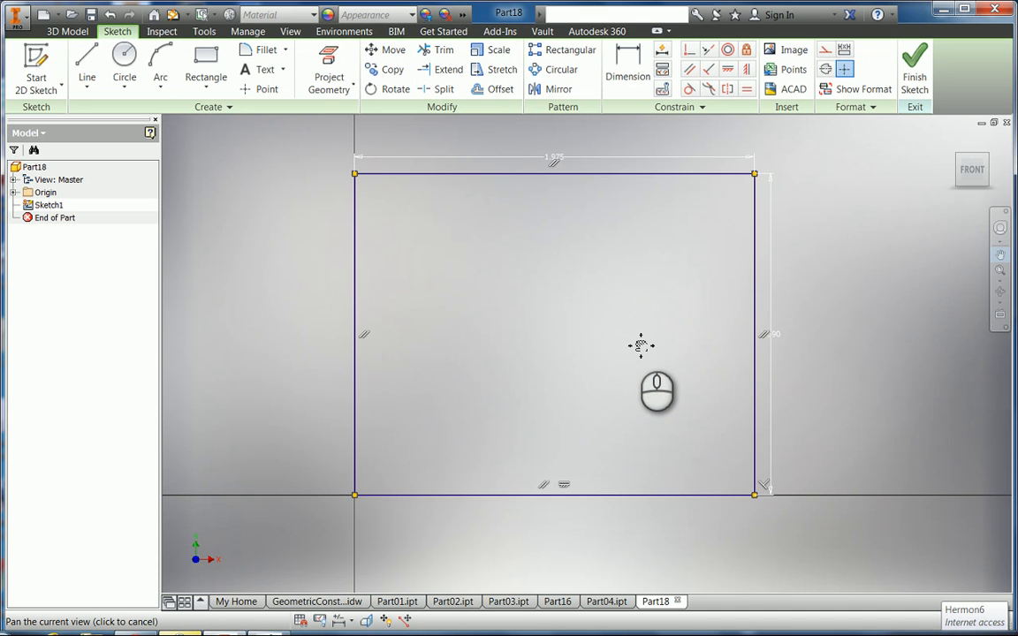
scroll(641, 345, "up", 2)
scroll(641, 345, "down", 2)
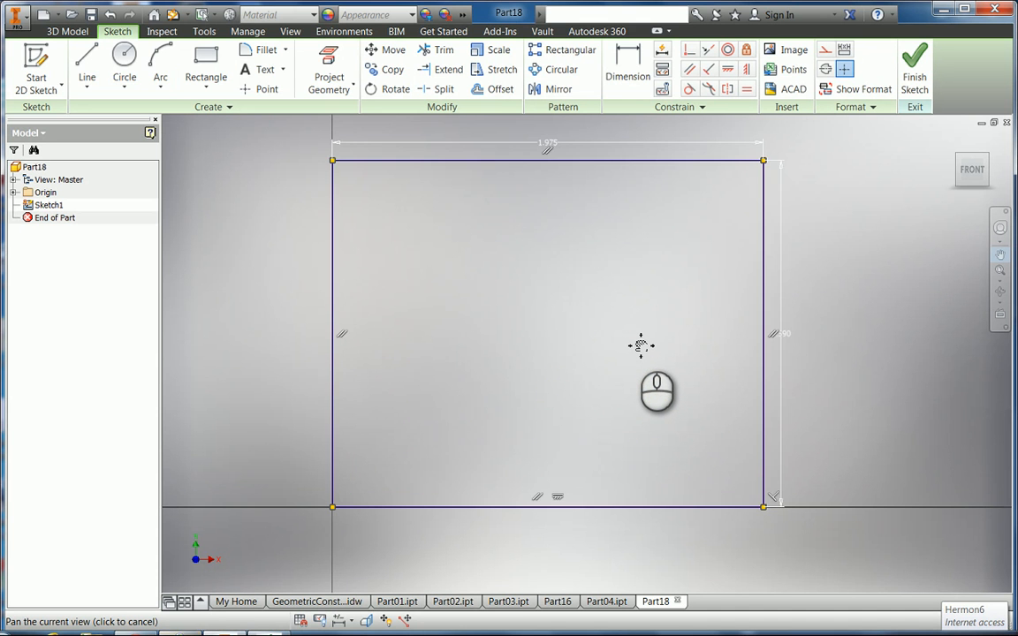
left_click(1000, 256)
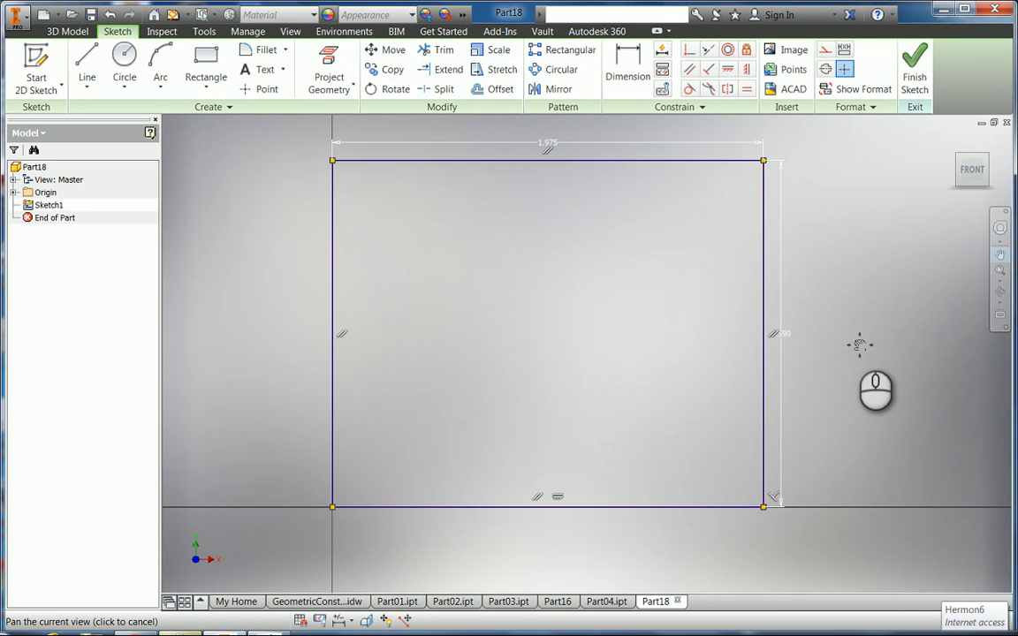
key("r")
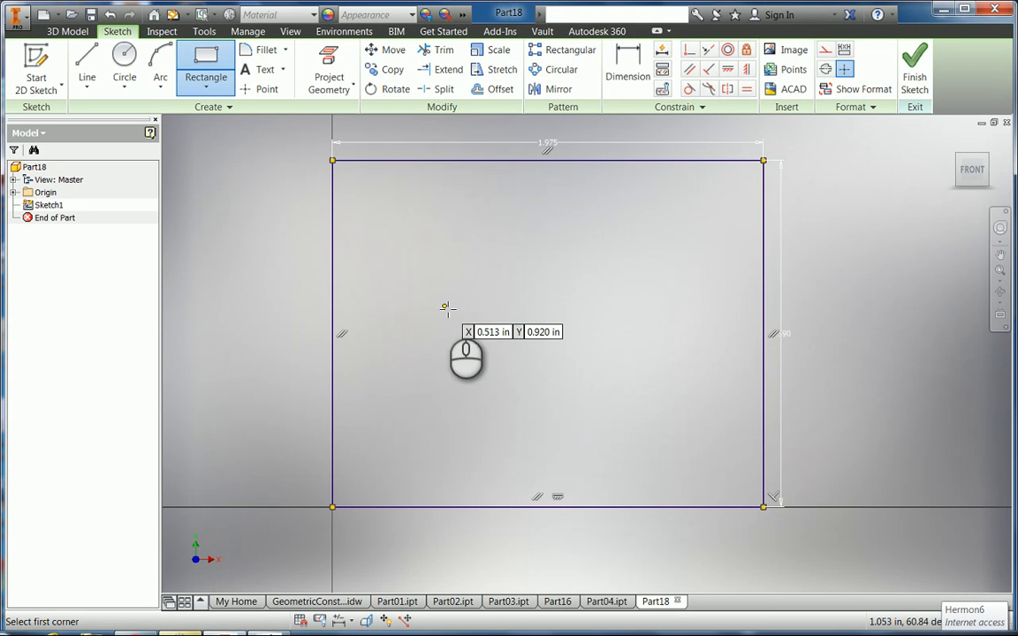
right_click(821, 344)
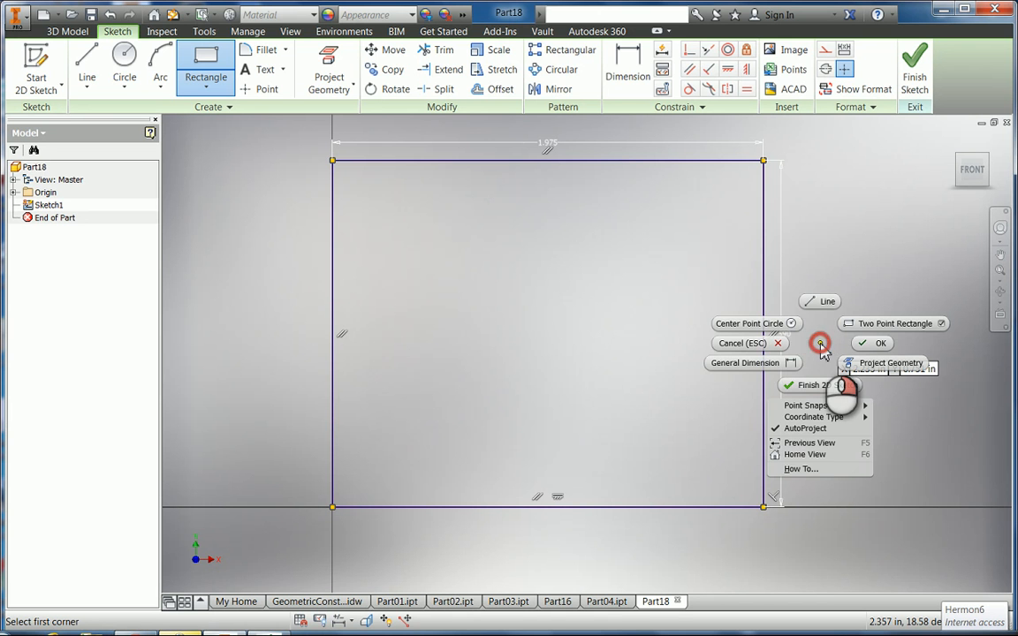
left_click(873, 343)
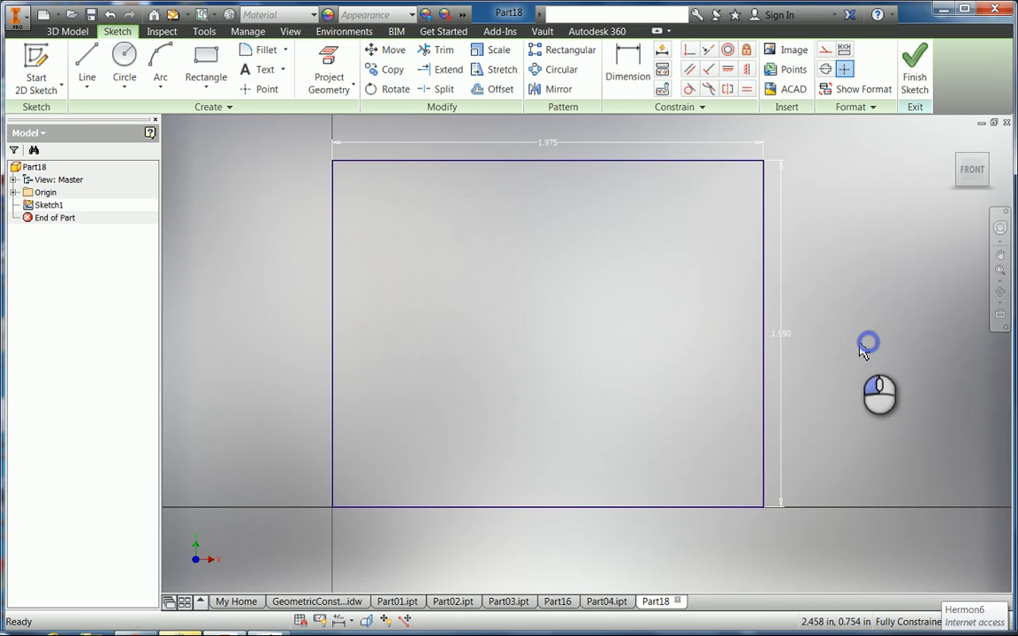
right_click(694, 343)
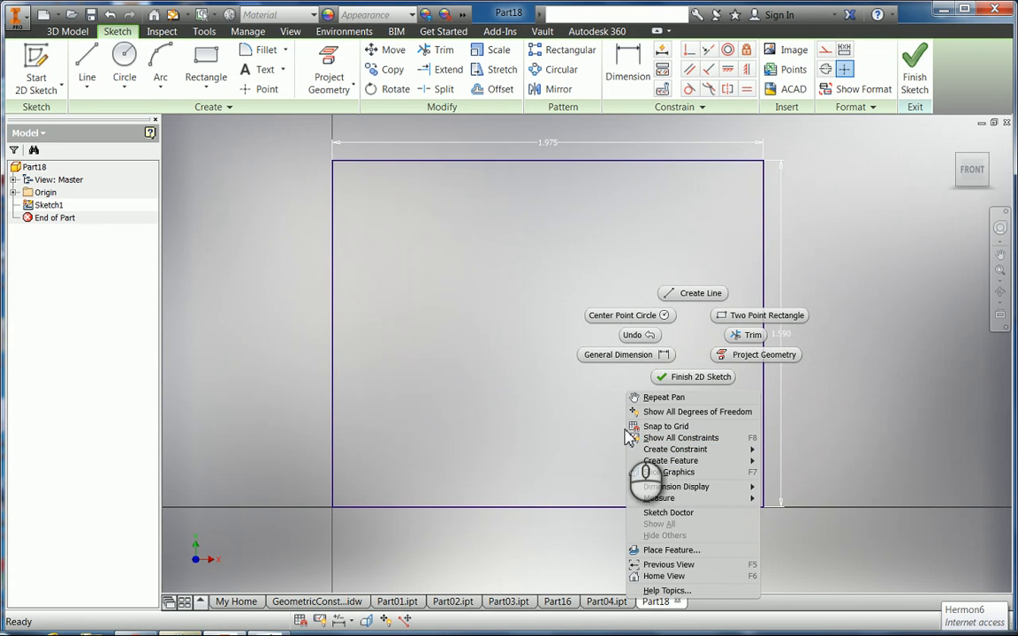
left_click(875, 452)
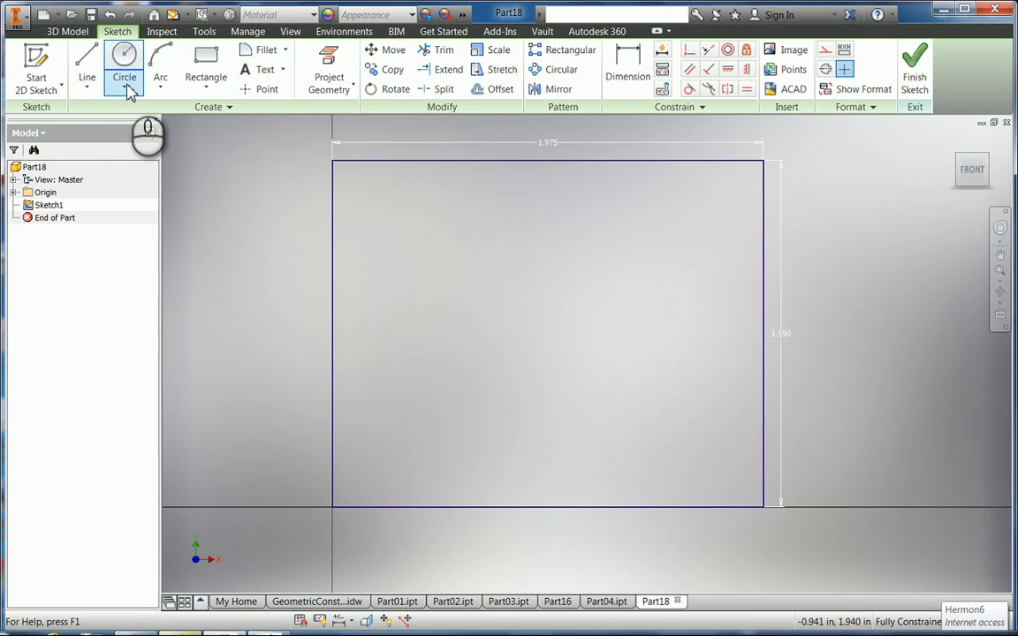
Step: Fillet all four corners of the rectangle with a radius of 0.2 in
left_click(266, 50)
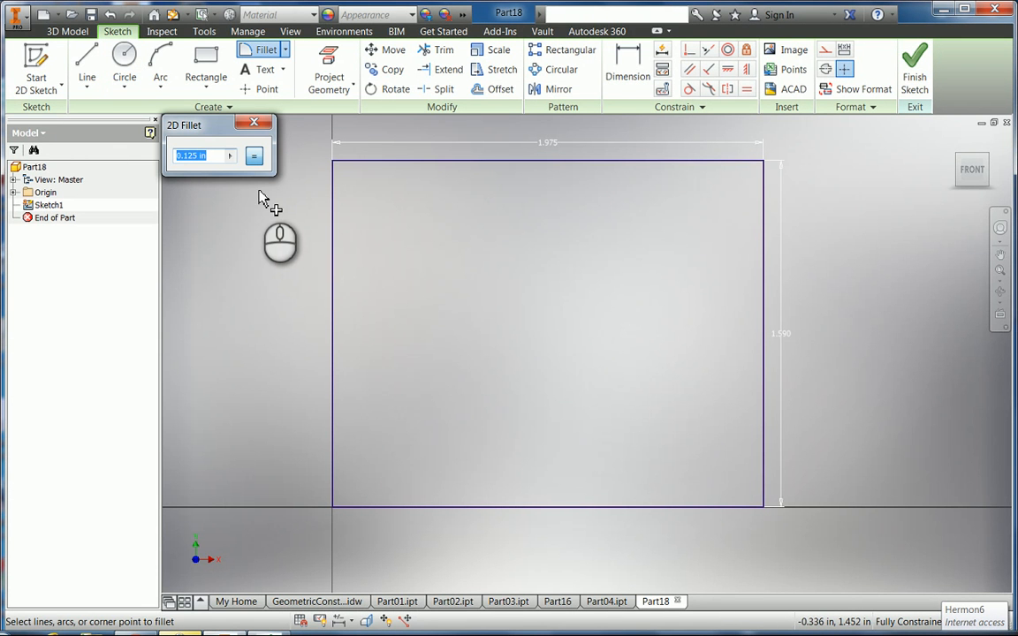
left_click(357, 182)
left_click(334, 190)
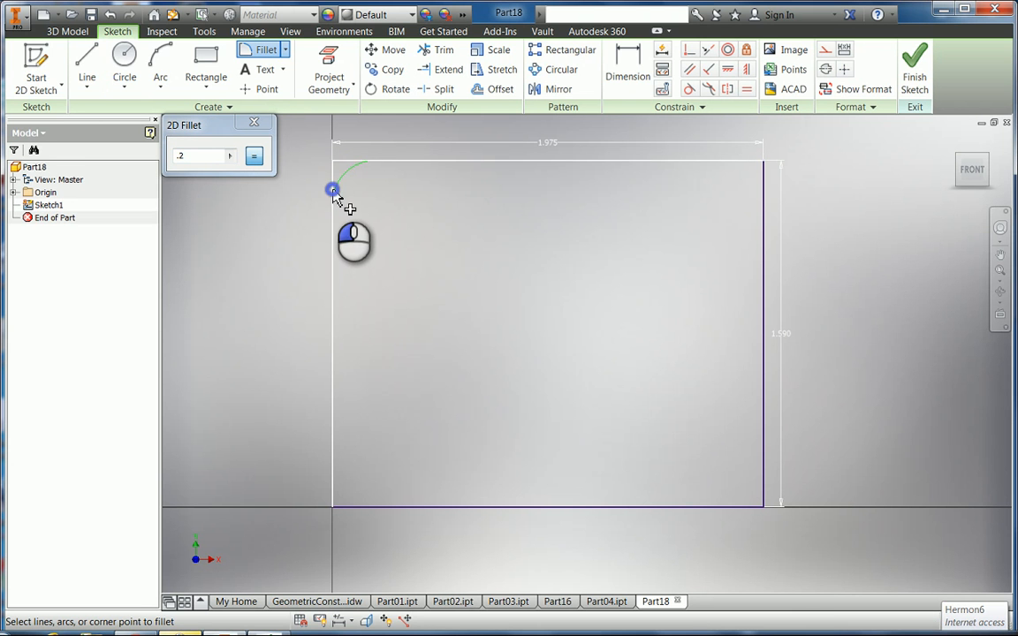
left_click(333, 490)
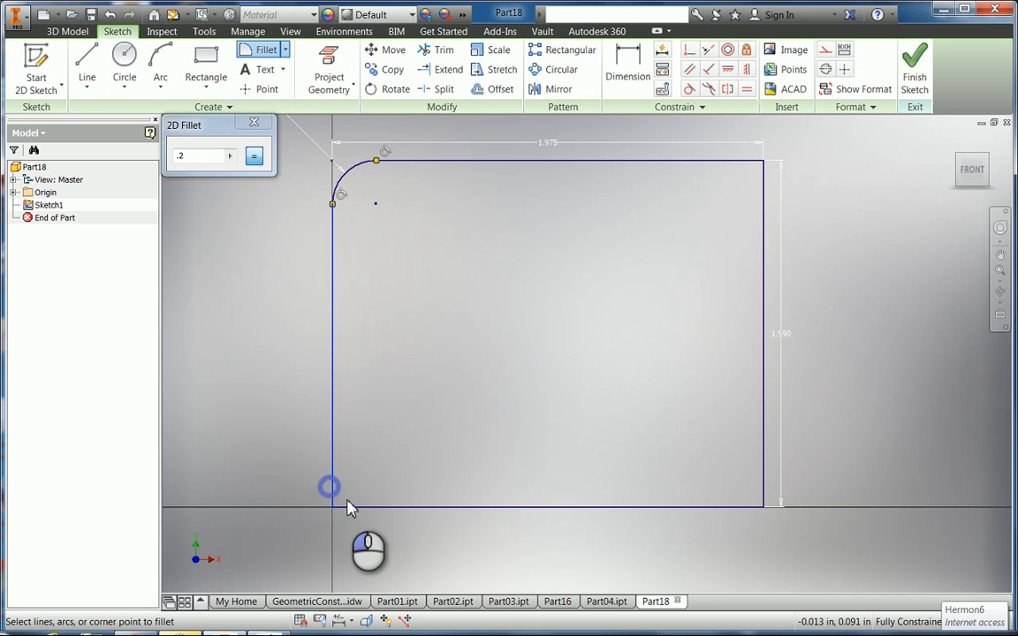
left_click(360, 507)
left_click(732, 507)
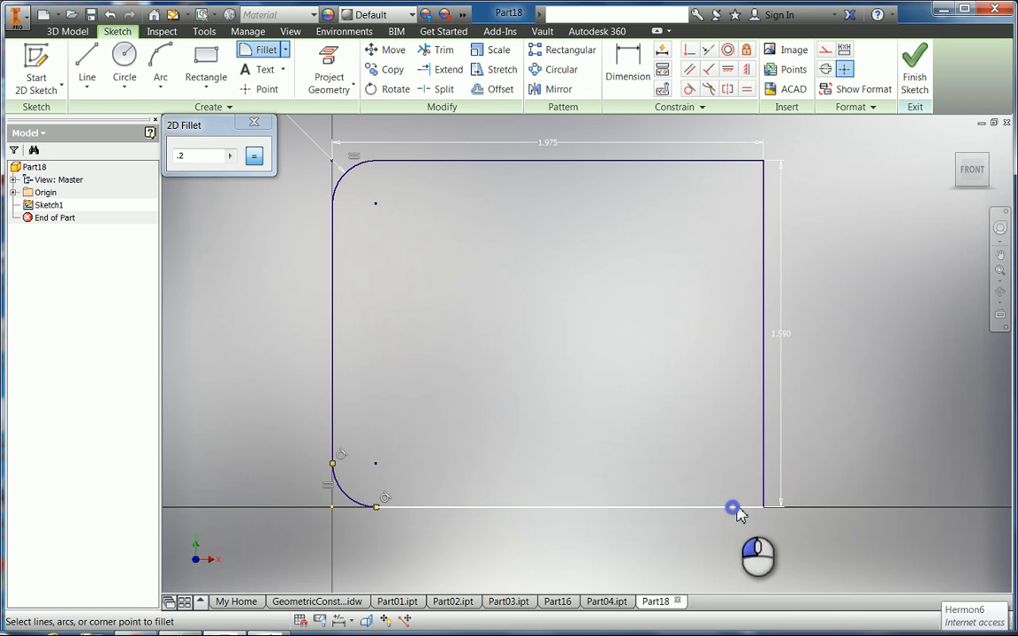
left_click(762, 484)
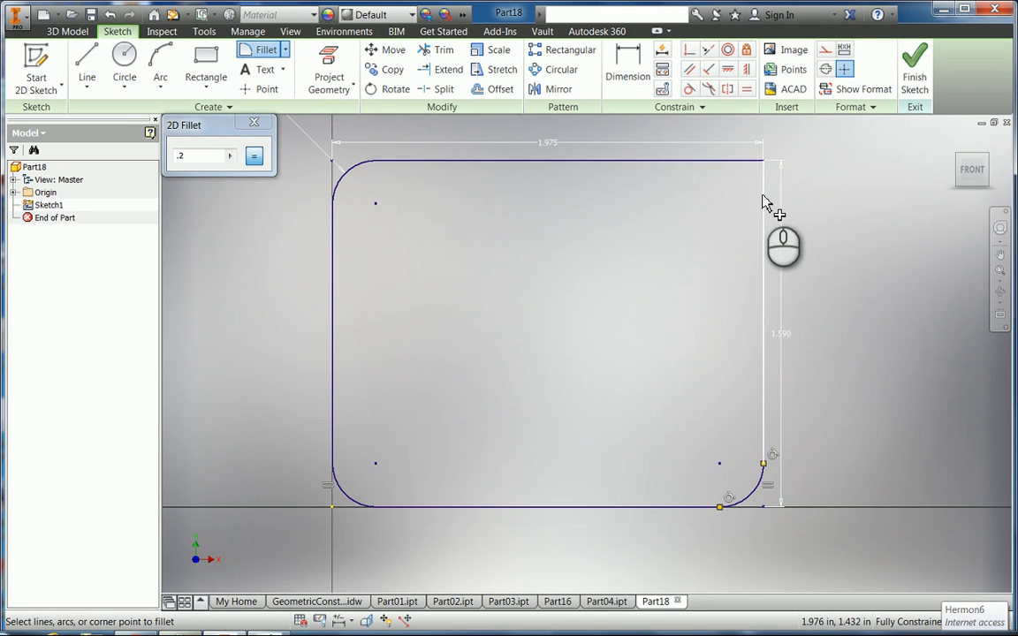
left_click(761, 192)
left_click(717, 161)
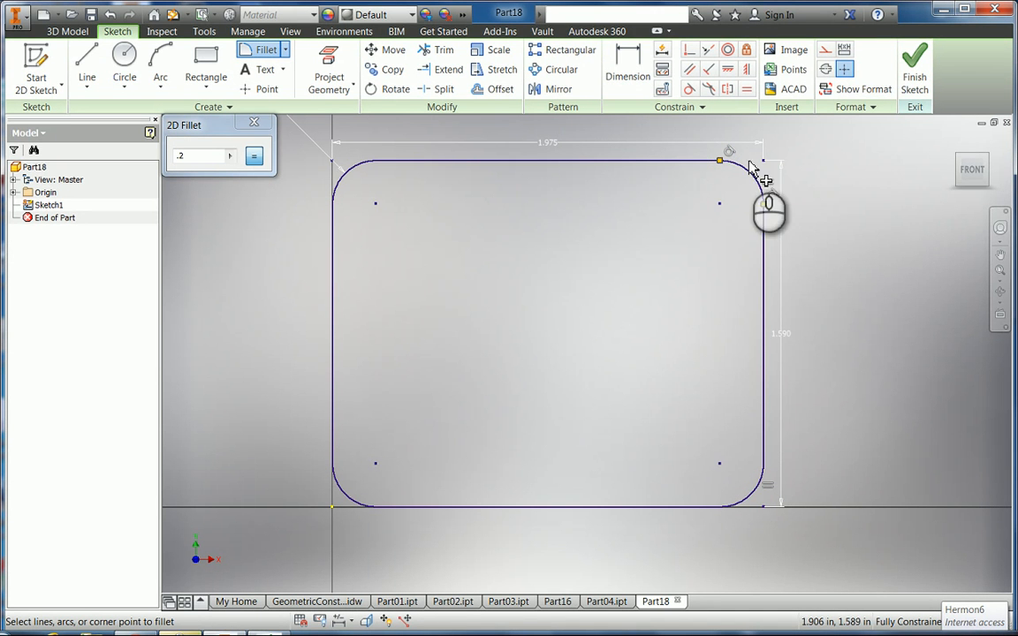
Step: Finish the sketch and extrude the rounded rectangle profile 0.3 in into a solid plate
left_click(915, 61)
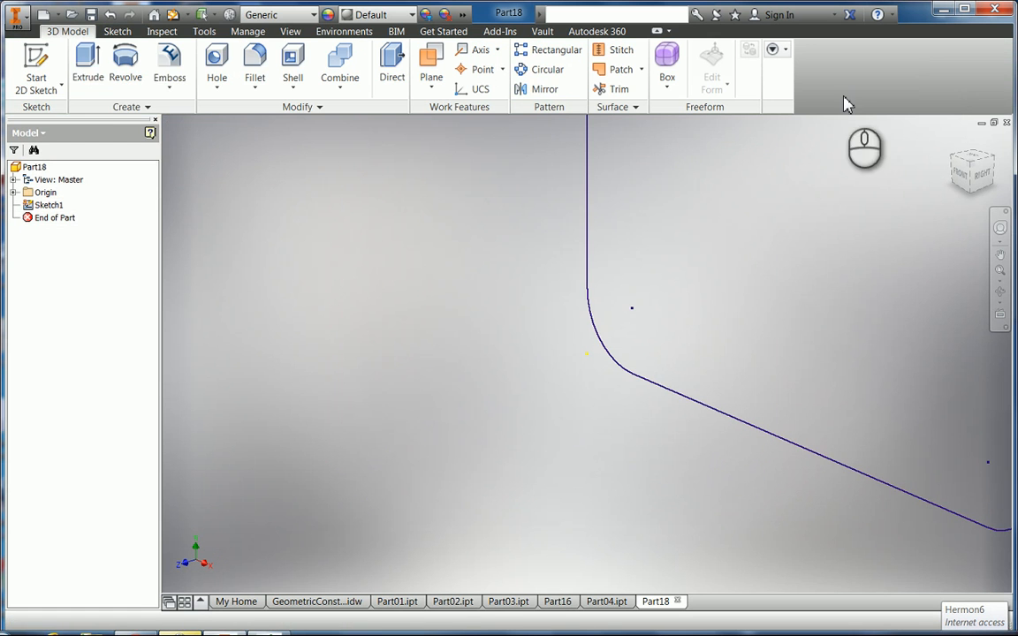
left_click(91, 62)
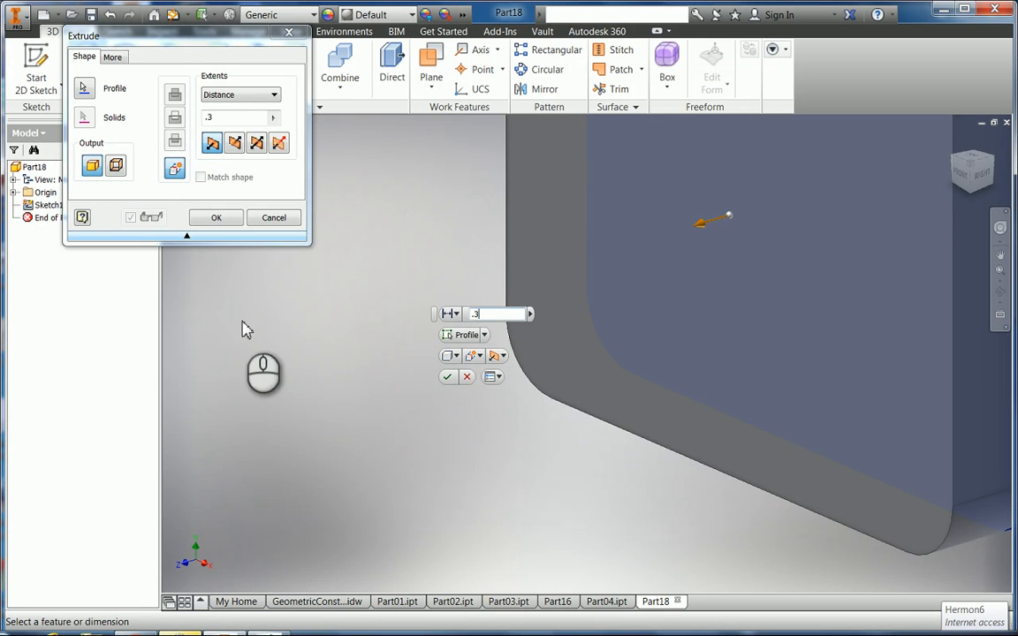
left_click(447, 377)
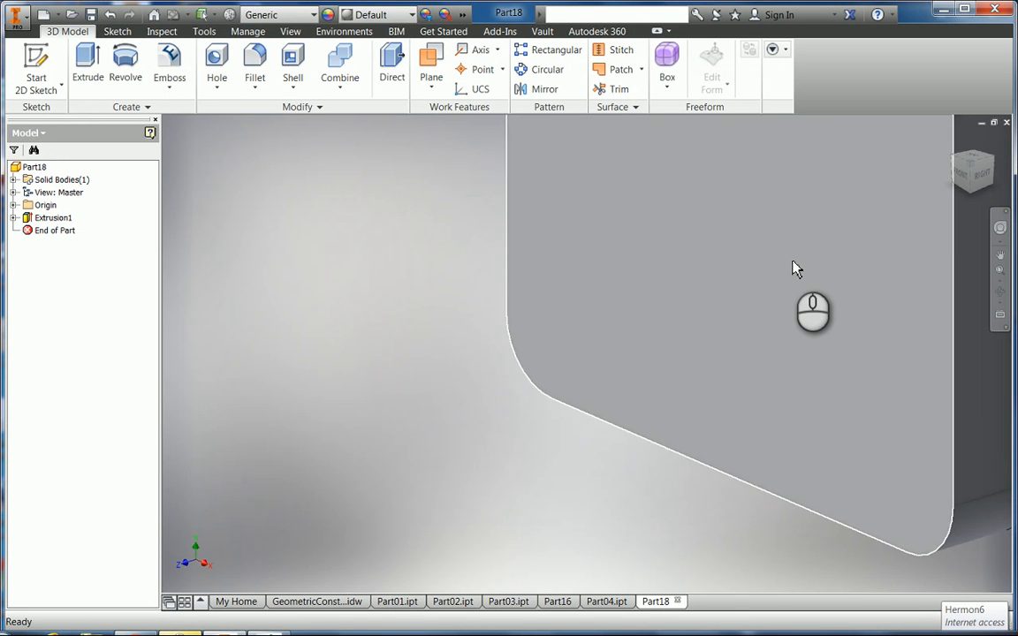
Step: Start a new 2D sketch on the plate's front face
scroll(793, 268, "down", 5)
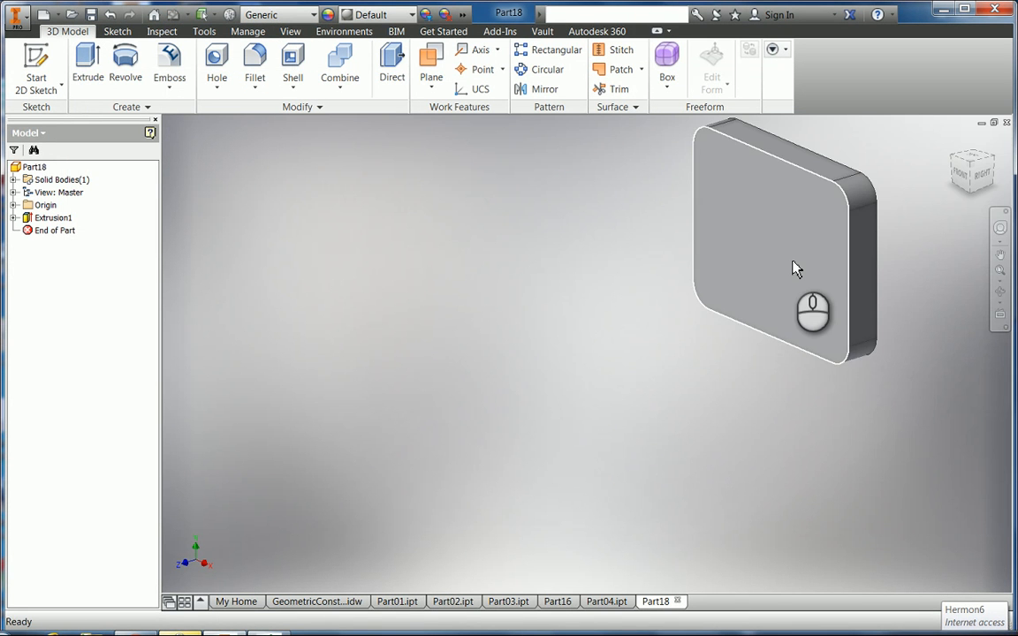
left_click(999, 255)
left_click_drag(804, 246, 521, 363)
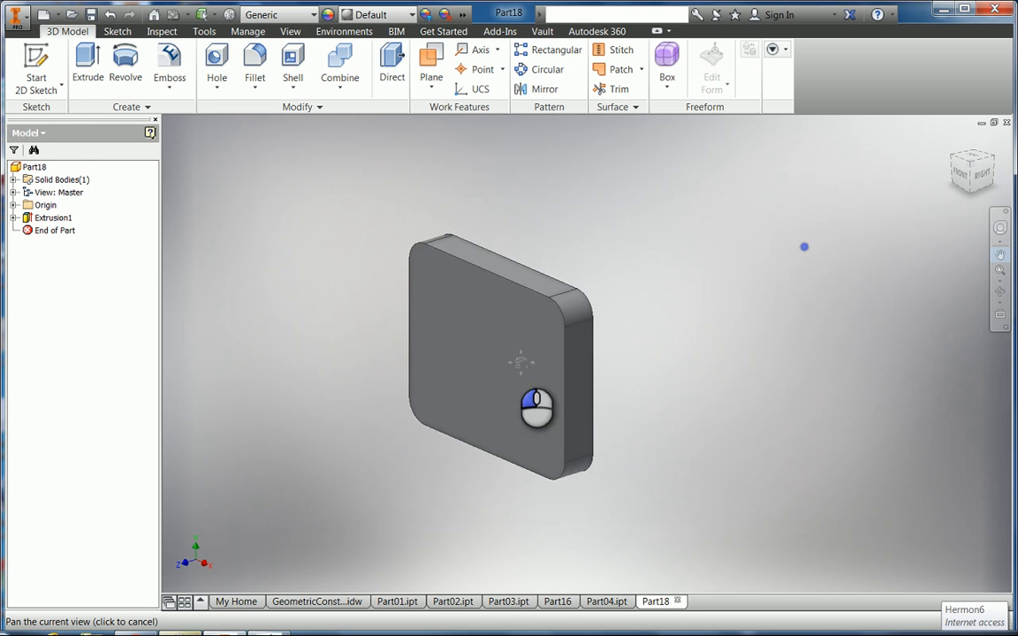
left_click_drag(537, 408, 629, 394)
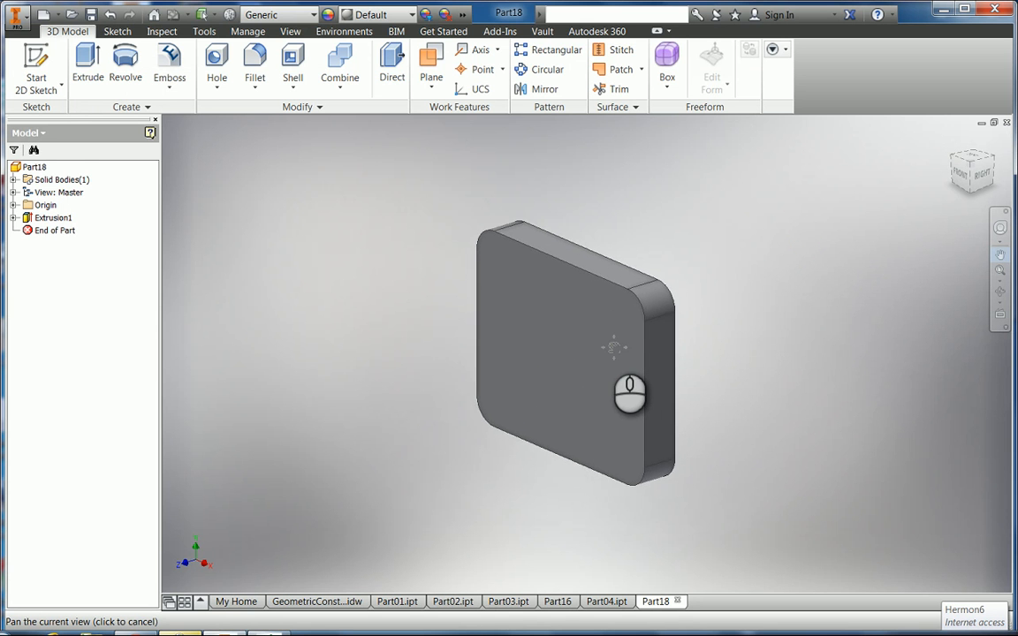
scroll(613, 347, "down", 2)
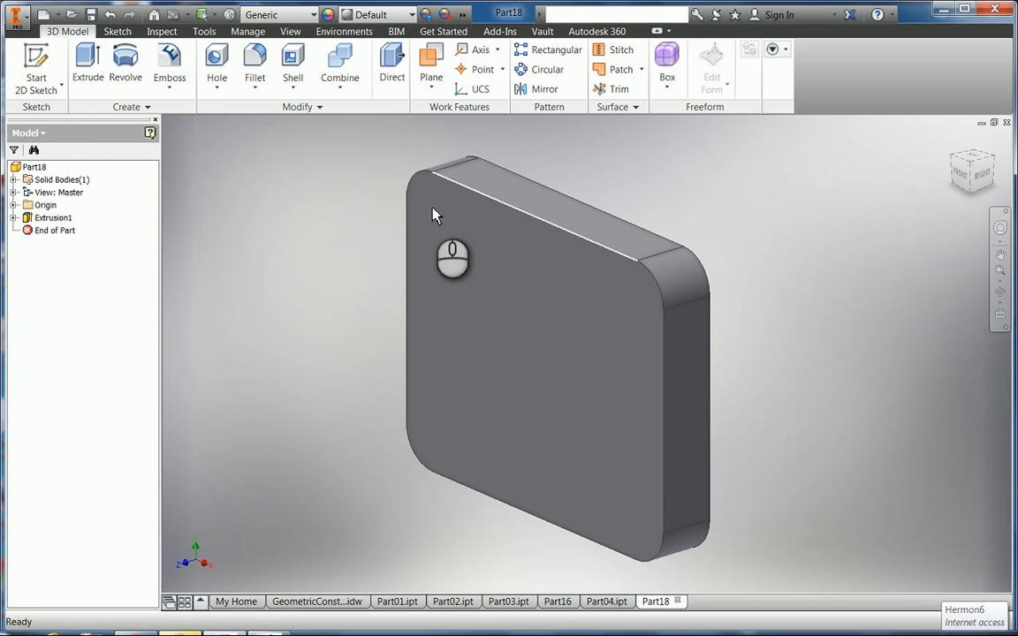
left_click(37, 62)
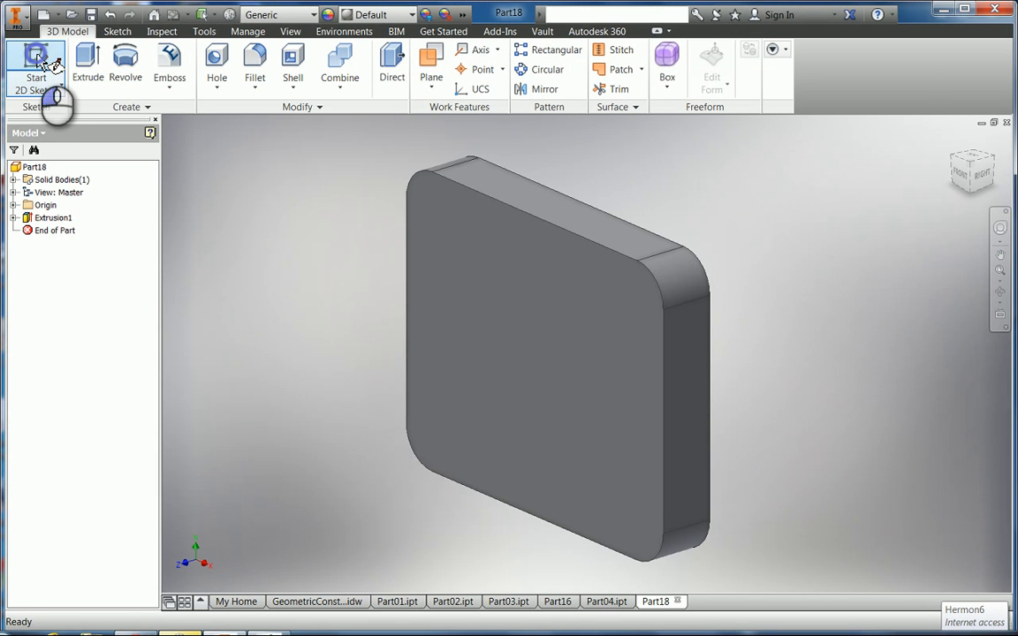
left_click(533, 326)
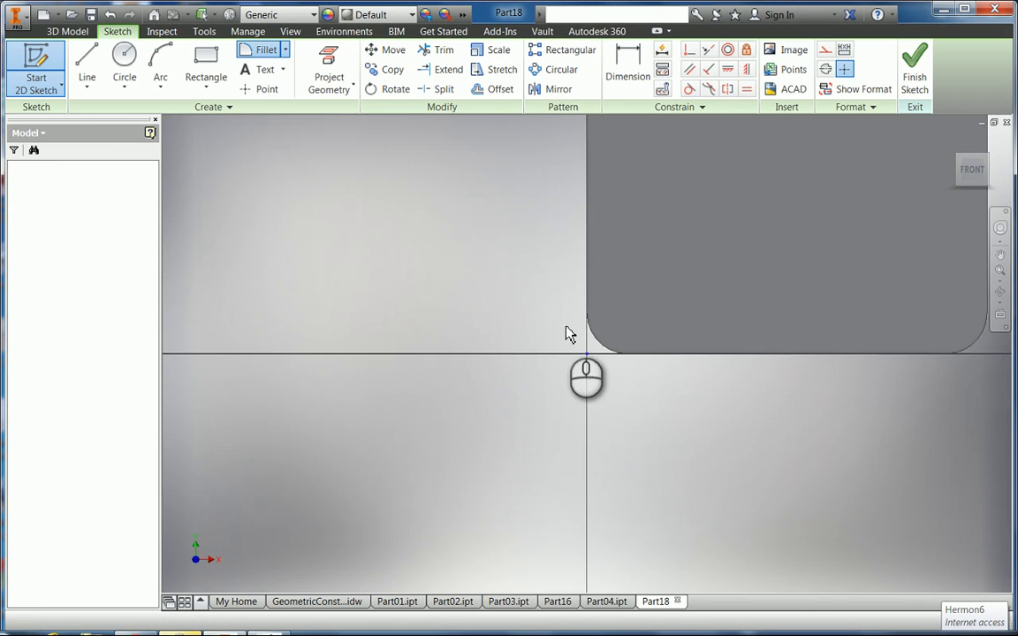
left_click(999, 253)
left_click_drag(722, 324, 616, 449)
scroll(610, 429, "up", 3)
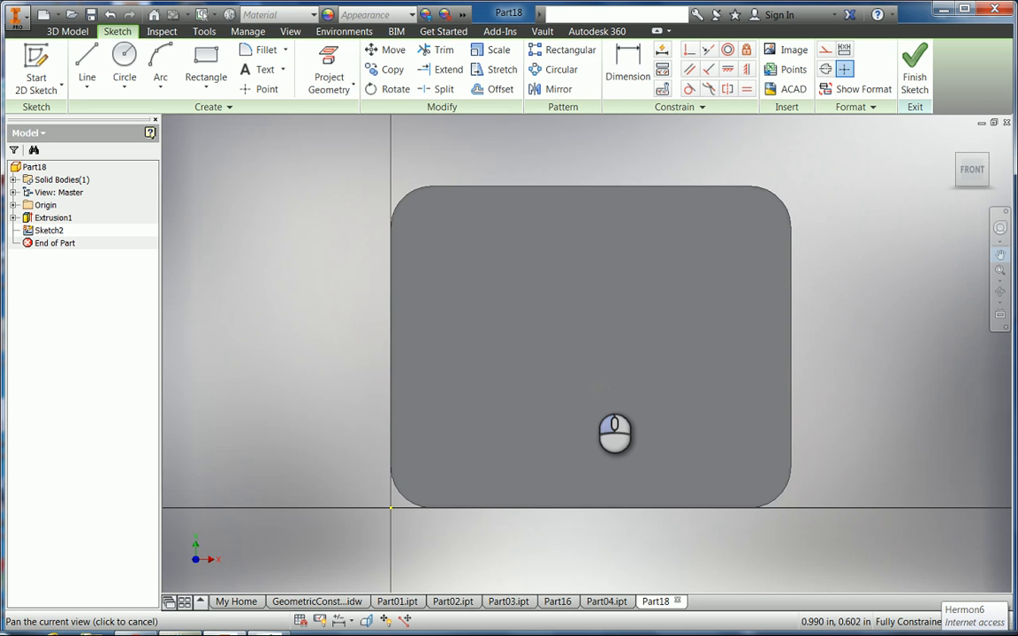
scroll(611, 427, "down", 6)
scroll(615, 426, "up", 3)
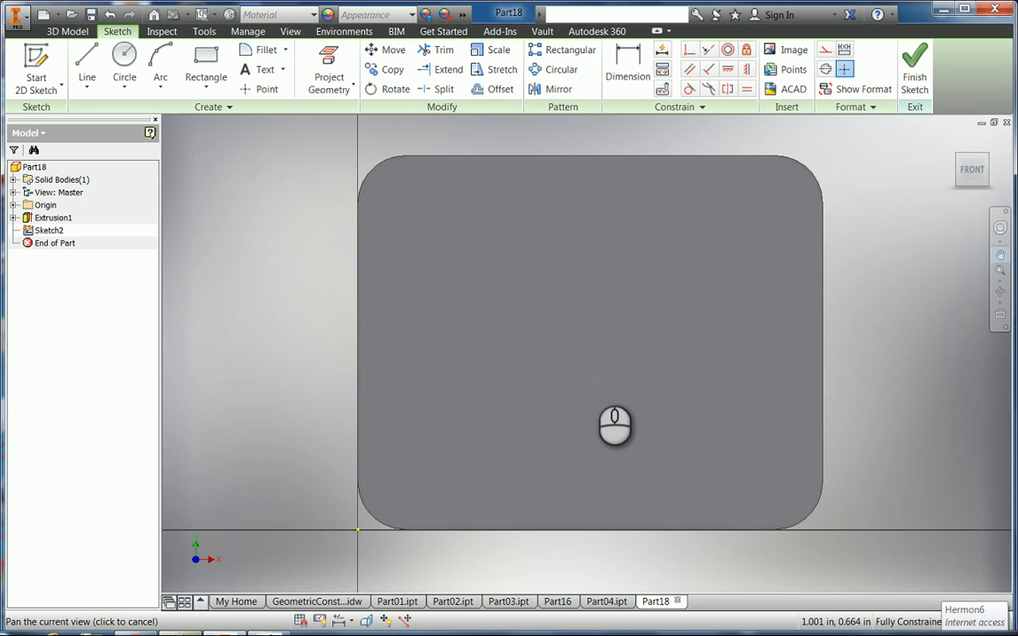
Step: Draw a construction rectangle 0.490 in wide and 0.340 in high, down and right from the plate's virtual upper-left corner
left_click(202, 79)
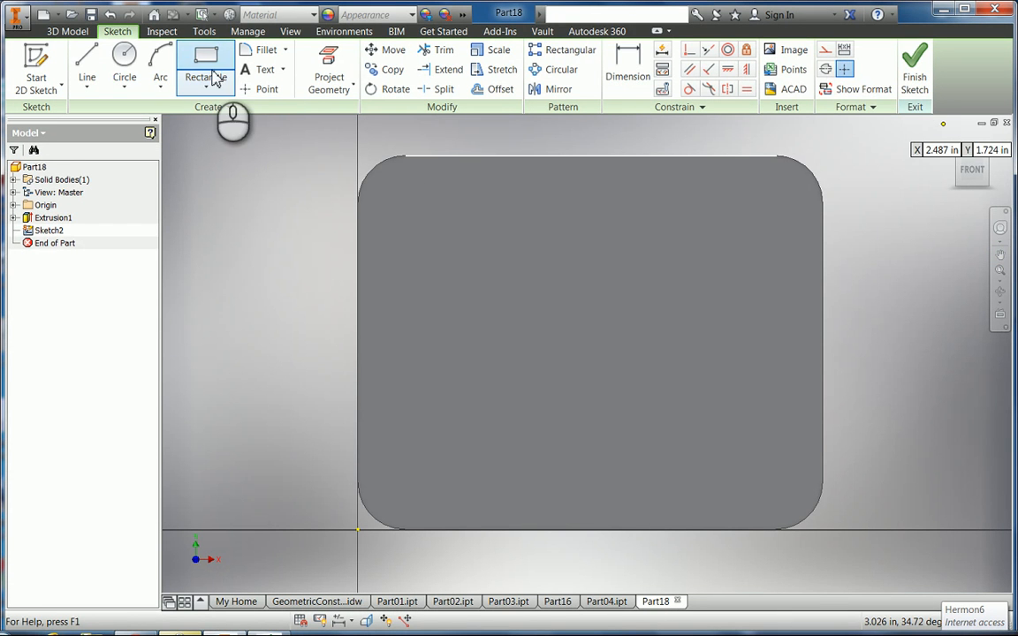
left_click(824, 47)
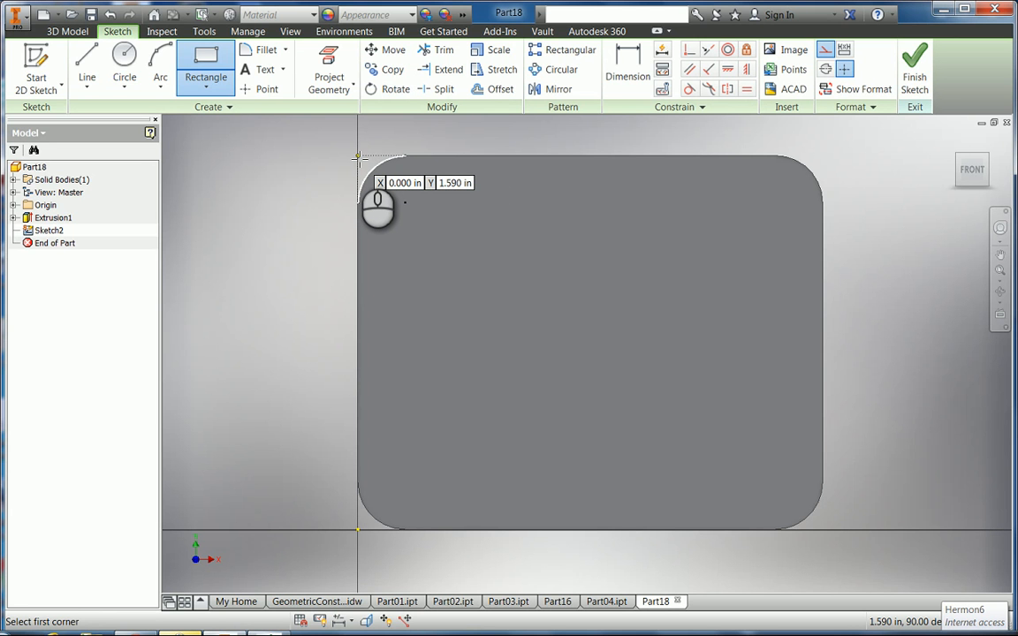
left_click(358, 157)
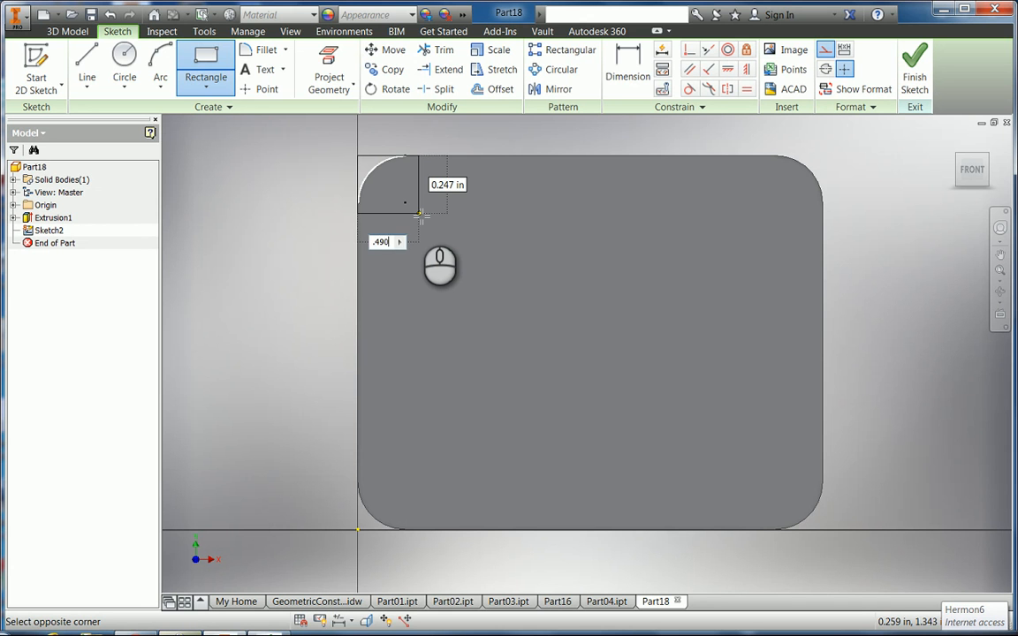
key("Tab")
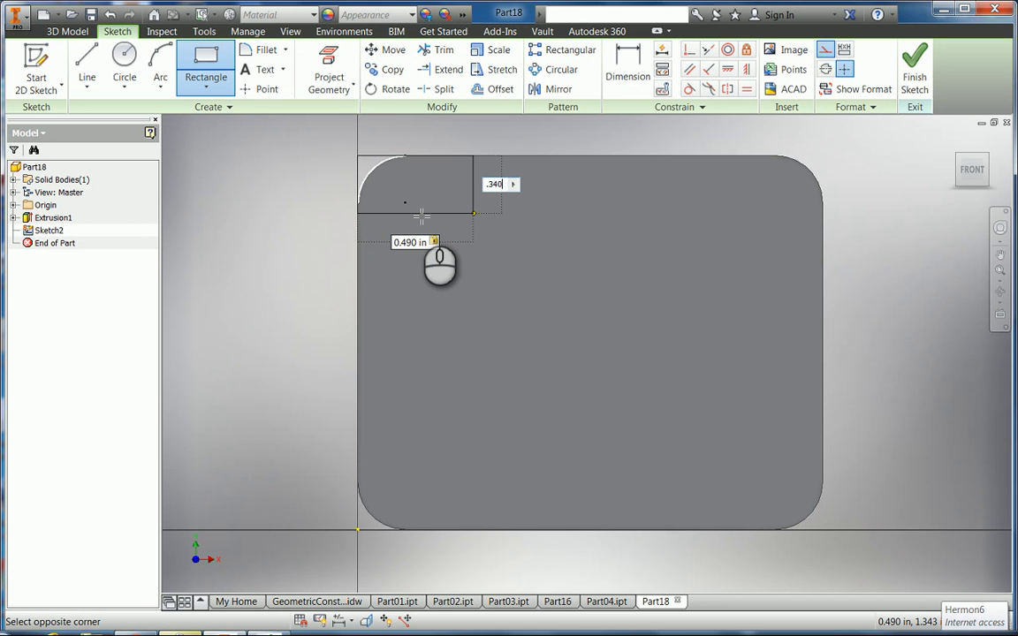
key("Tab")
key("Return")
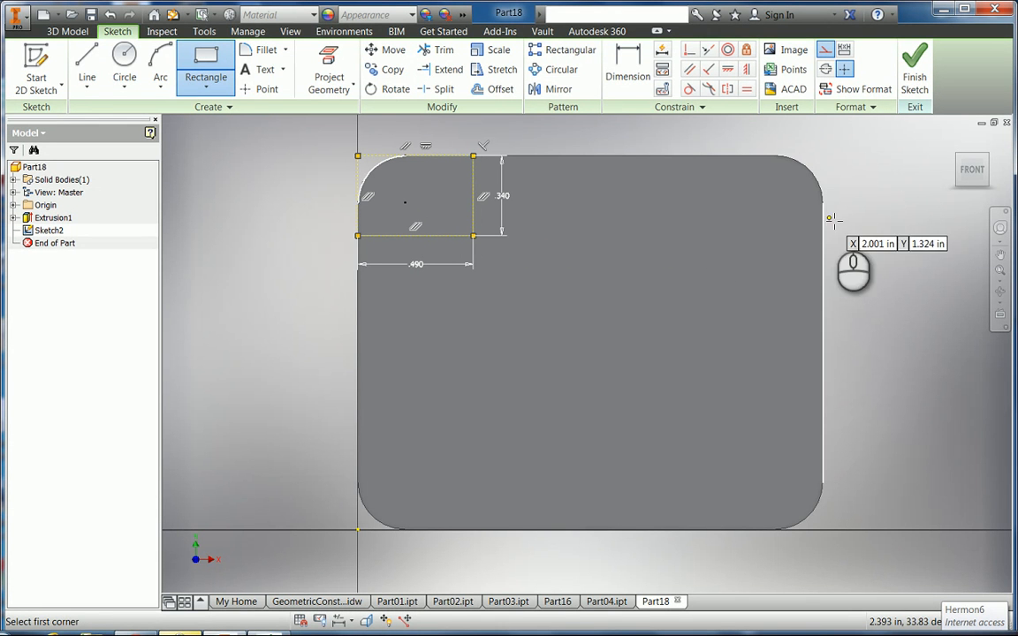
Step: Draw a construction rectangle 0.200 in wide and 0.050 in high, down and left from the plate's virtual upper-right corner
left_click(823, 157)
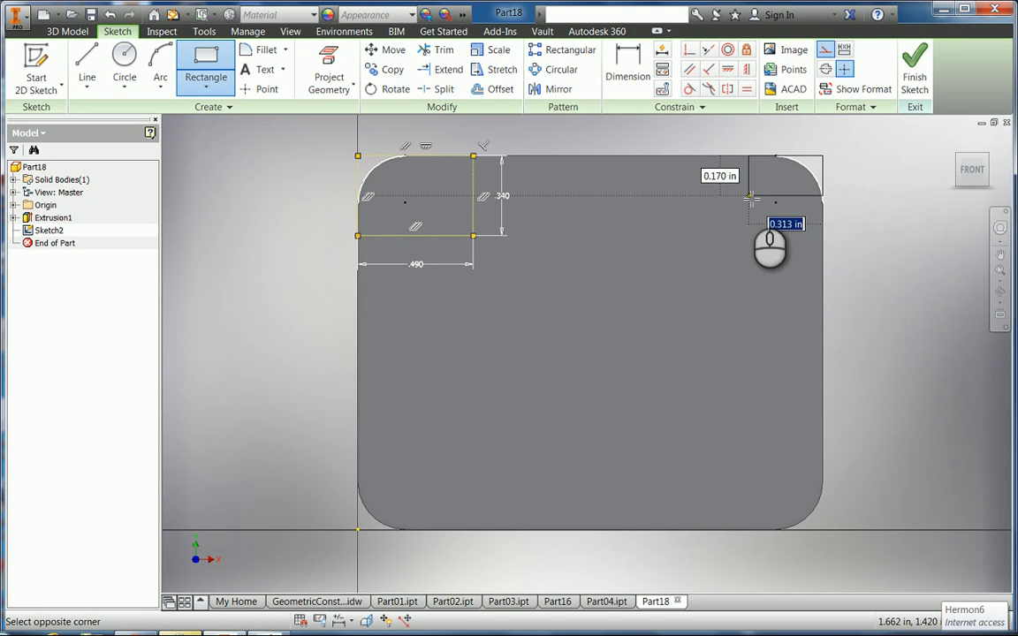
key("Tab")
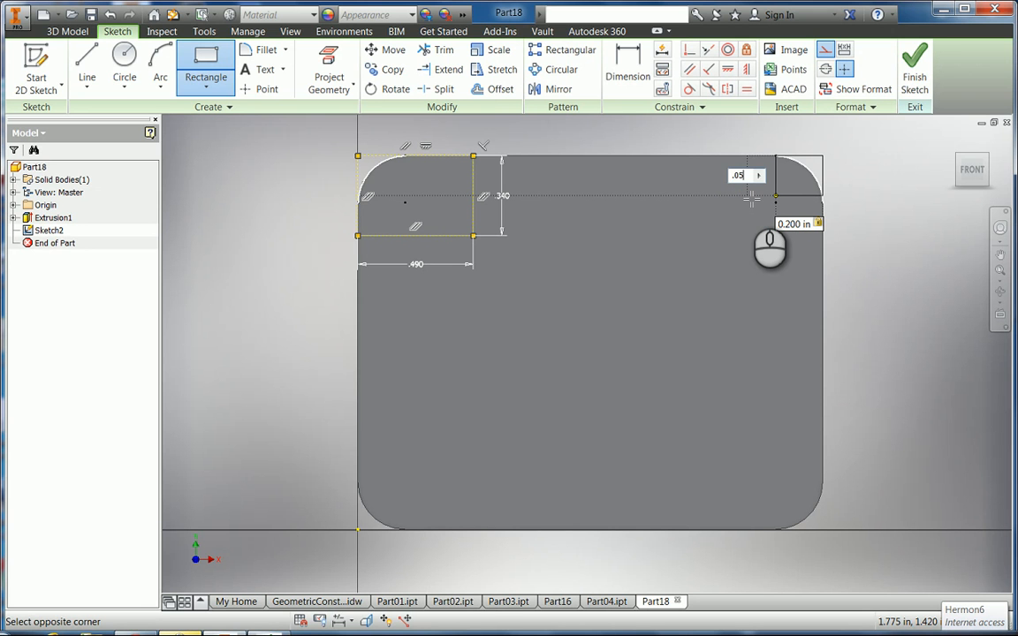
key("Tab")
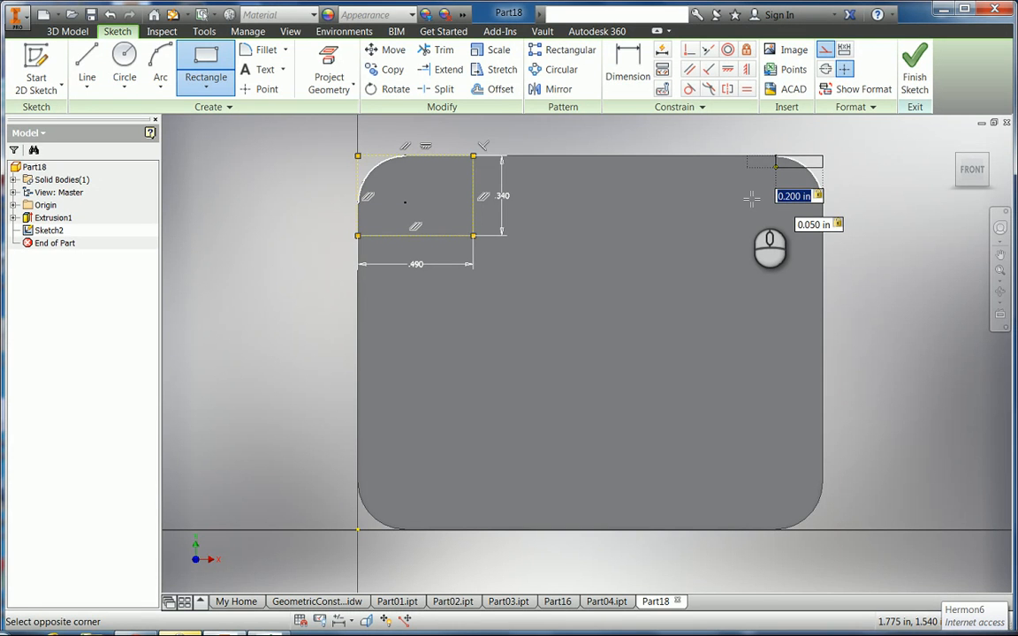
key("Return")
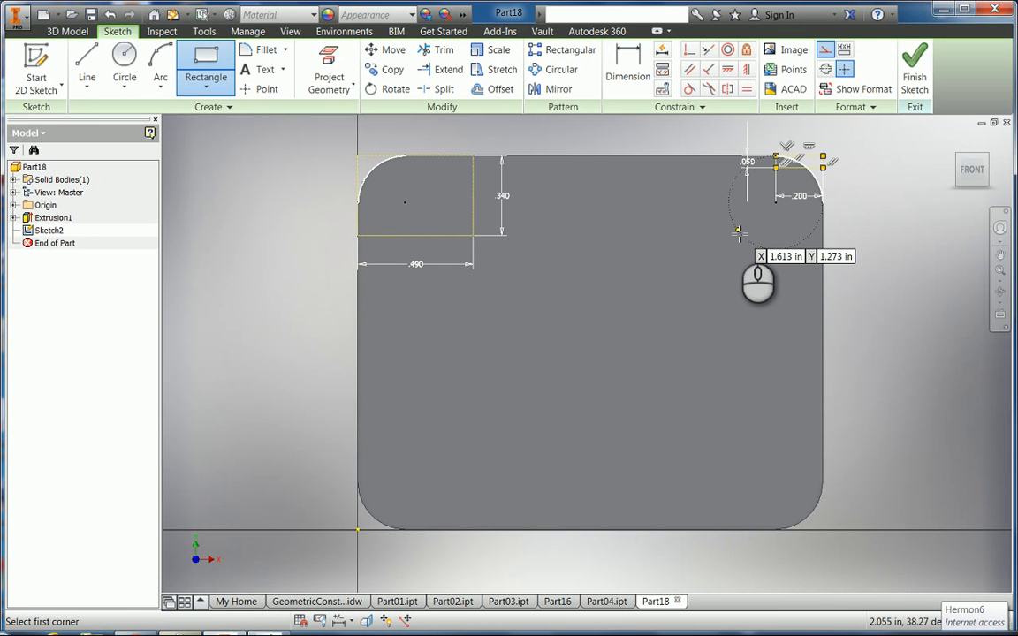
Step: Draw a construction rectangle 0.200 in wide and 0.363 in high, up and left from the plate's virtual lower-right corner
left_click(822, 531)
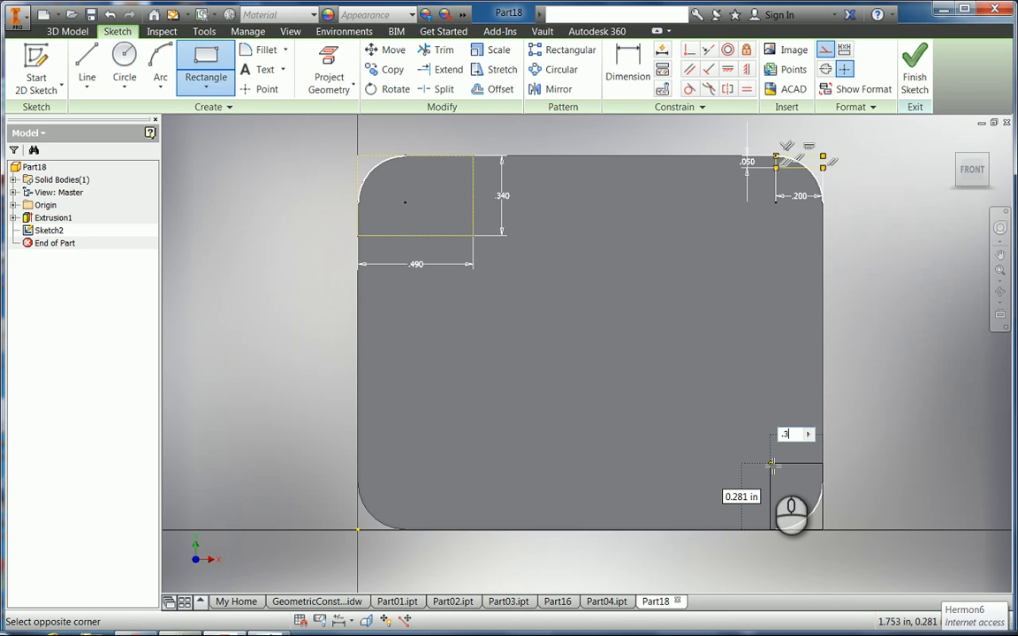
key("Tab")
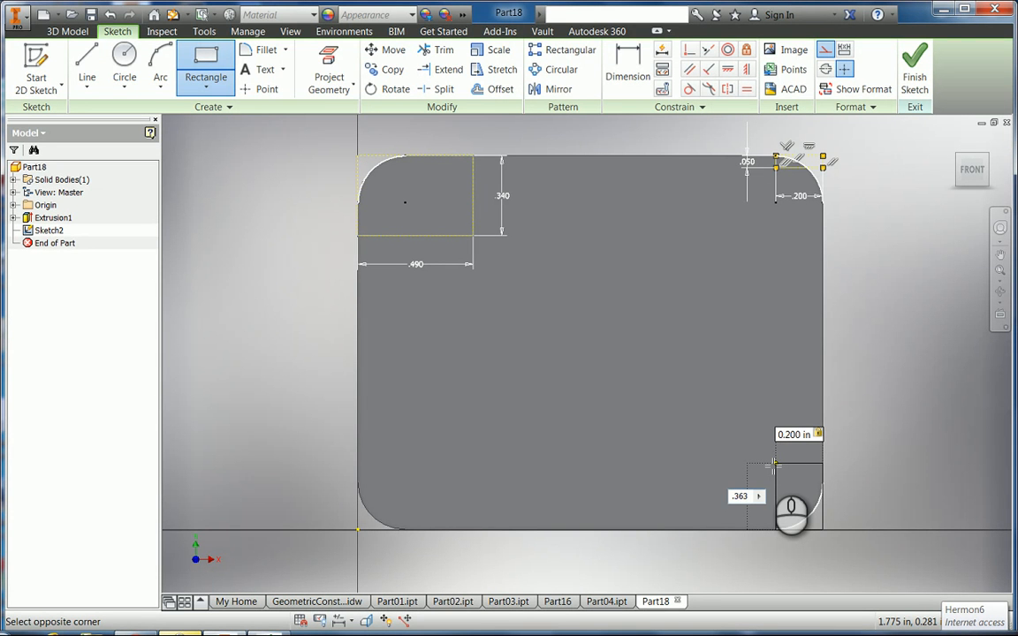
key("Tab")
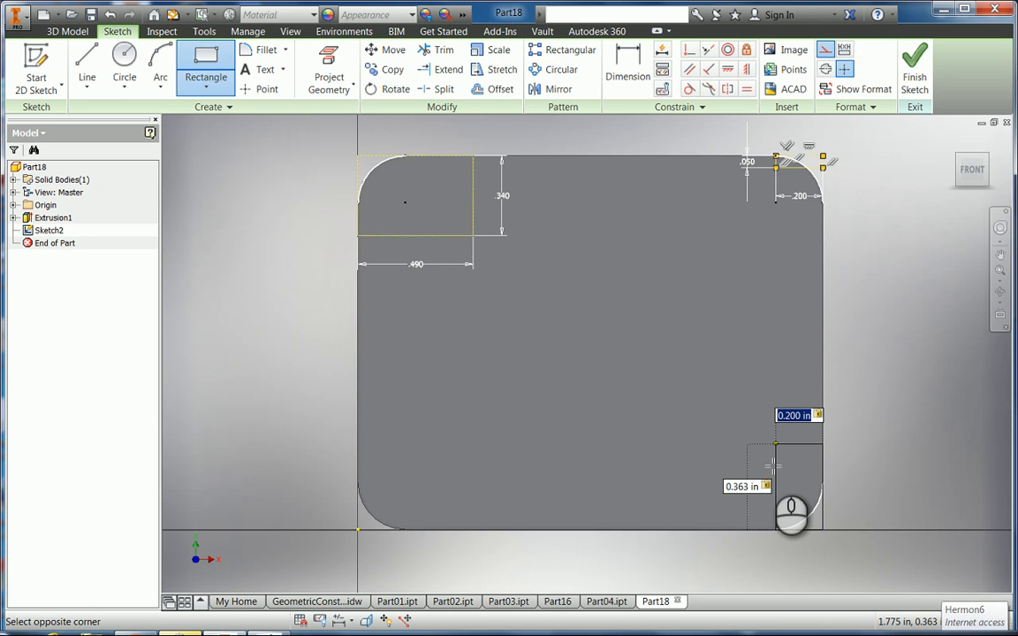
key("Return")
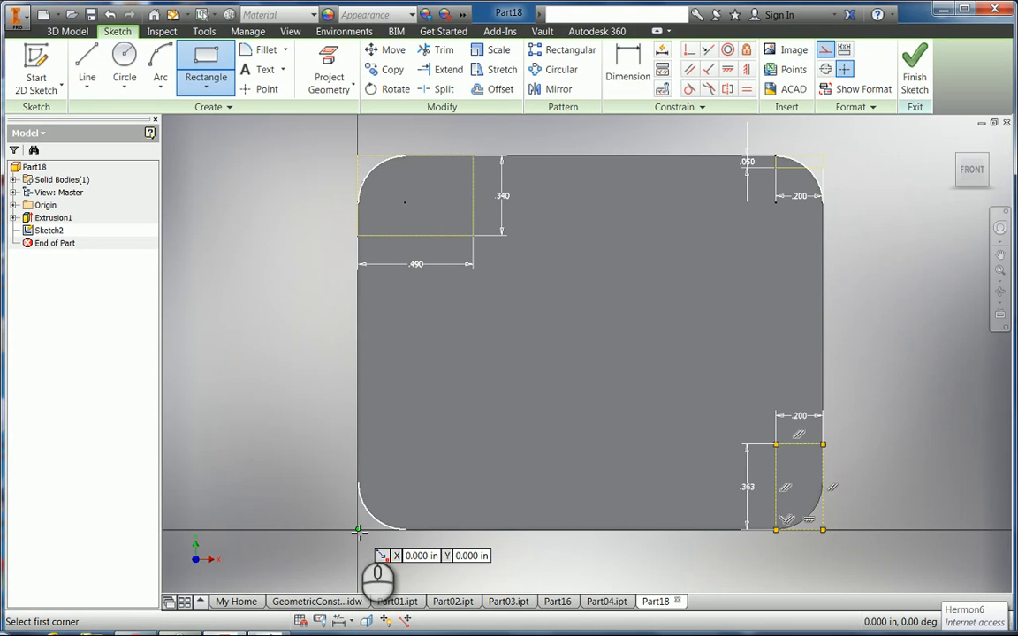
Step: Draw a construction rectangle 0.488 in wide and 0.363 in high, up and right from the origin at the plate's lower-left corner
left_click(358, 530)
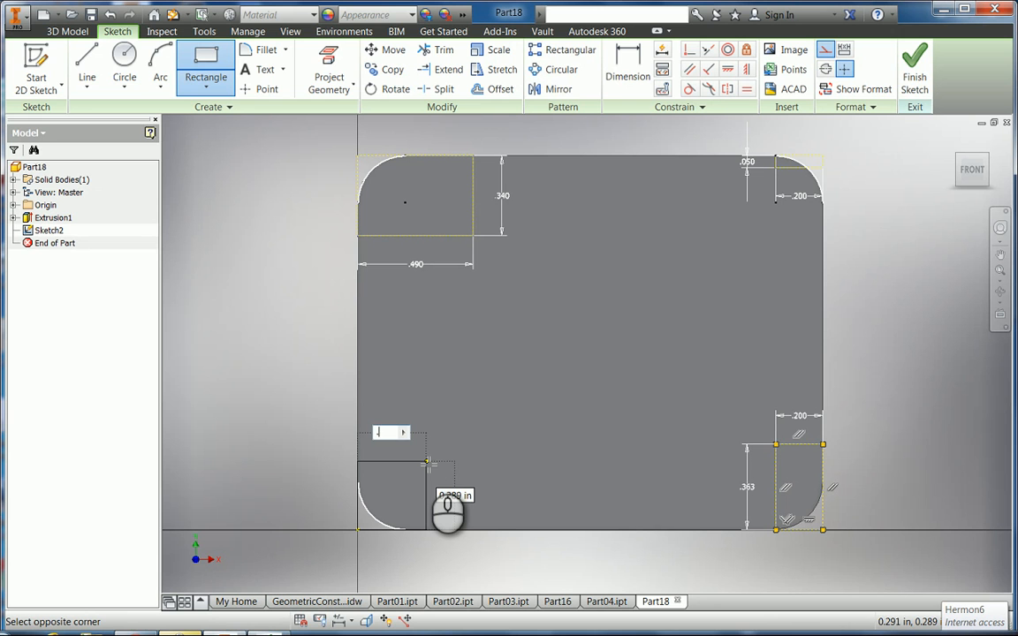
type(".488")
key("Tab")
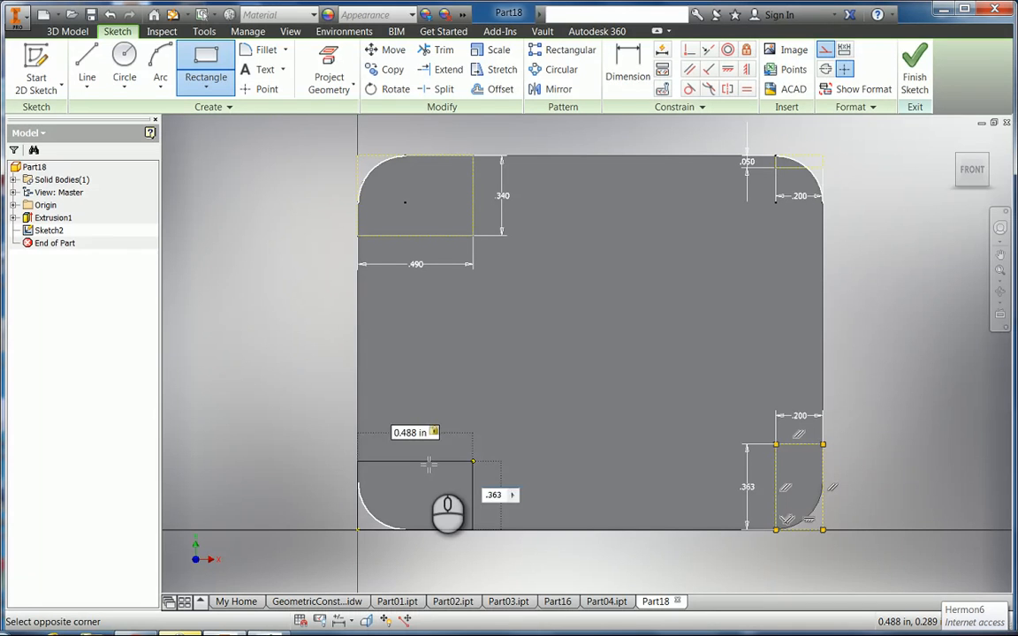
type(".363")
key("Tab")
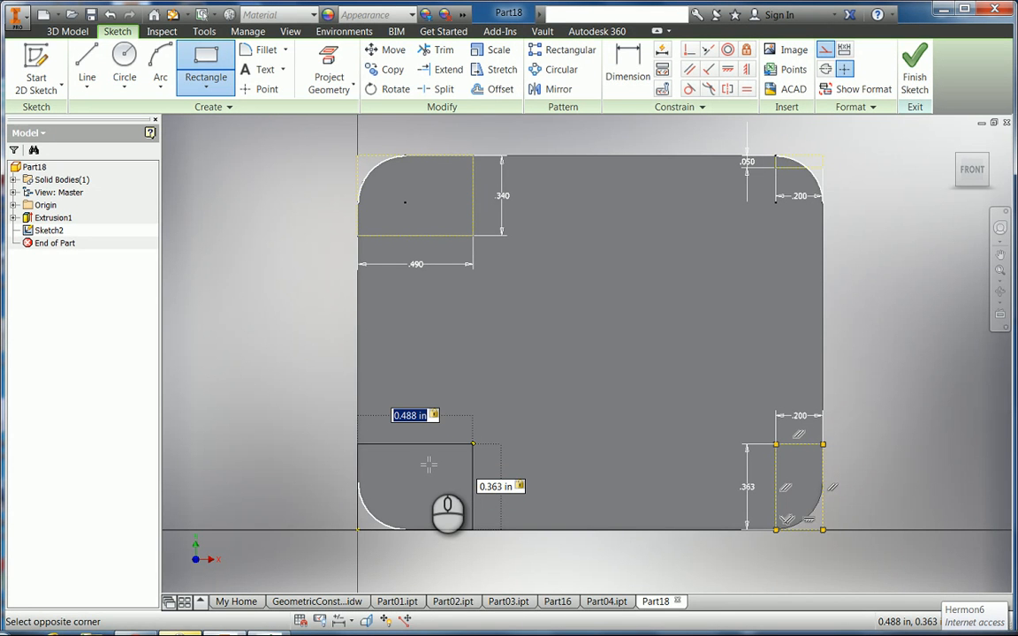
key("Return")
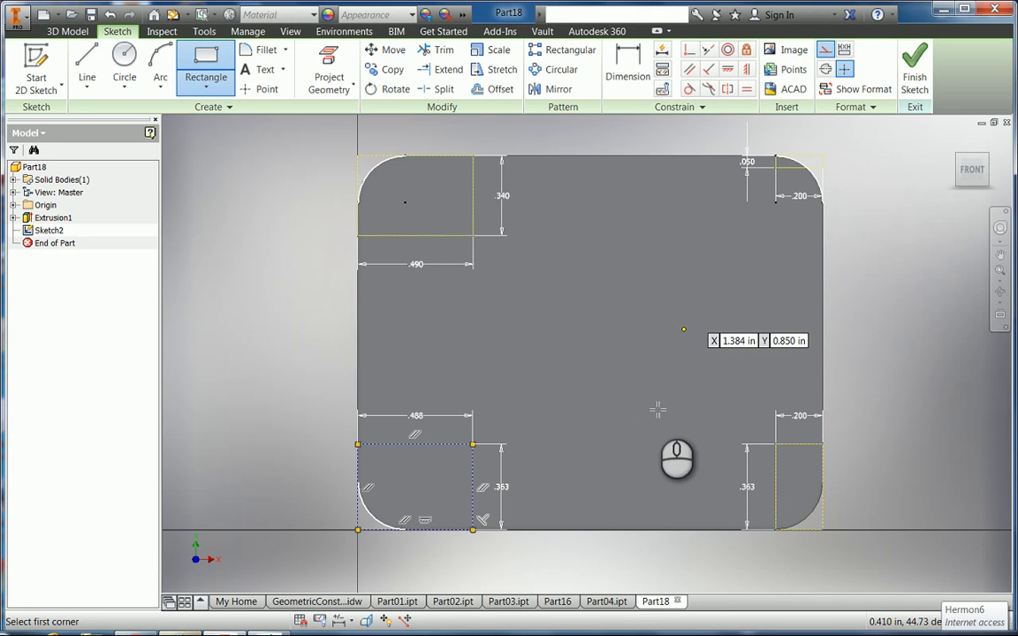
Step: Switch off construction geometry and draw a 0.580 in diameter circle centred on the inner corner of the upper-left construction rectangle
left_click(825, 50)
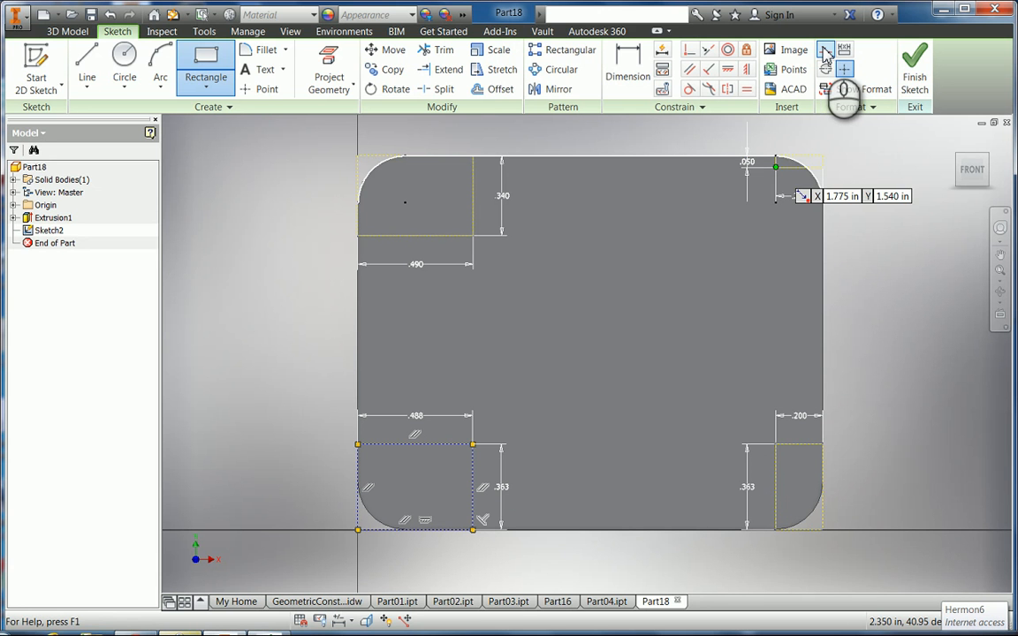
left_click(124, 63)
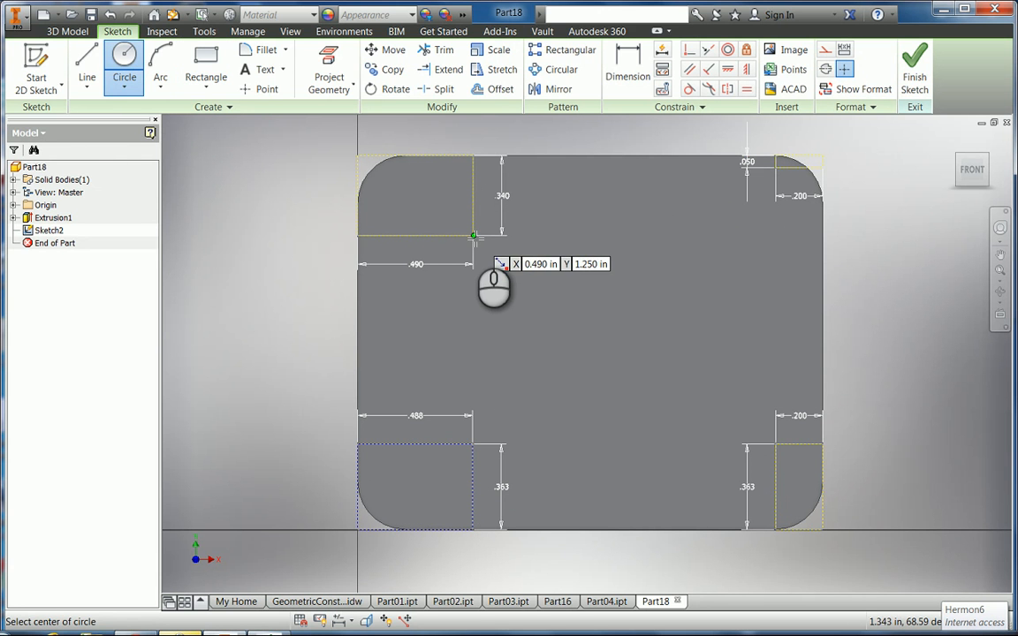
left_click(472, 235)
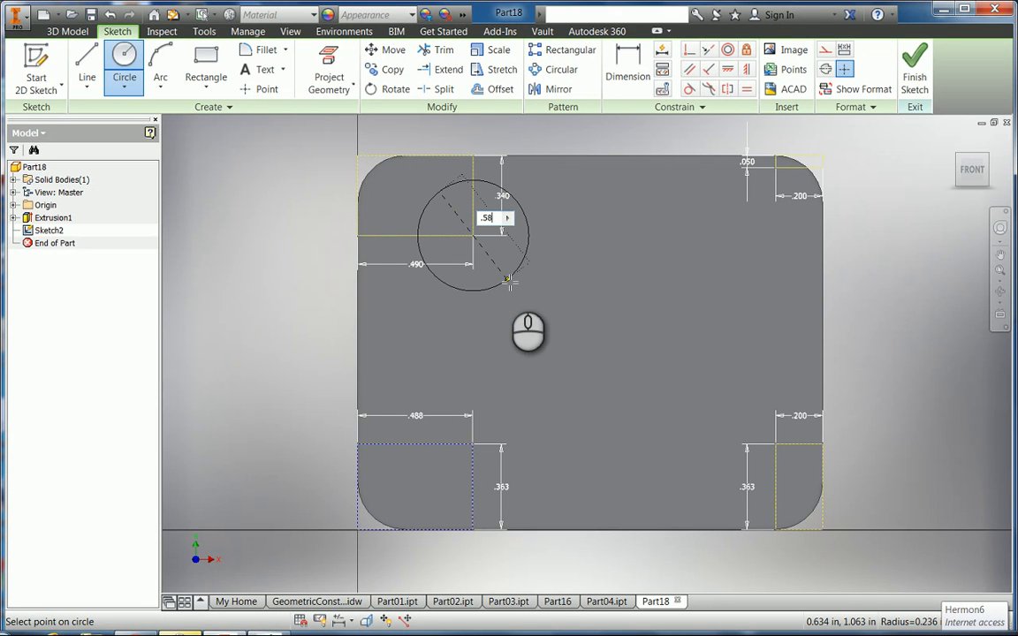
key("Tab")
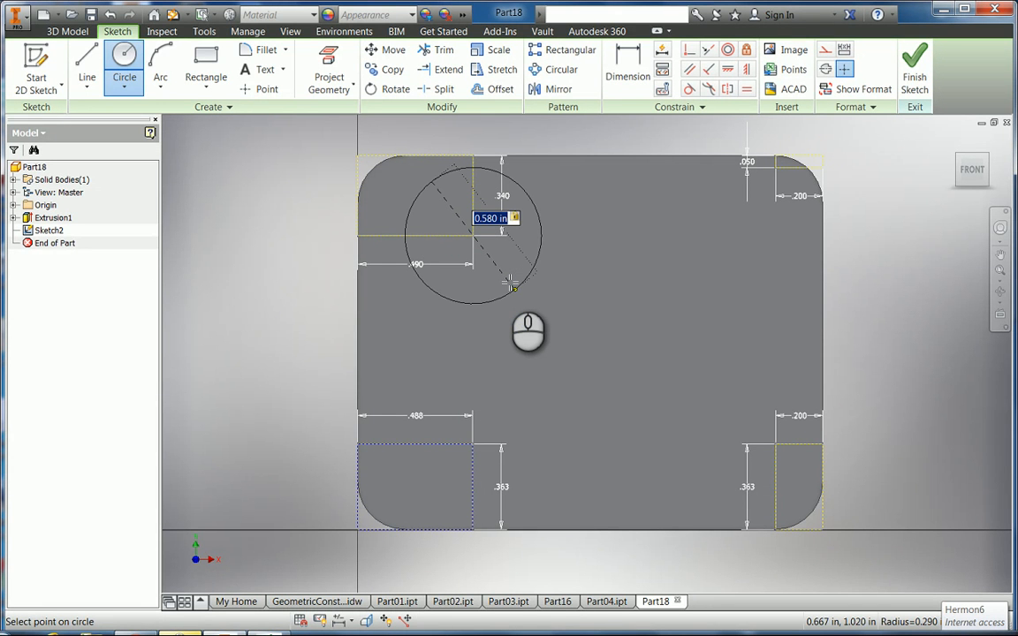
left_click(510, 281)
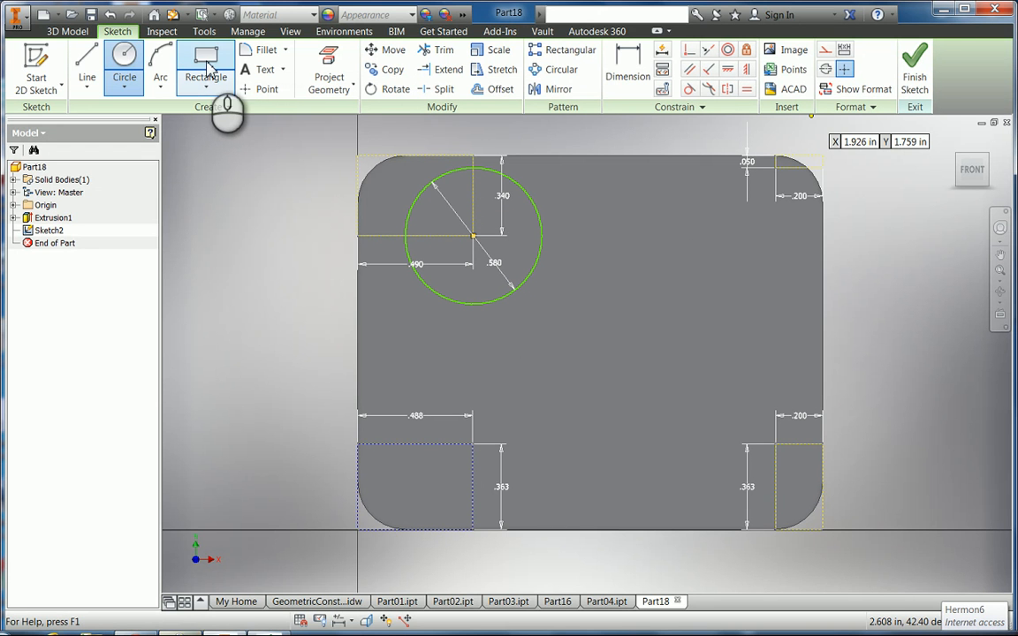
Step: Draw a 0.580 in square down and left from the inner corner of the upper-right construction rectangle
left_click(210, 78)
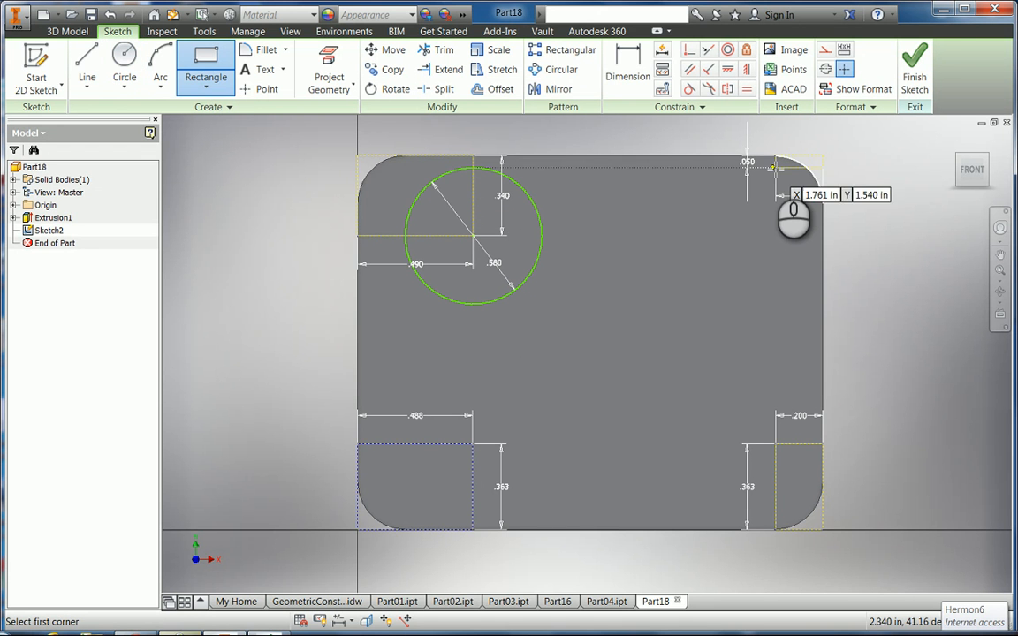
left_click(777, 166)
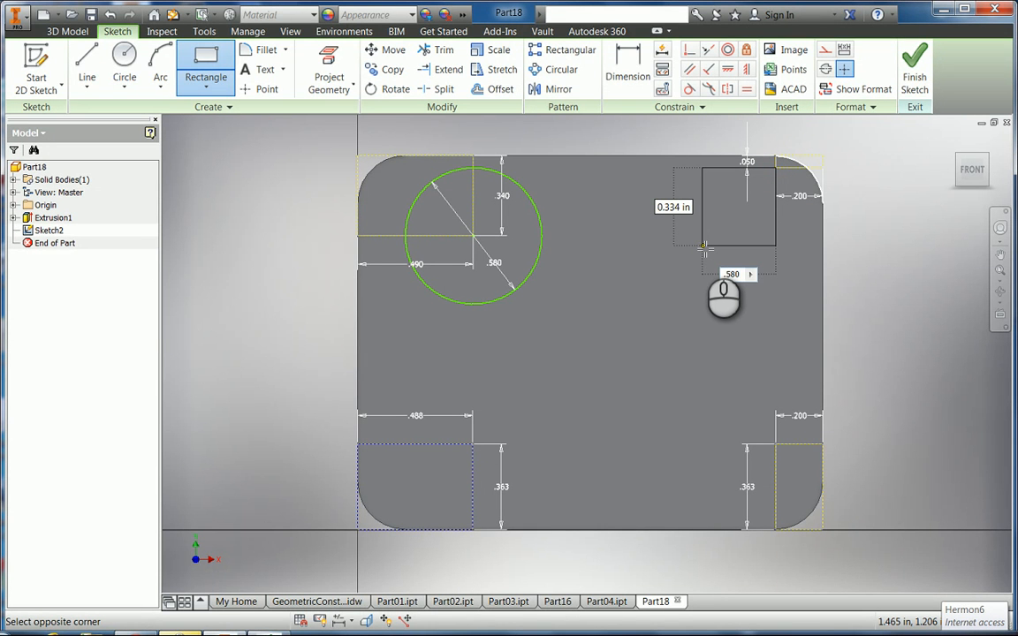
type(".58")
key("Tab")
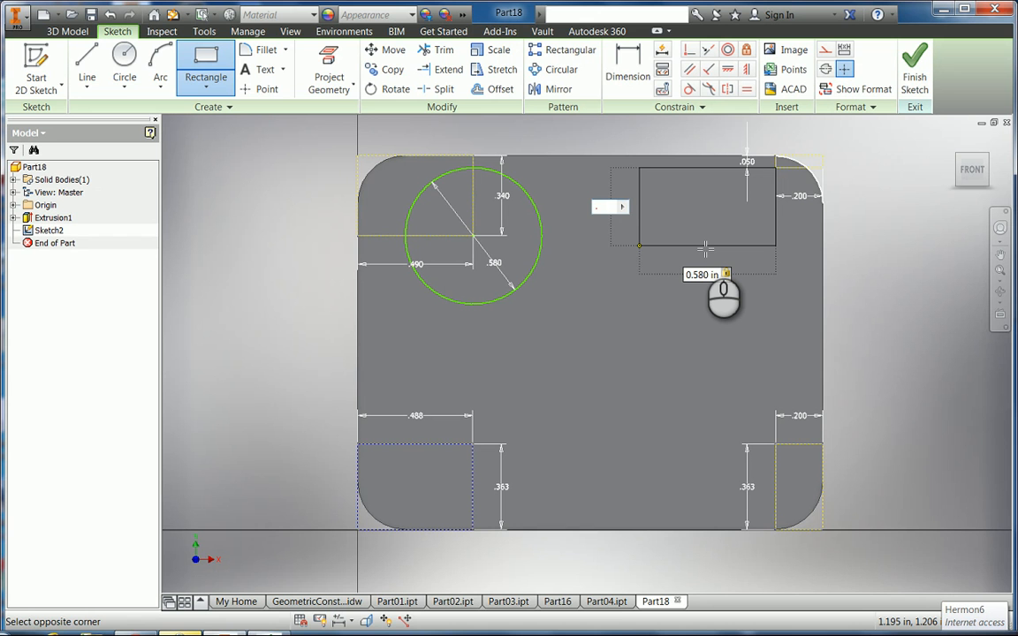
type(".580")
key("Tab")
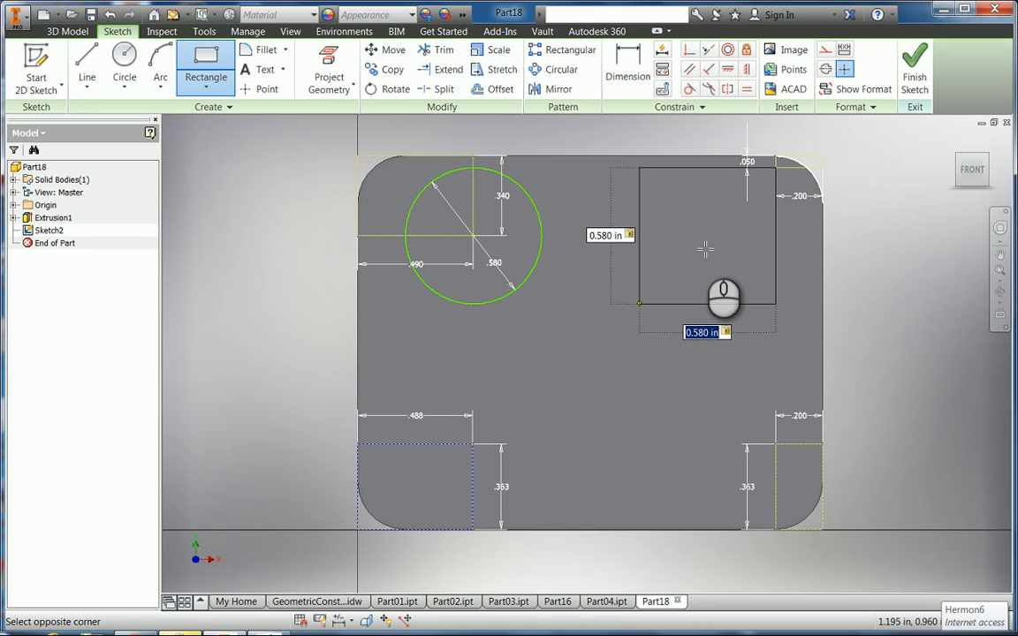
key("Return")
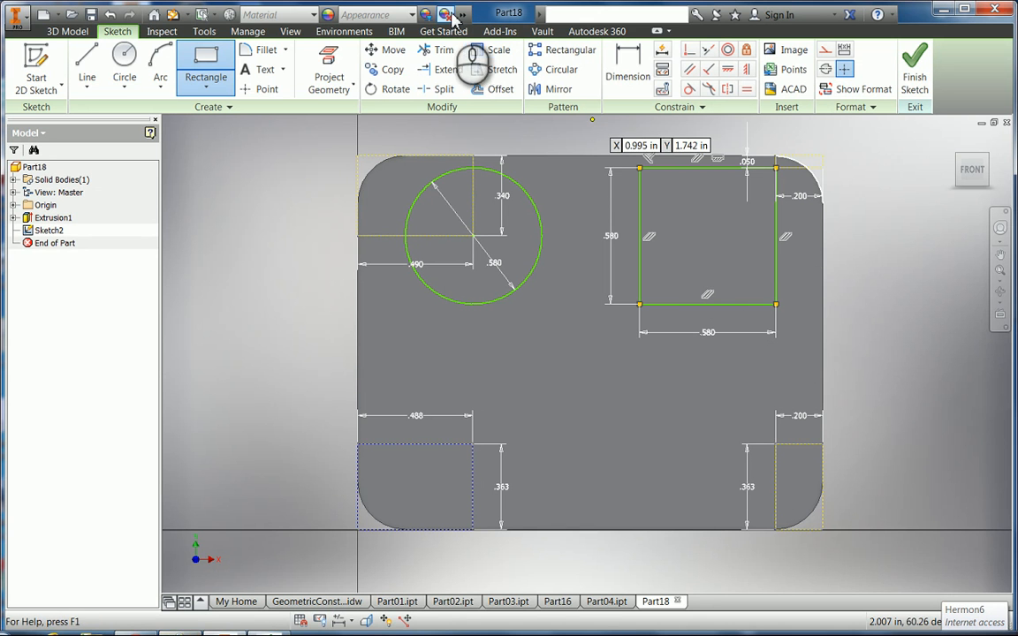
Step: Draw a closed triangle from the lower-right construction rectangle's inner corner, with a 0.638 in lower side and a vertical left side about 0.61 in long
left_click(206, 63)
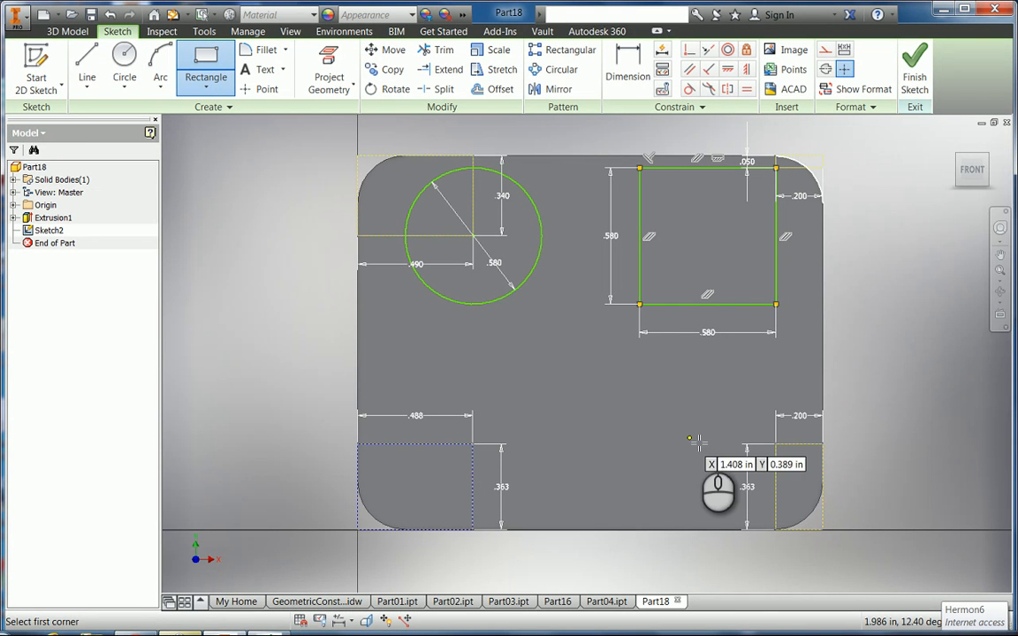
left_click(87, 67)
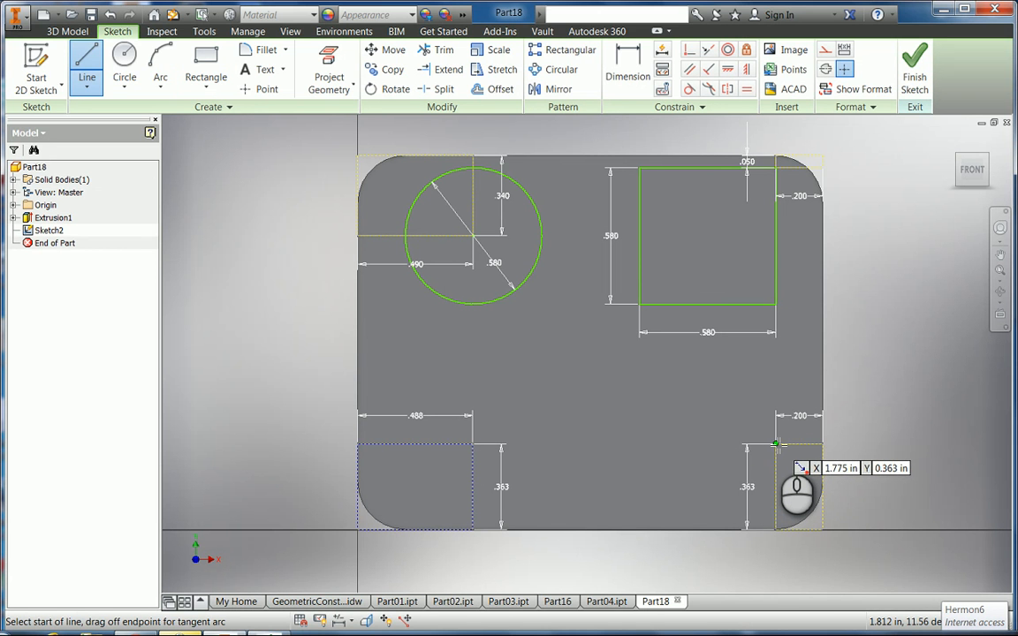
left_click(776, 444)
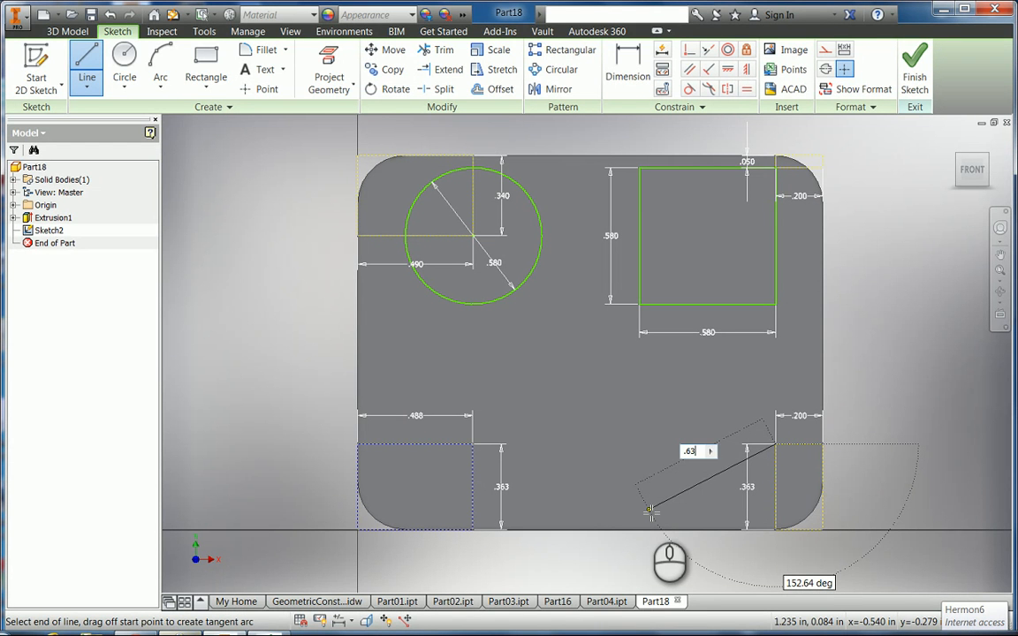
type(".638")
key("Tab")
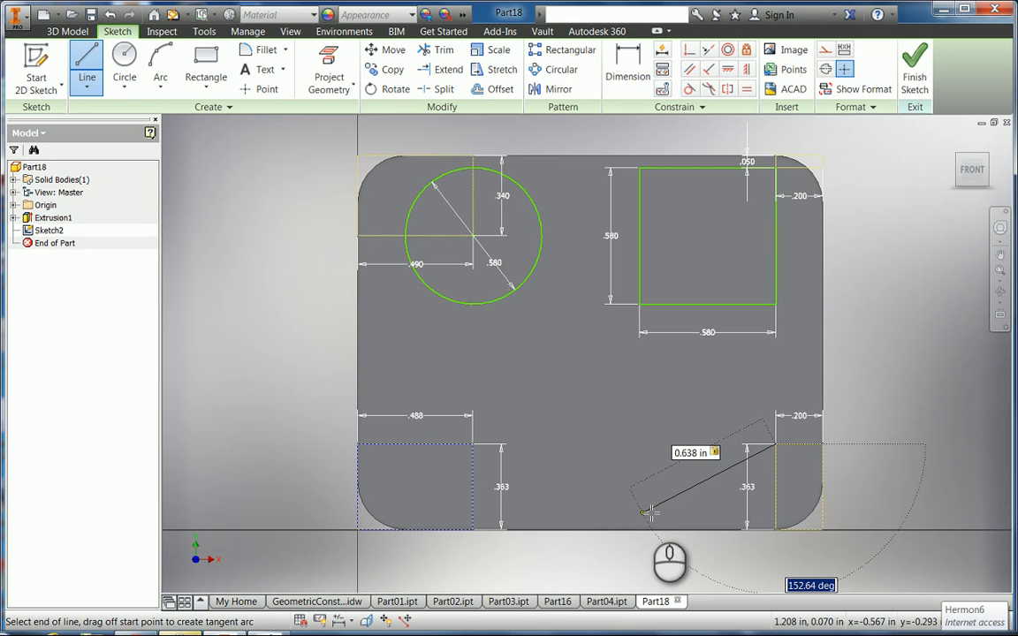
key("Return")
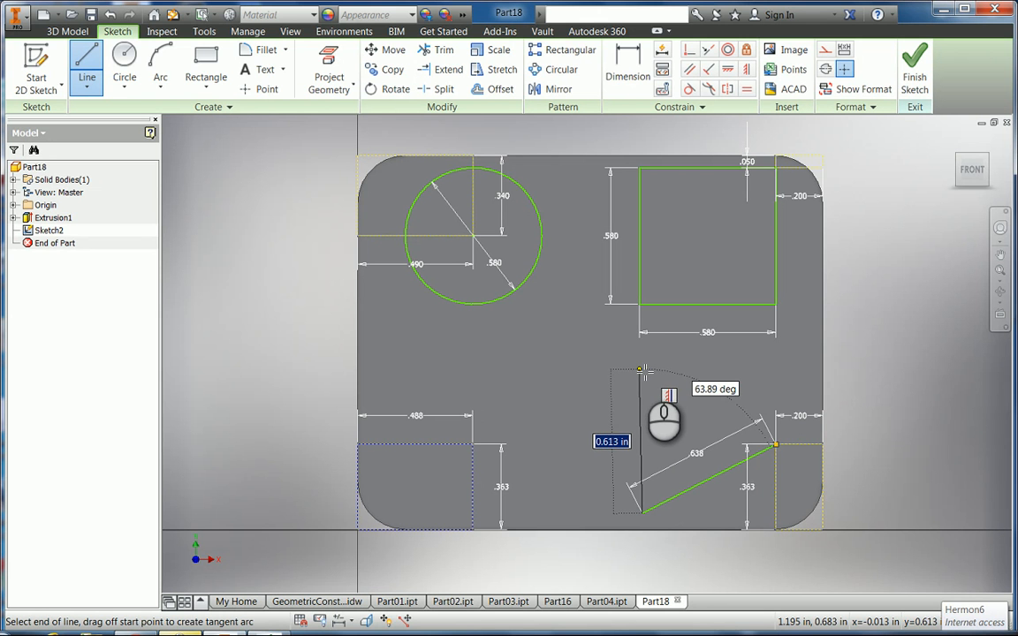
left_click(643, 369)
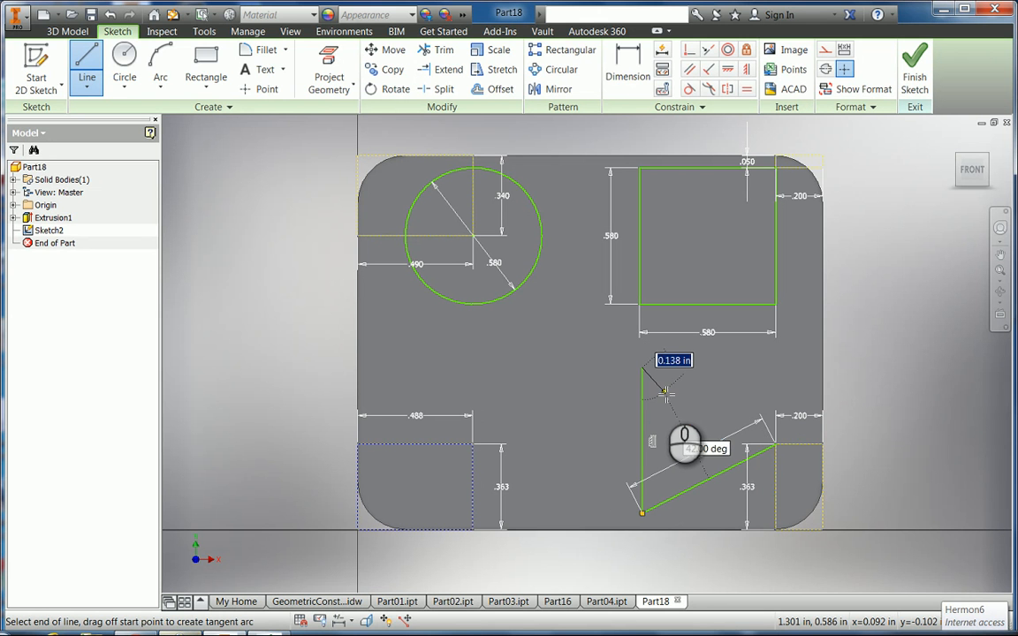
left_click(775, 444)
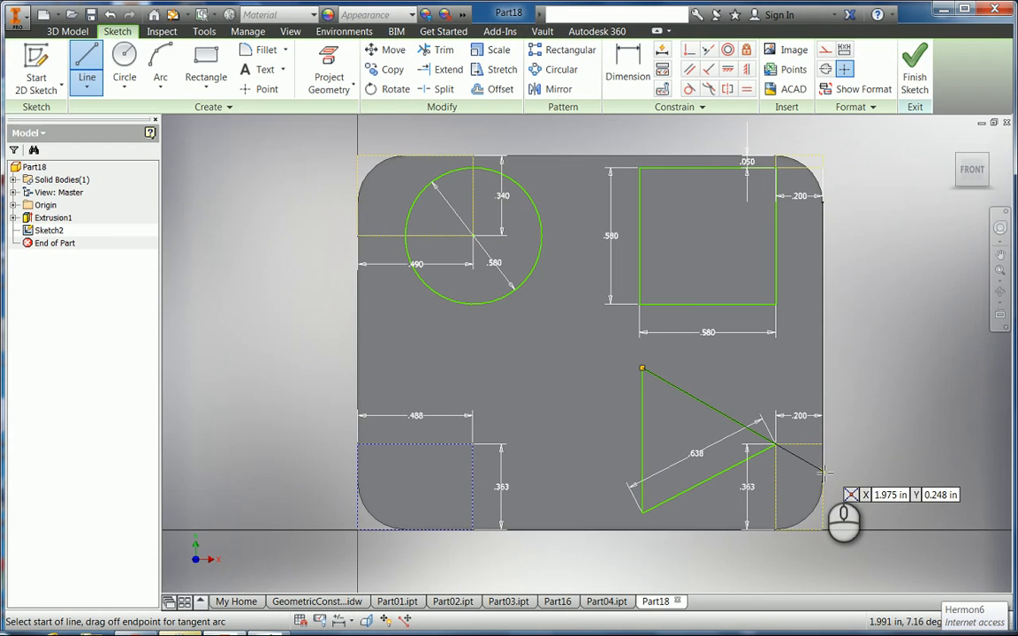
key("Escape")
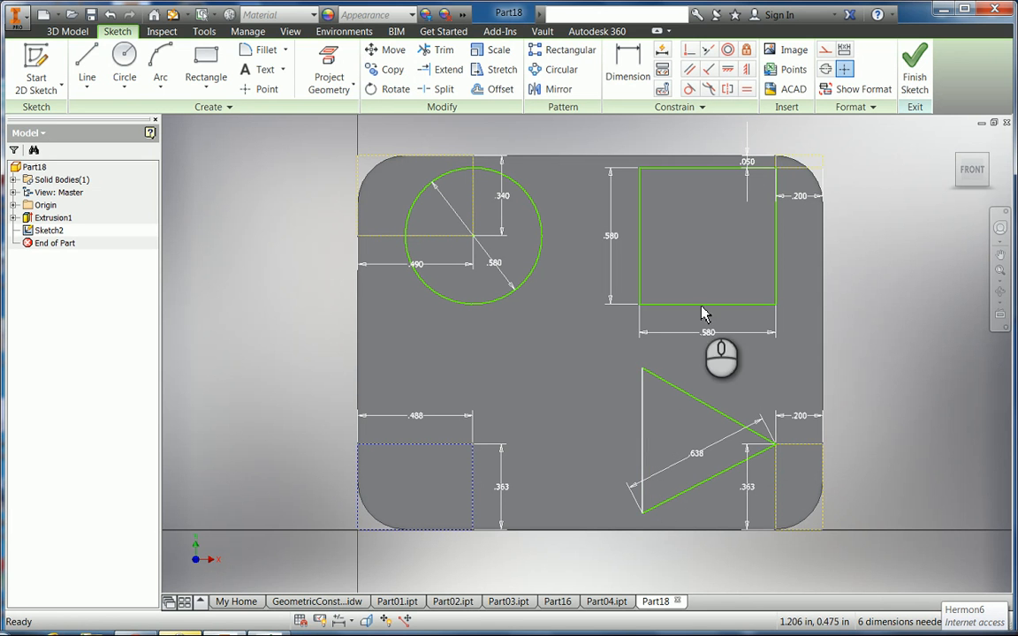
Step: Try to apply a vertical constraint to the triangle's left side
left_click(746, 69)
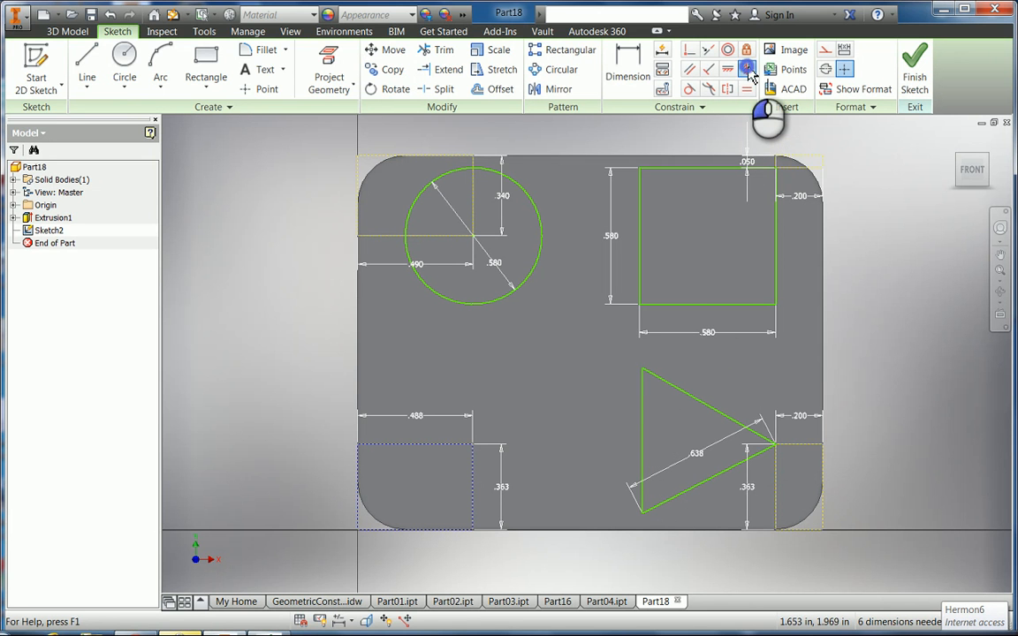
left_click(643, 470)
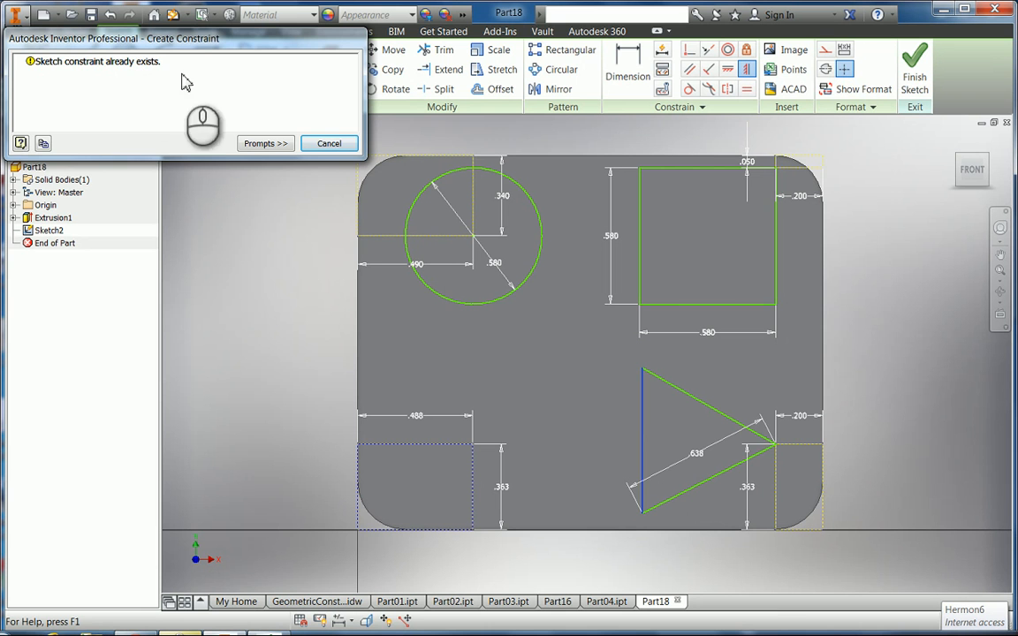
left_click(328, 143)
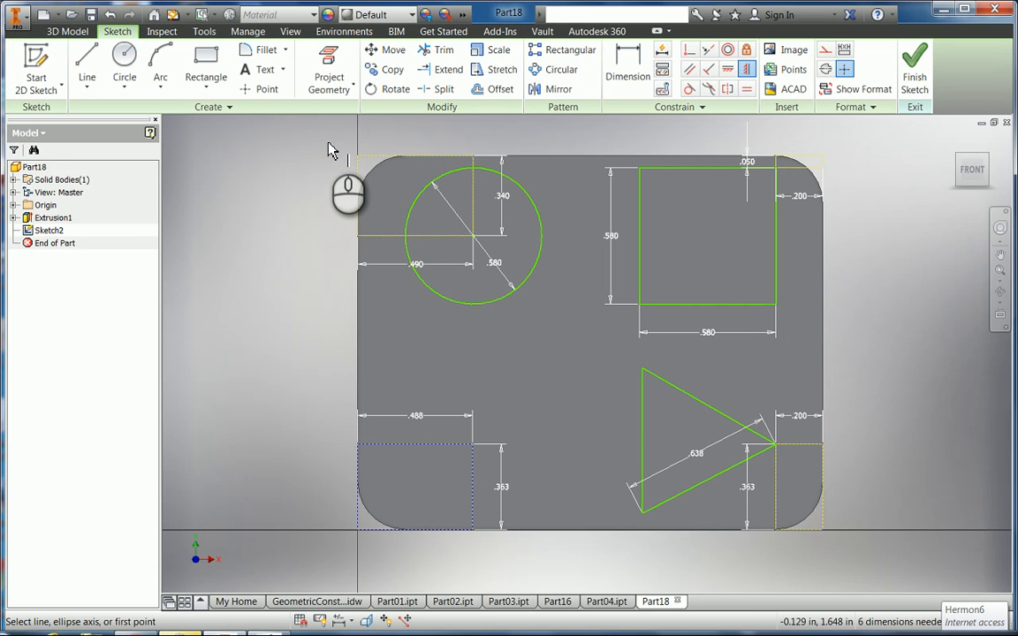
Step: Apply an equal constraint between the triangle's lower side and its vertical left side
left_click(747, 89)
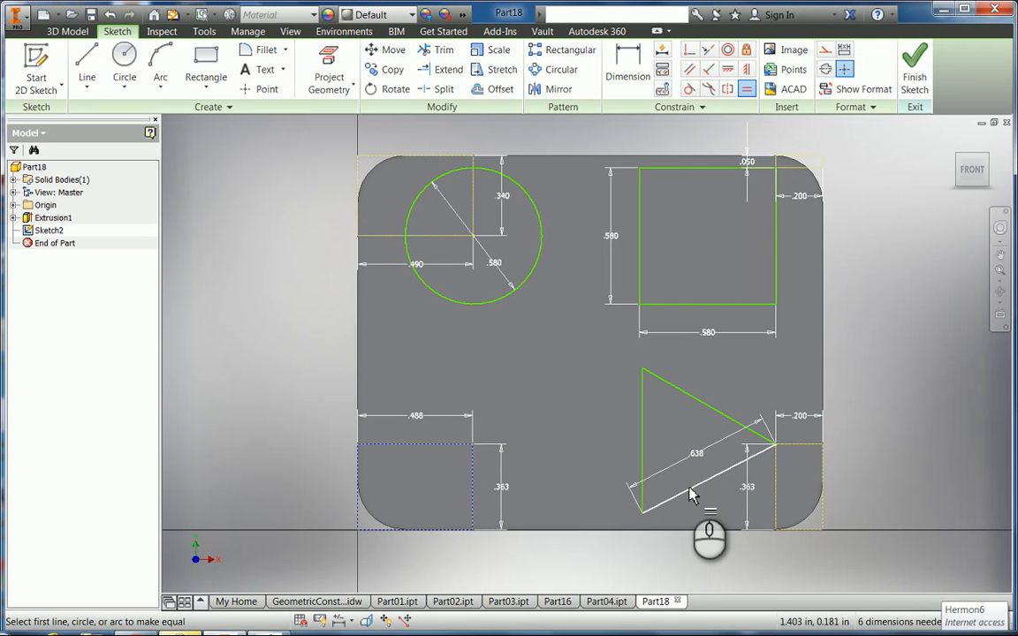
left_click(692, 493)
left_click(642, 452)
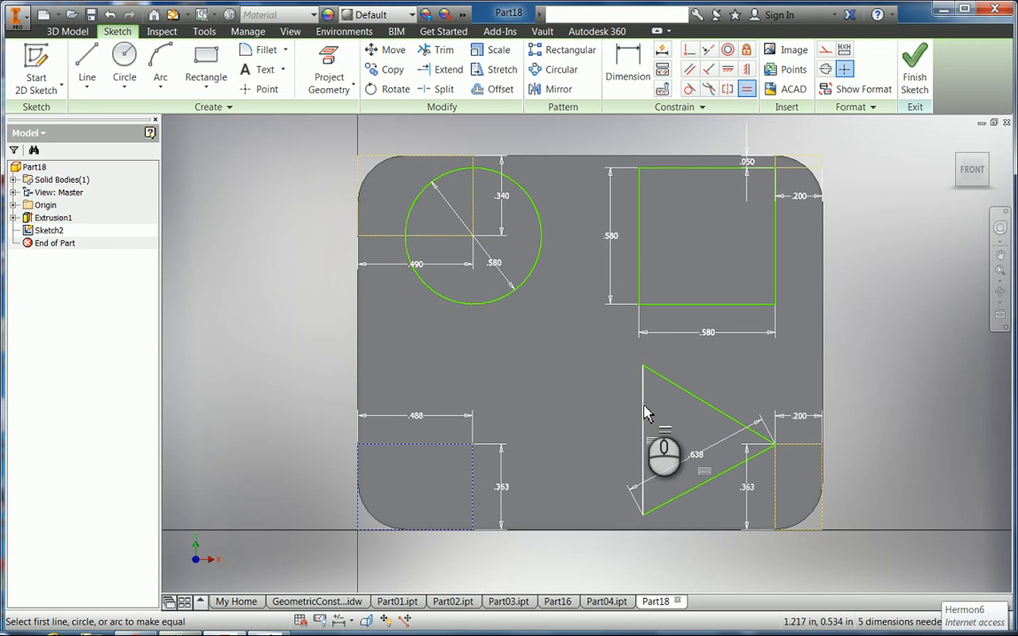
Step: Apply an equal constraint between the triangle's left side and its upper slanted side
left_click(643, 411)
left_click(695, 402)
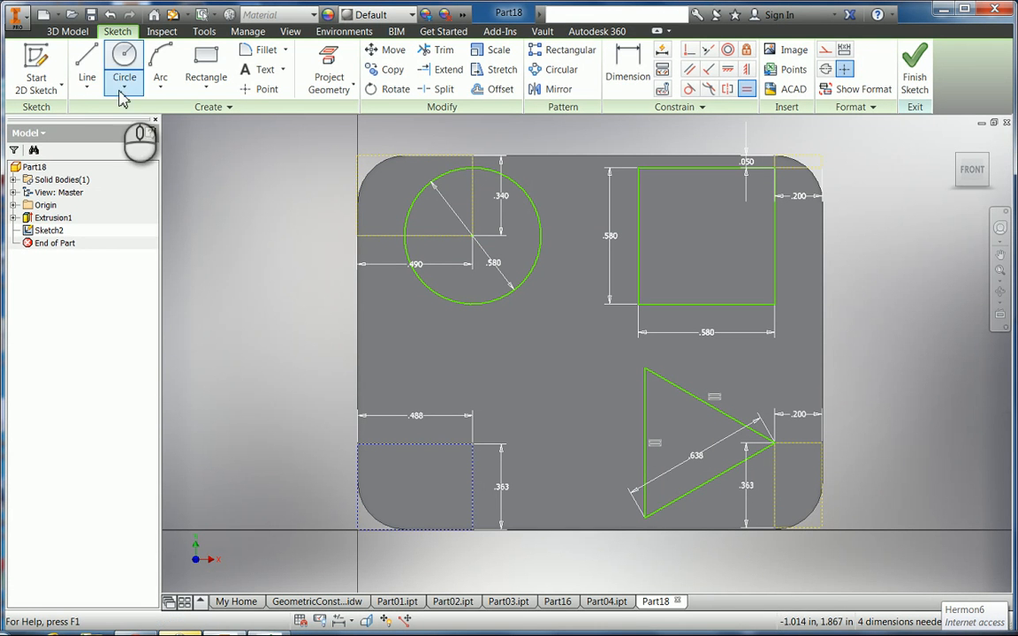
left_click(204, 95)
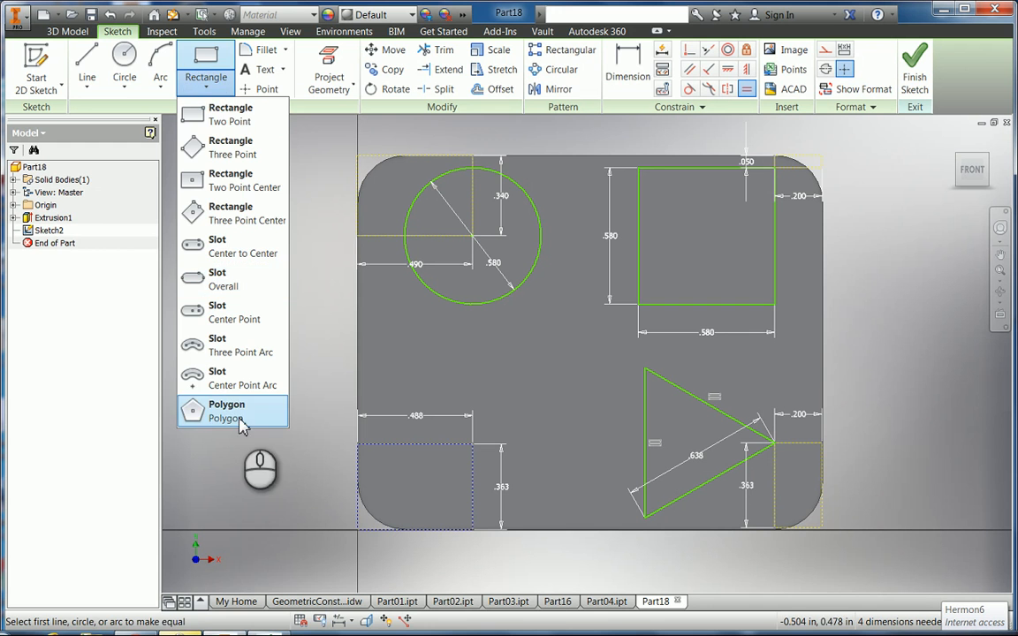
left_click(203, 91)
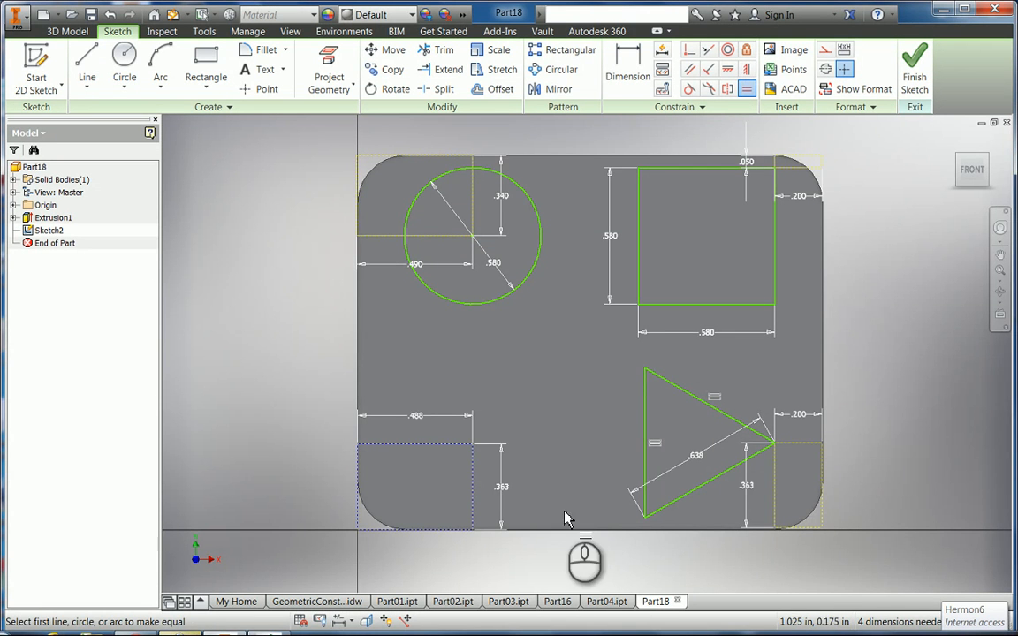
Step: Draw a 0.605 in diameter construction circle centered on the inner corner of the lower-left construction rectangle
scroll(443, 475, "up", 3)
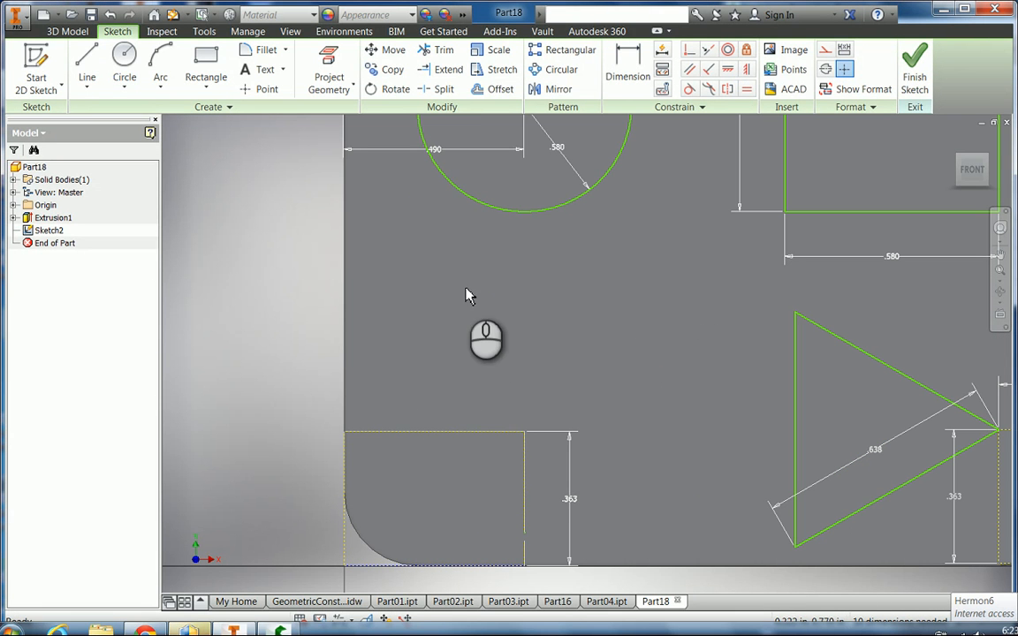
key("Escape")
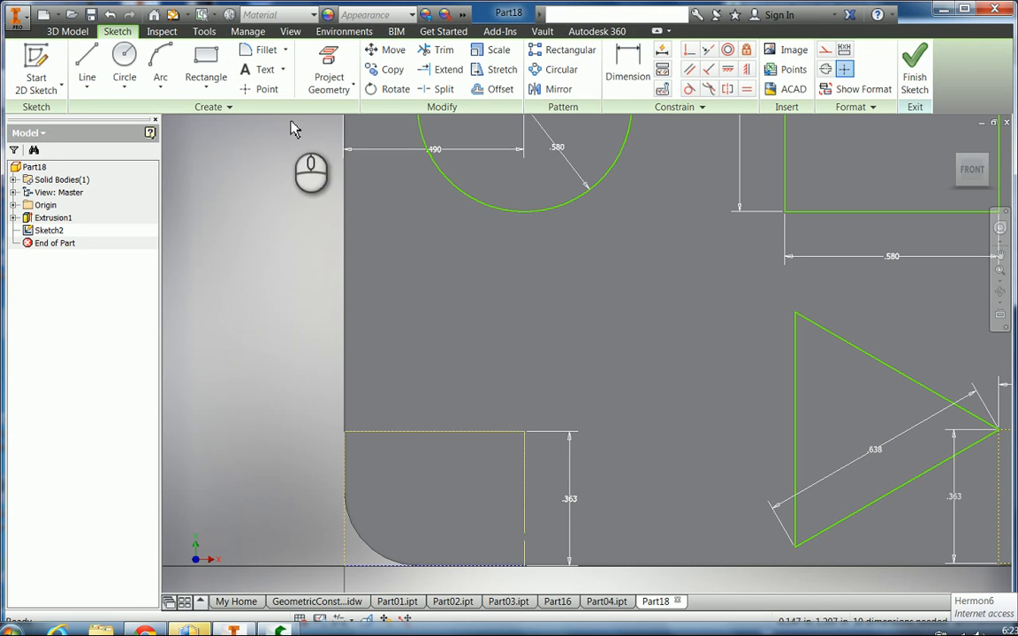
left_click(124, 63)
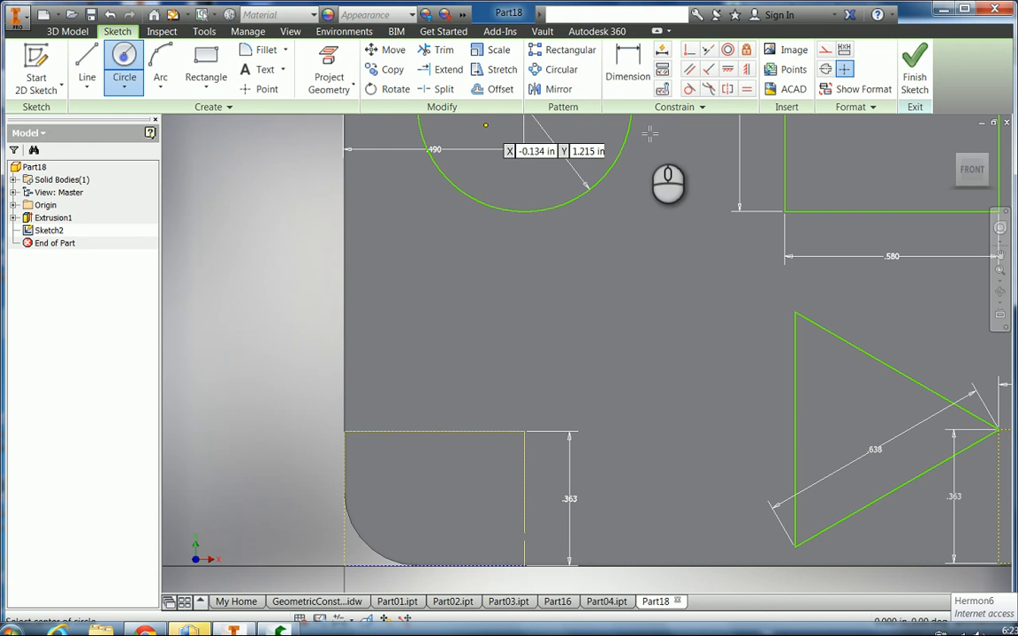
left_click(825, 49)
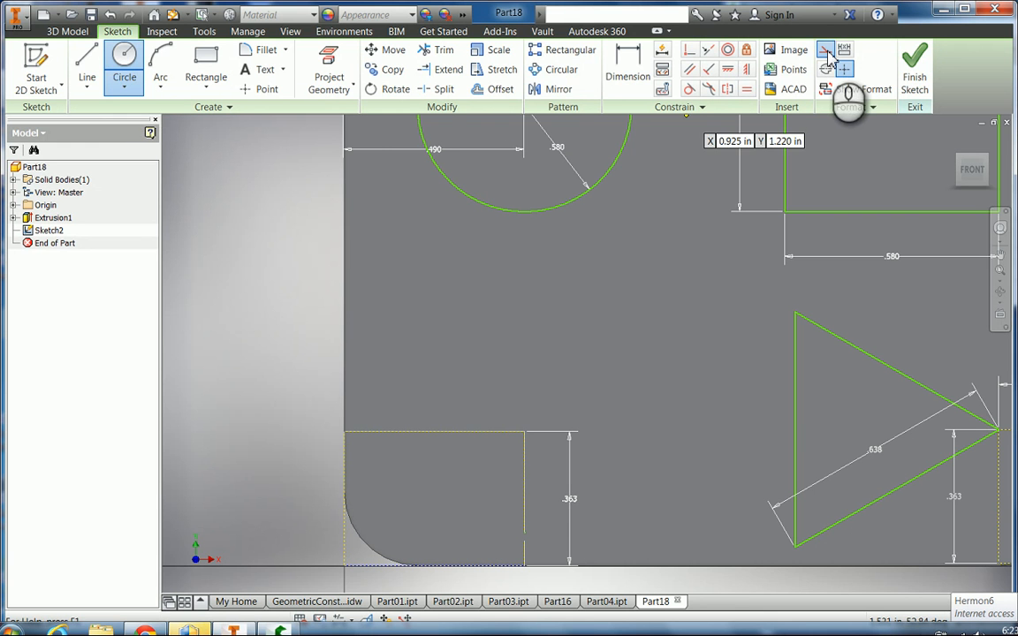
left_click(524, 432)
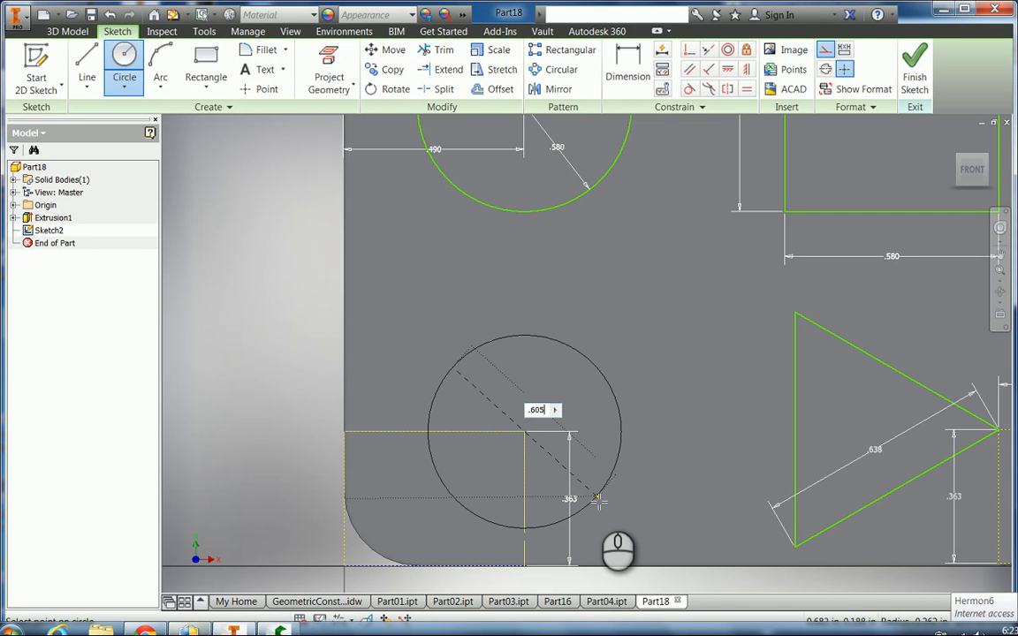
key("Return")
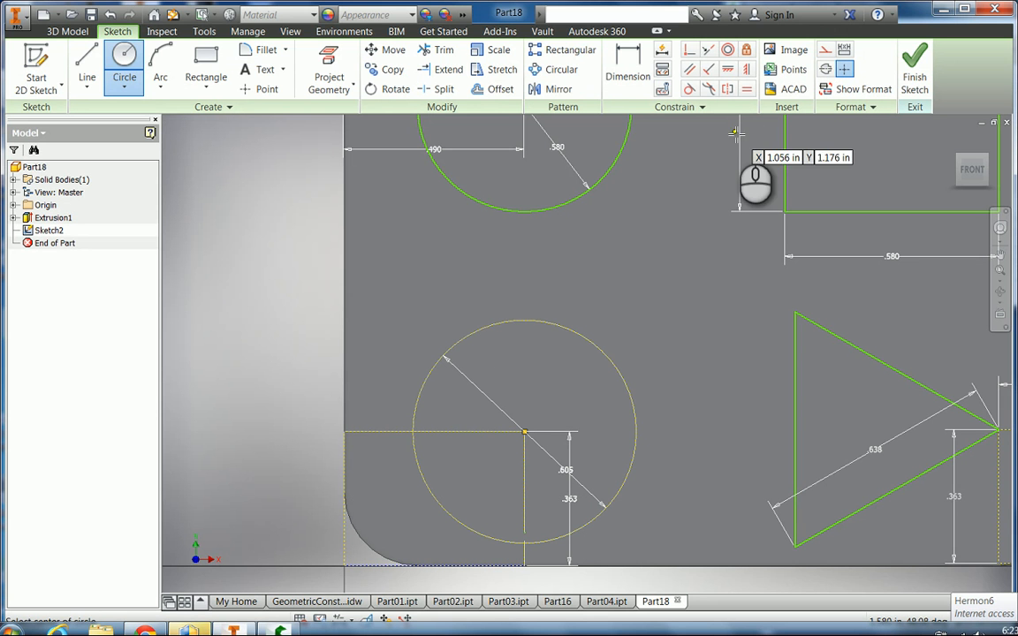
Step: Draw an inscribed five-sided polygon in normal lines, centered on the 0.605 in circle, with its vertices on that circle and a flat upper side
left_click(205, 87)
left_click(221, 415)
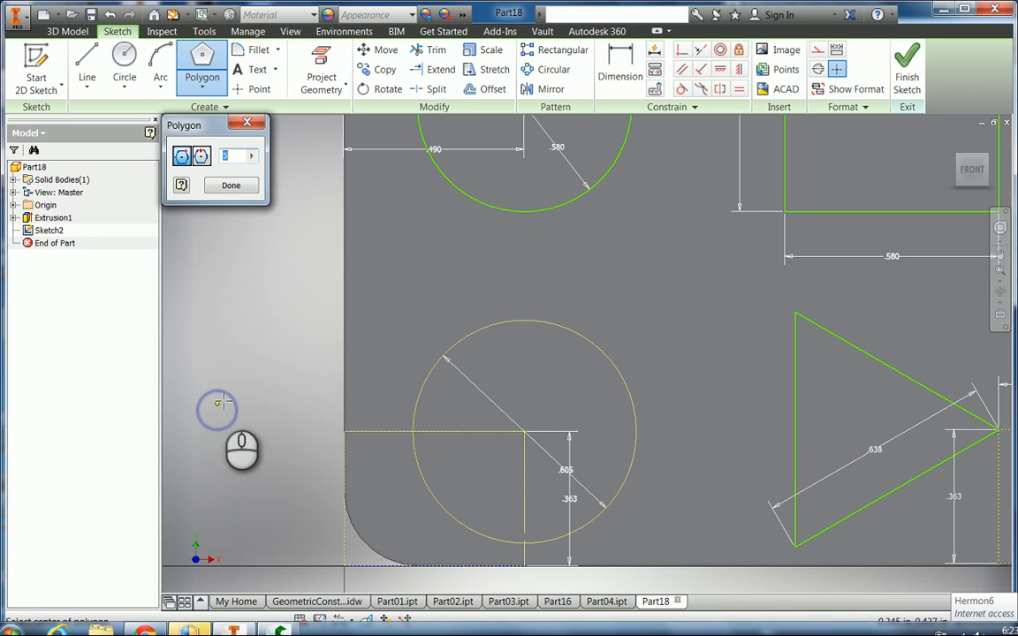
type("5")
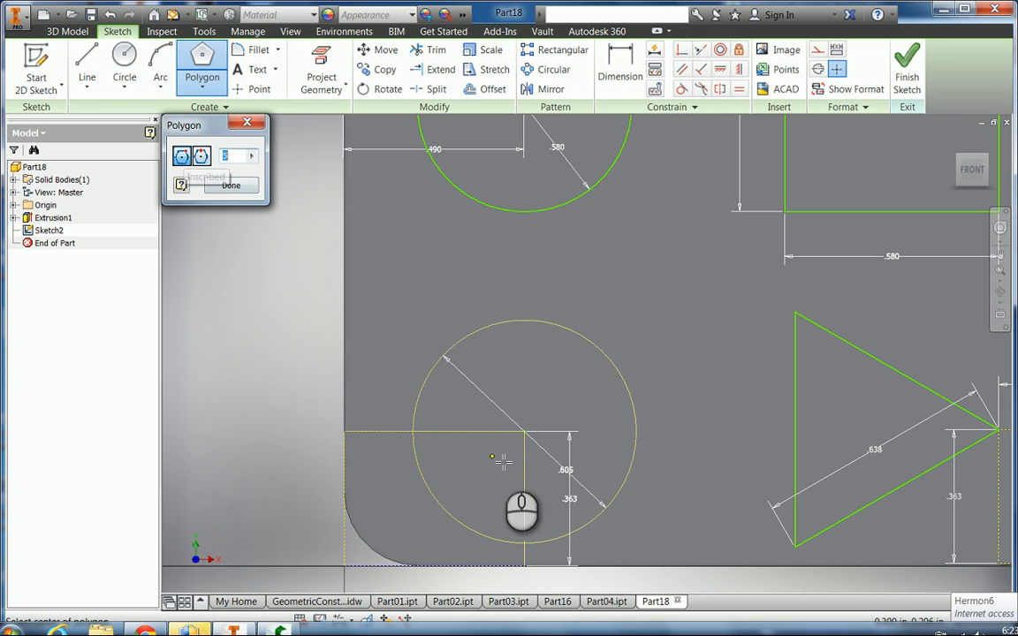
left_click(525, 432)
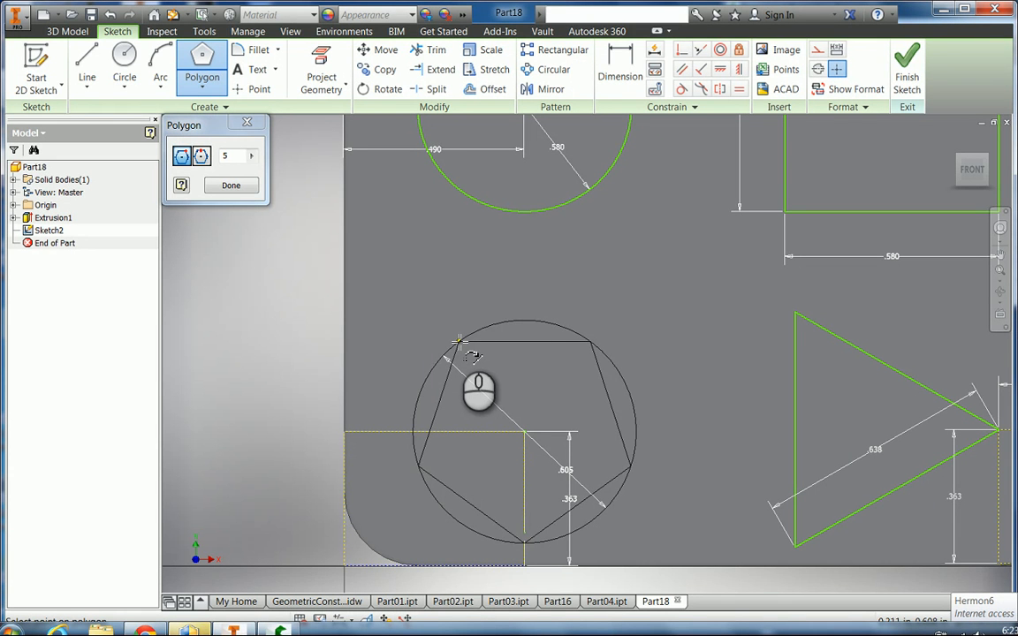
left_click(458, 340)
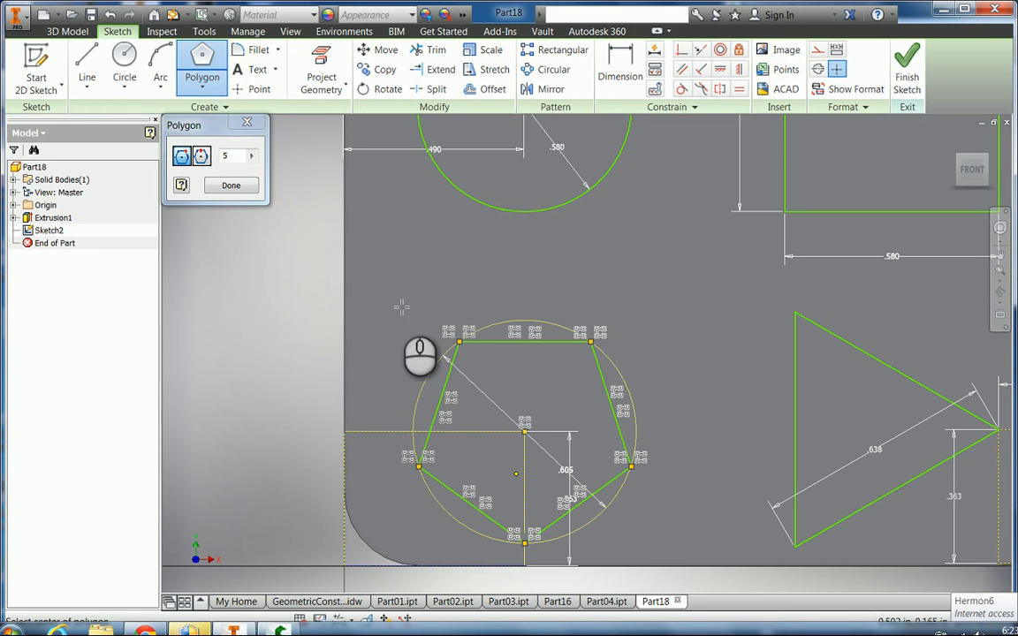
left_click(230, 185)
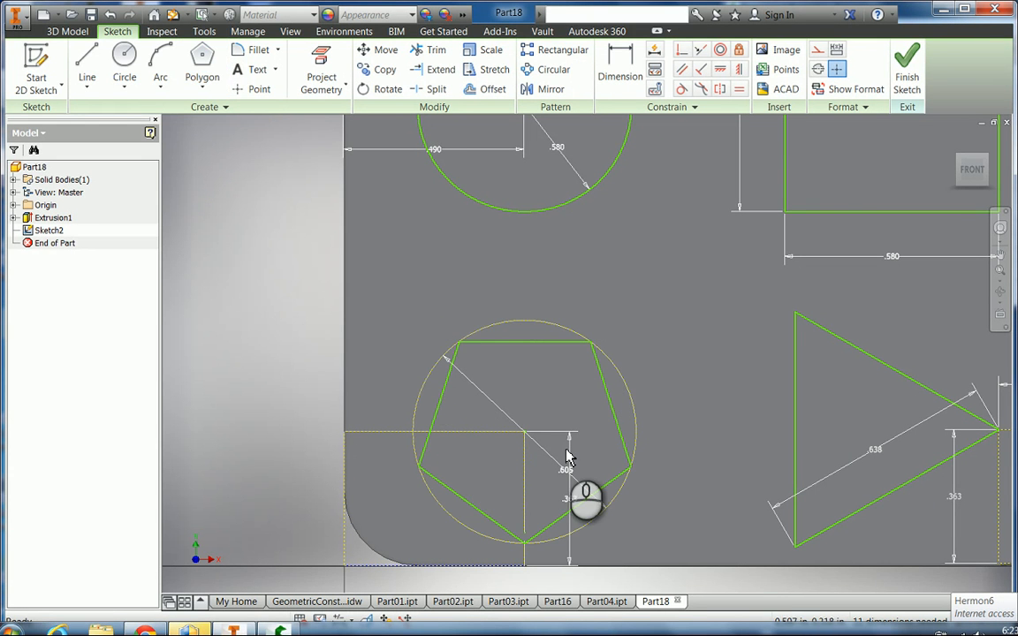
Step: Draw a 0.412 in diameter construction circle concentric with the pentagon, and switch back to normal line style
scroll(566, 458, "down", 2)
scroll(568, 456, "up", 5)
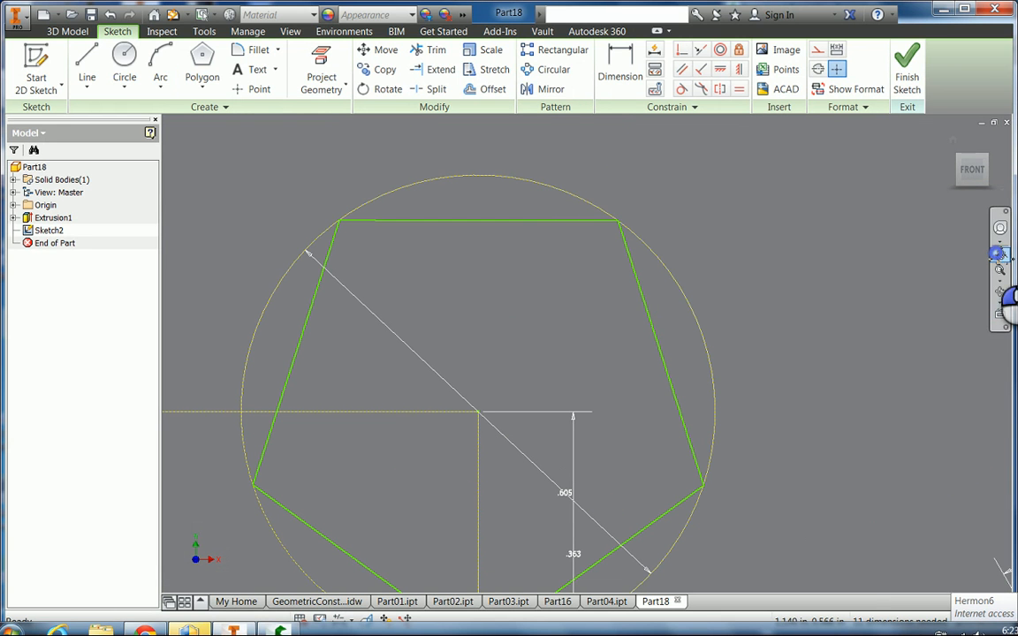
left_click(999, 254)
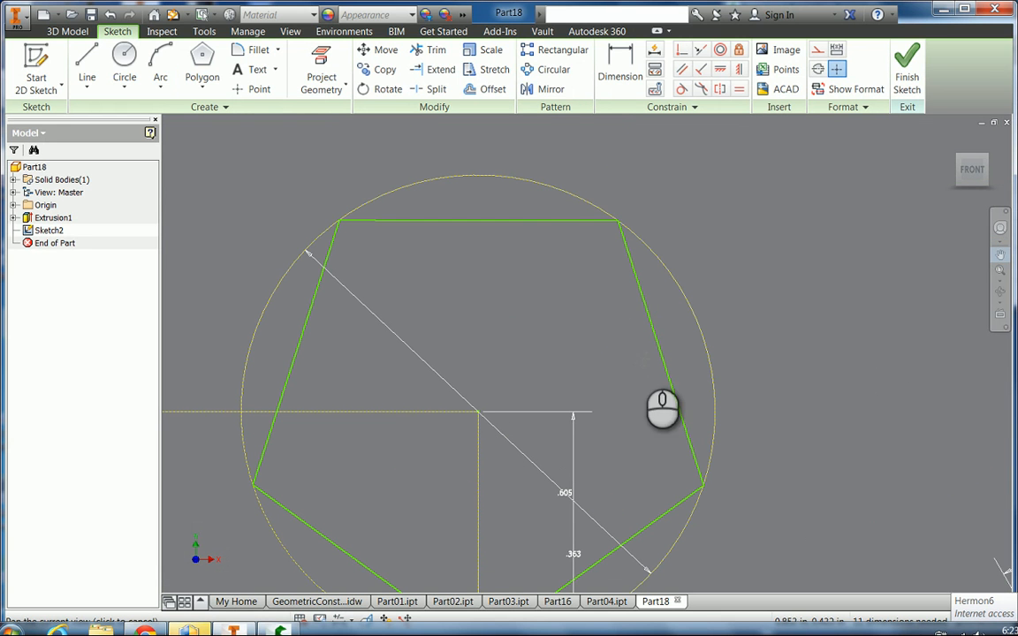
mouse_move(639, 389)
left_mouse_down()
mouse_move(697, 337)
mouse_move(679, 332)
mouse_move(674, 344)
mouse_move(655, 345)
left_mouse_up()
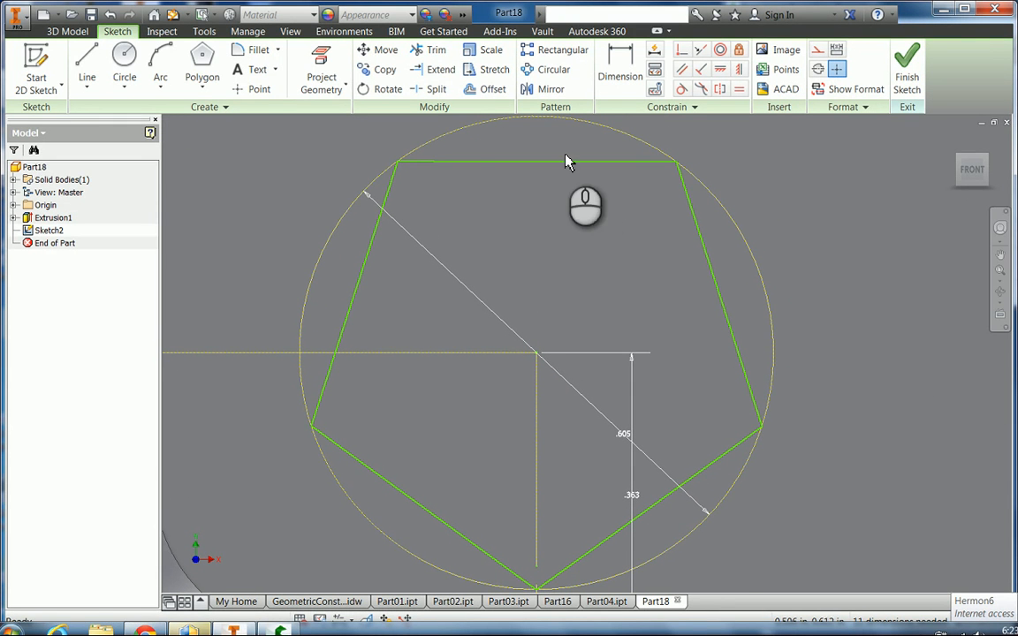
left_click(818, 50)
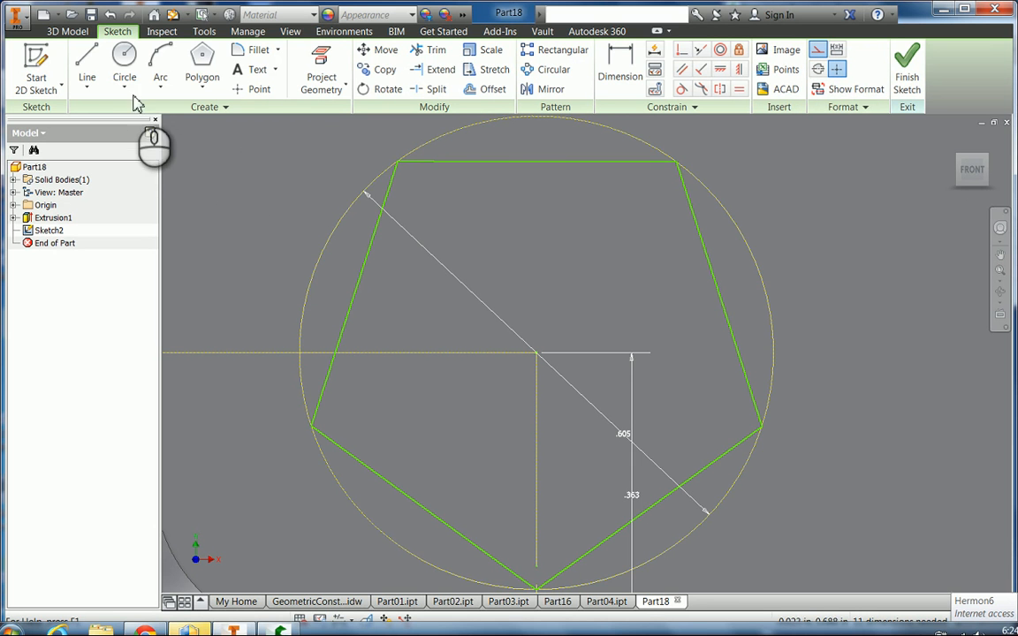
left_click(125, 55)
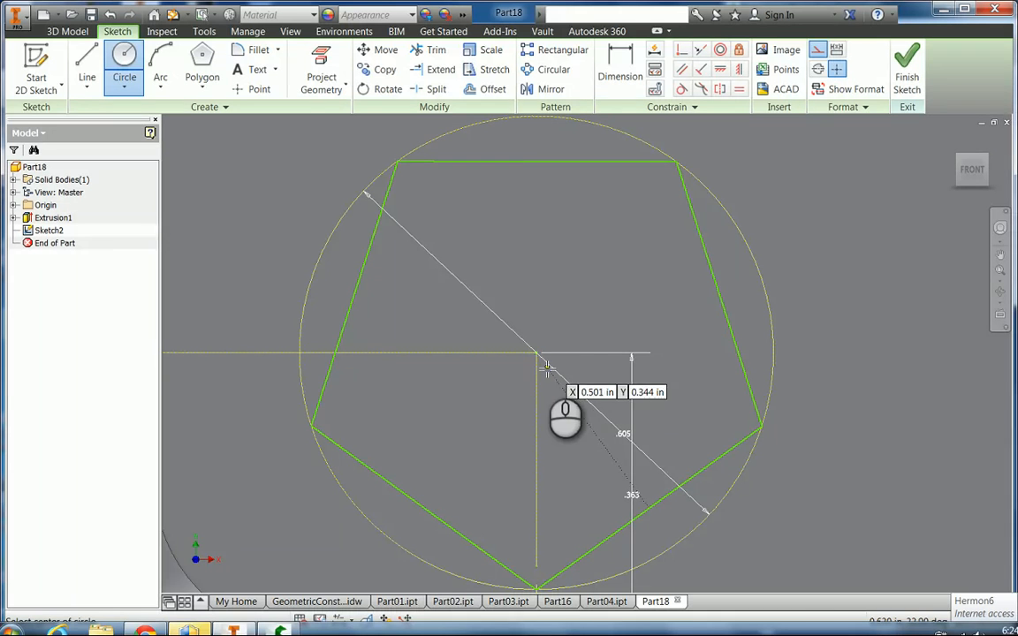
left_click(536, 353)
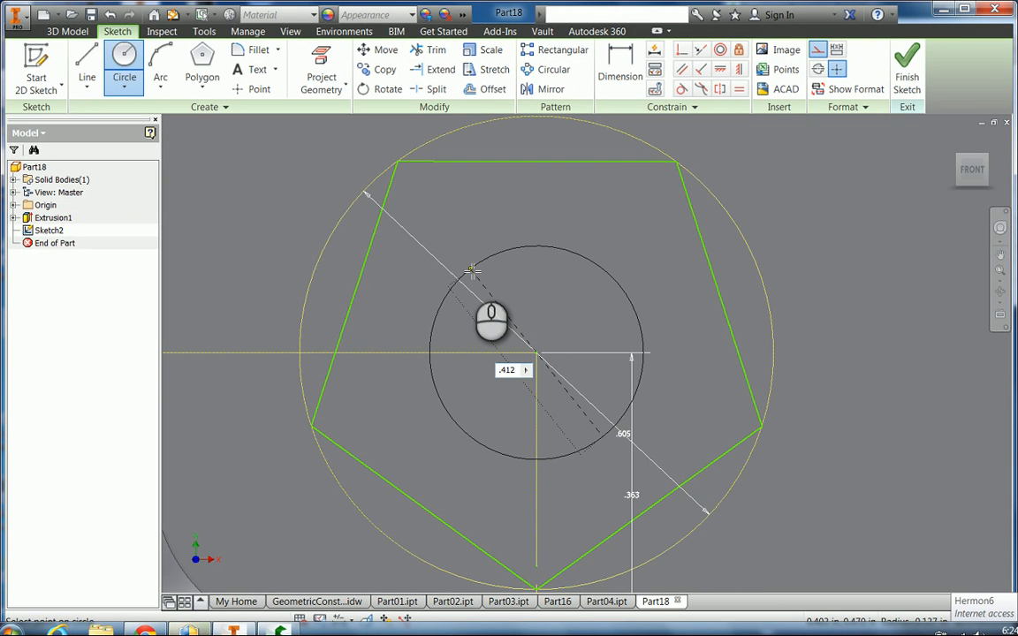
type(".412")
key("Tab")
left_click(472, 270)
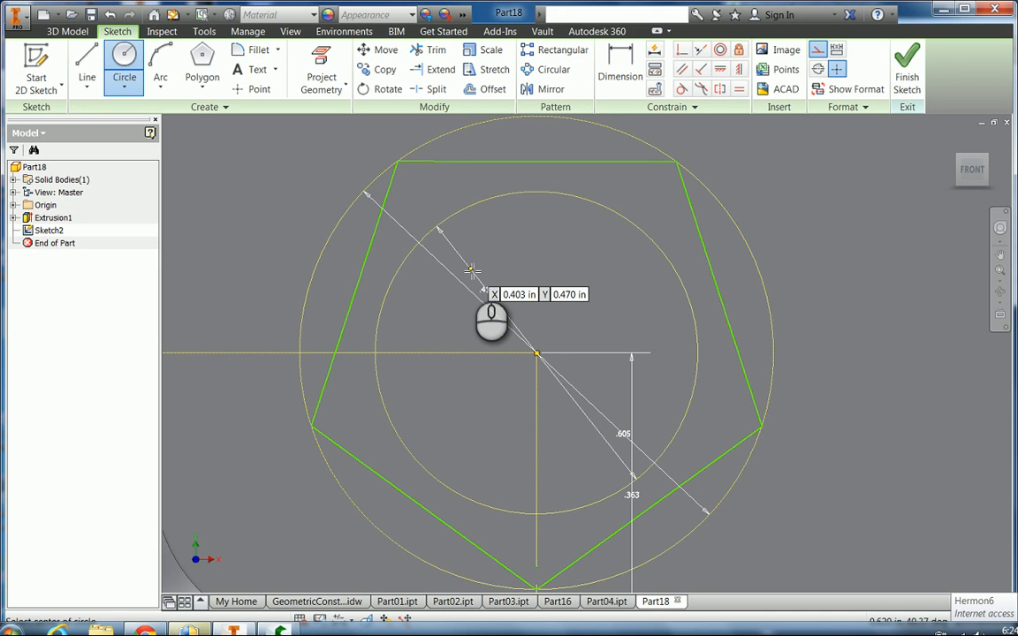
left_click(818, 55)
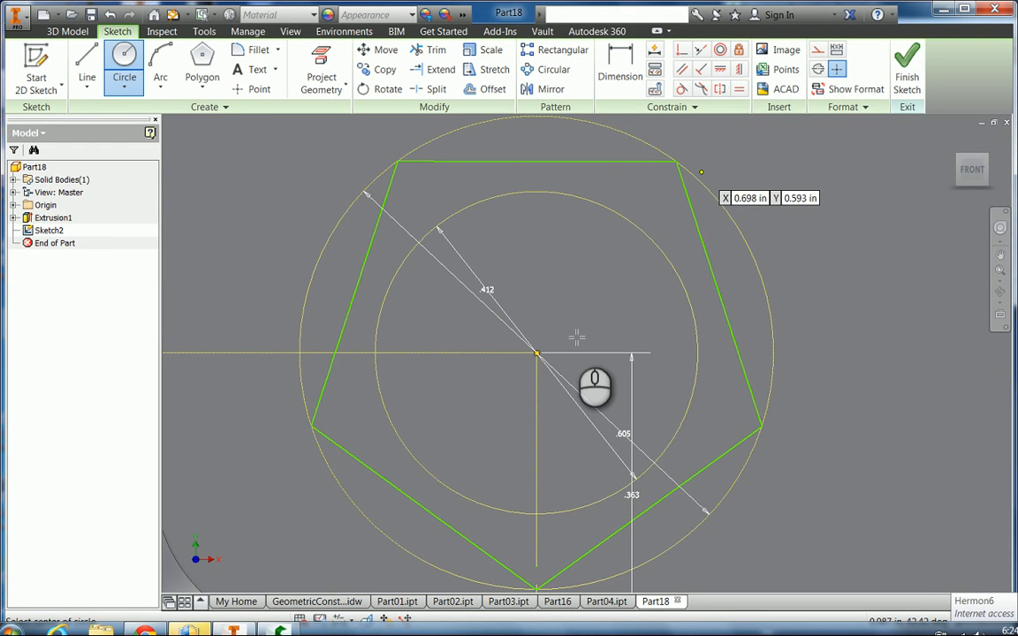
right_click(556, 279)
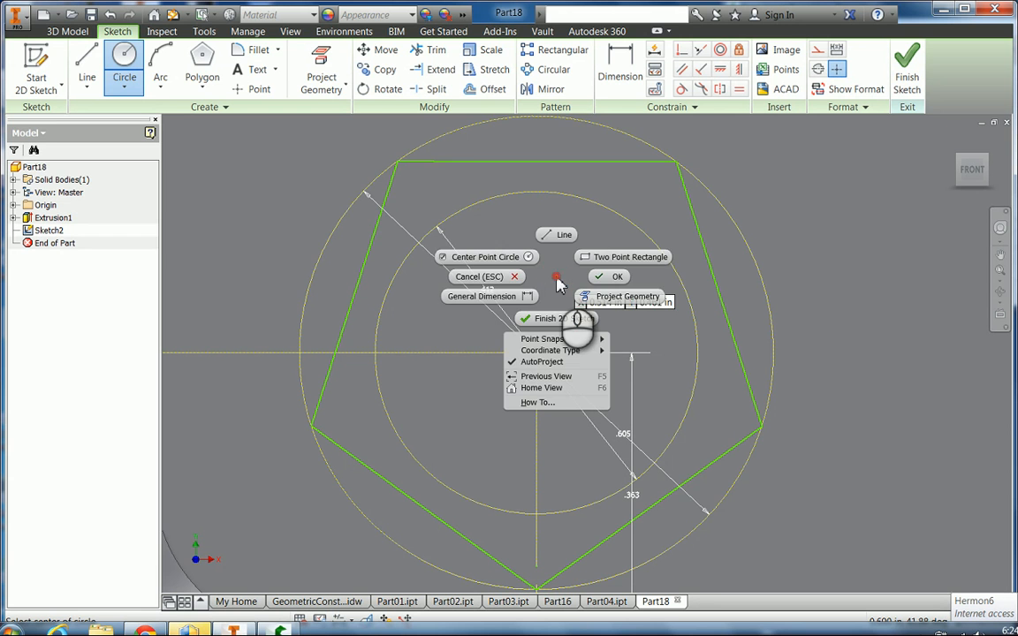
left_click(845, 291)
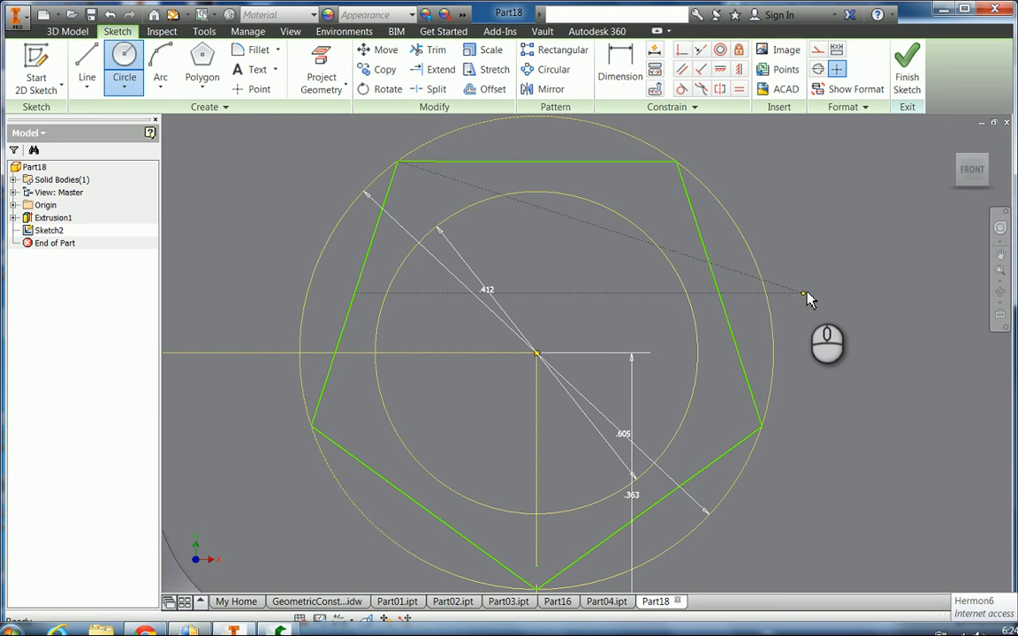
key("Escape")
Step: Show all constraints in the sketch
right_click(585, 265)
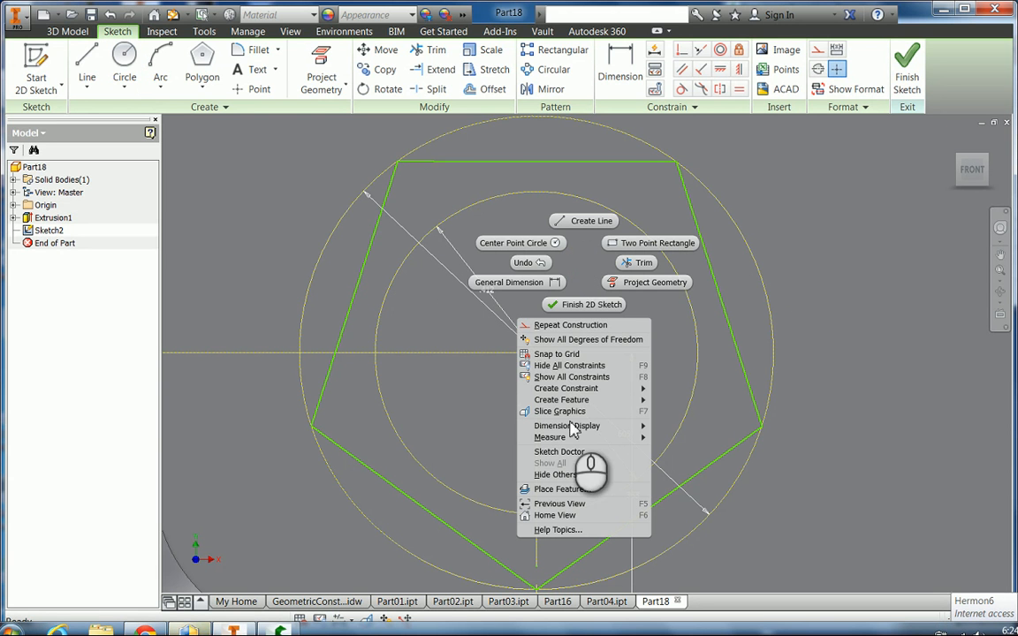
left_click(568, 377)
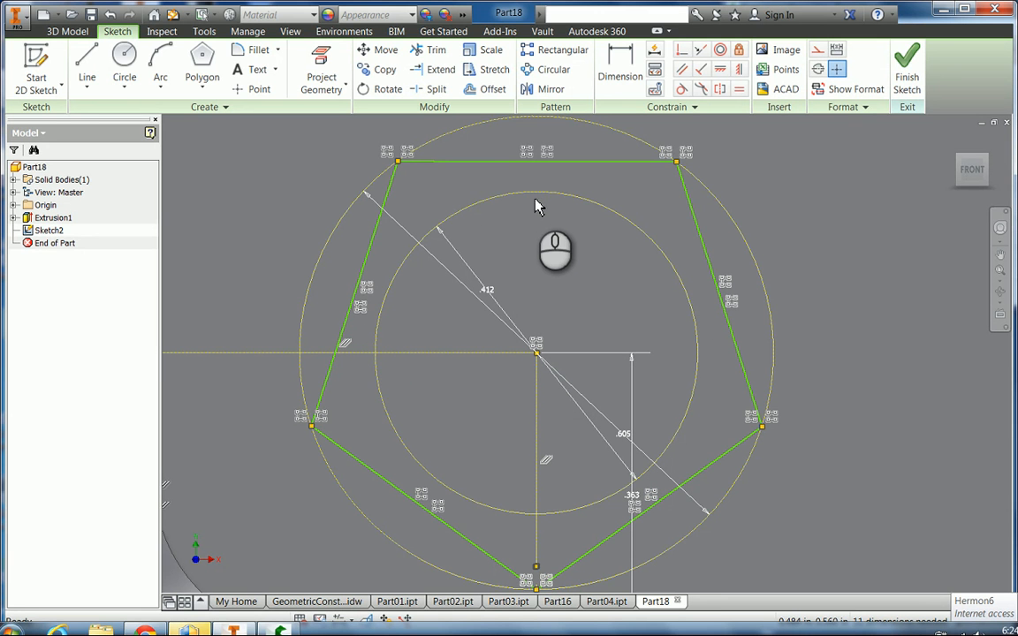
right_click(557, 282)
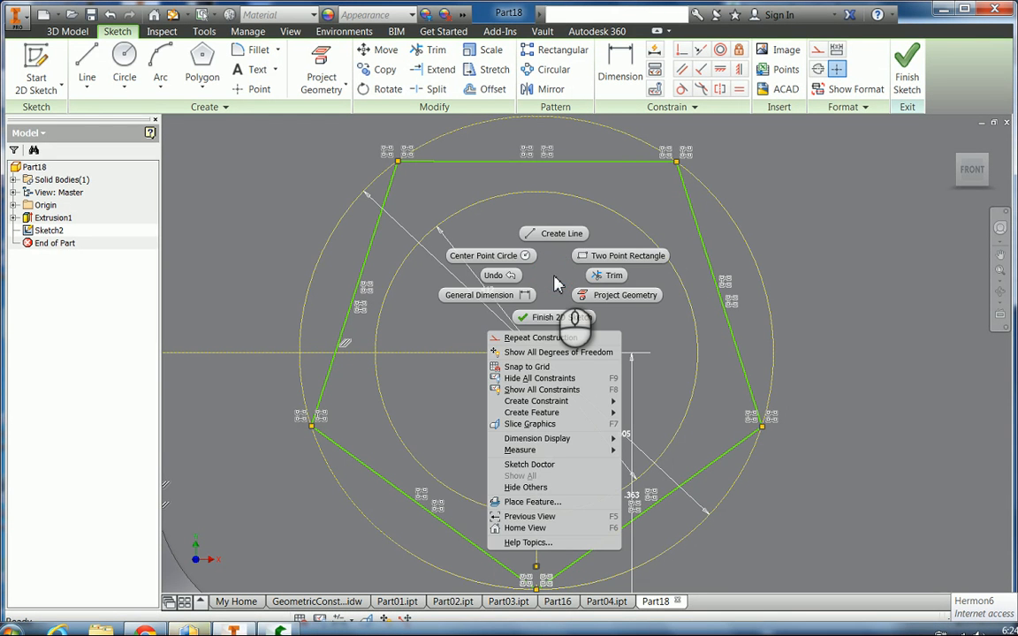
left_click(554, 276)
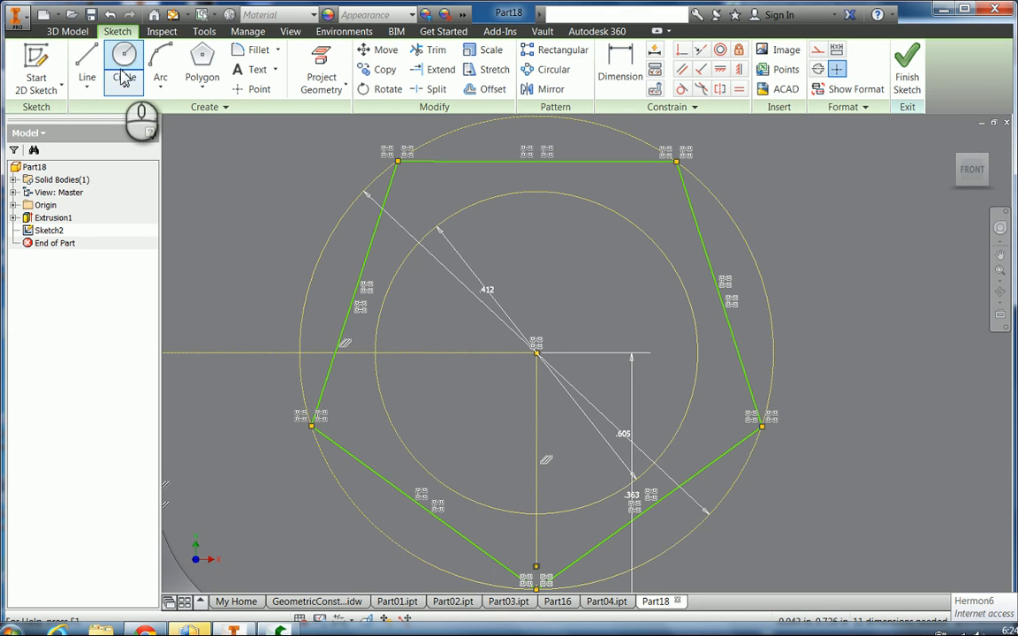
Step: Draw two lines from the pentagon's upper-right vertex to the inner circle's topmost point and on to the upper-left vertex
left_click(87, 69)
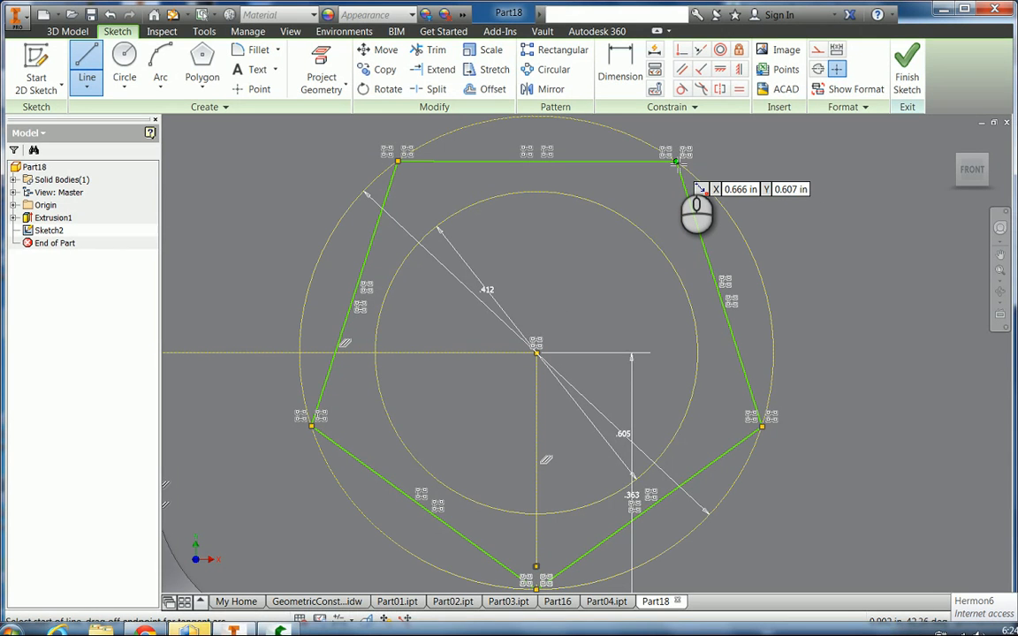
left_click(676, 162)
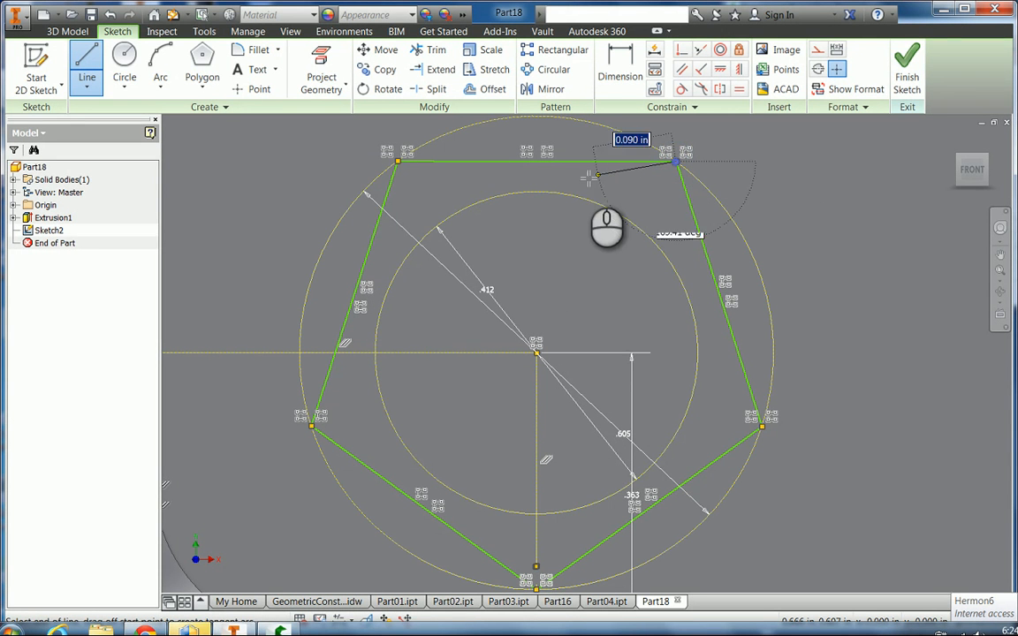
double_click(537, 192)
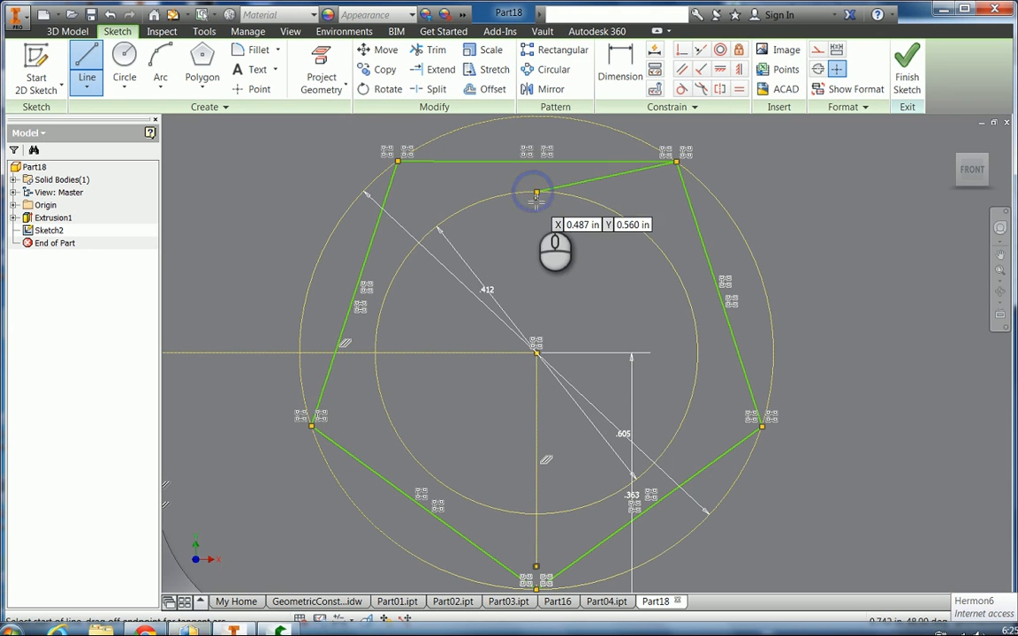
left_click(536, 192)
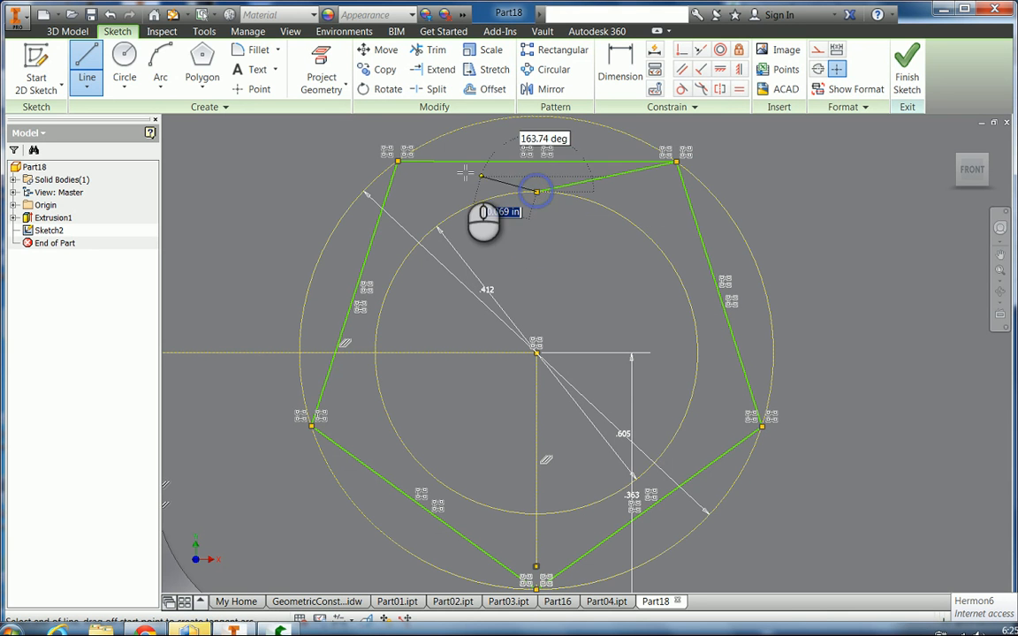
left_click(399, 161)
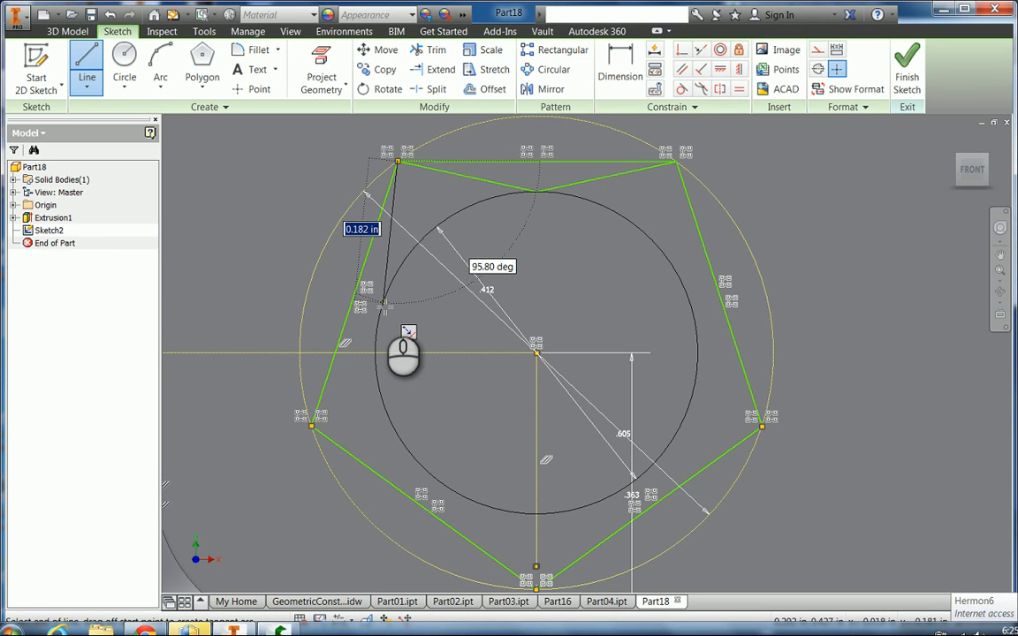
Step: Draw a line about 0.18 in long from the pentagon's upper-left vertex to the inner circle, and continue to the lower-left vertex
left_click(385, 305)
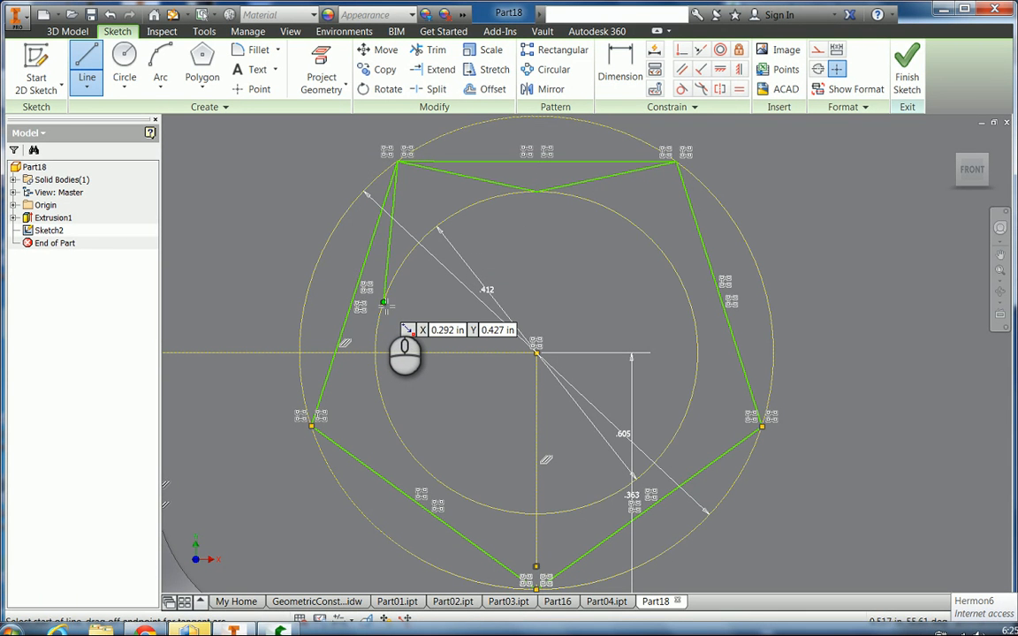
left_click(385, 305)
left_click(311, 426)
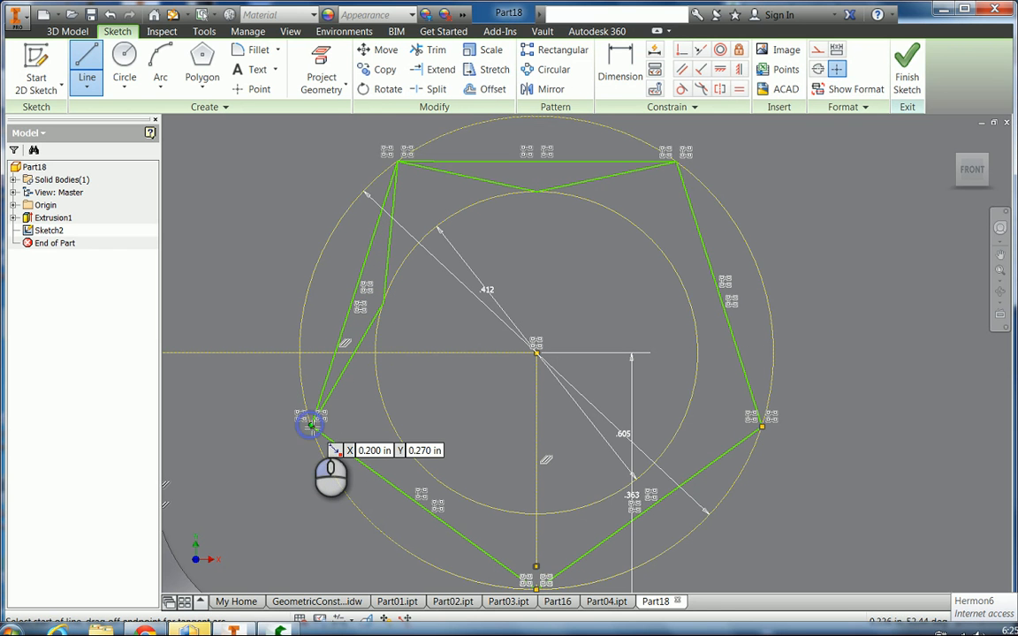
Step: Draw a line about 0.2 in long from the pentagon's lower-left vertex to the inner circle, and continue to the bottom vertex
left_click(311, 426)
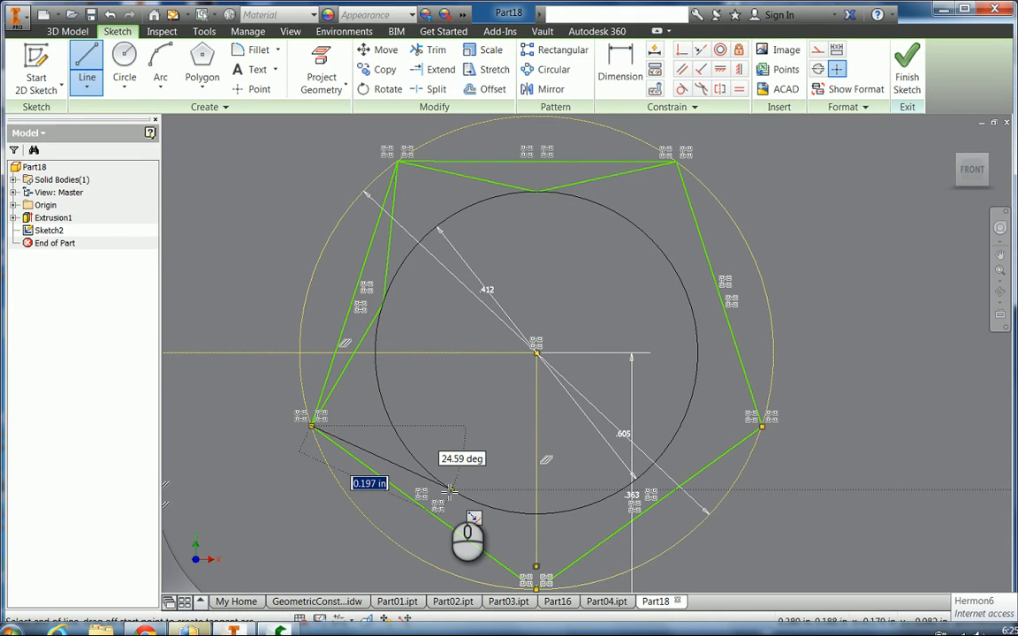
left_click(451, 492)
left_click(450, 491)
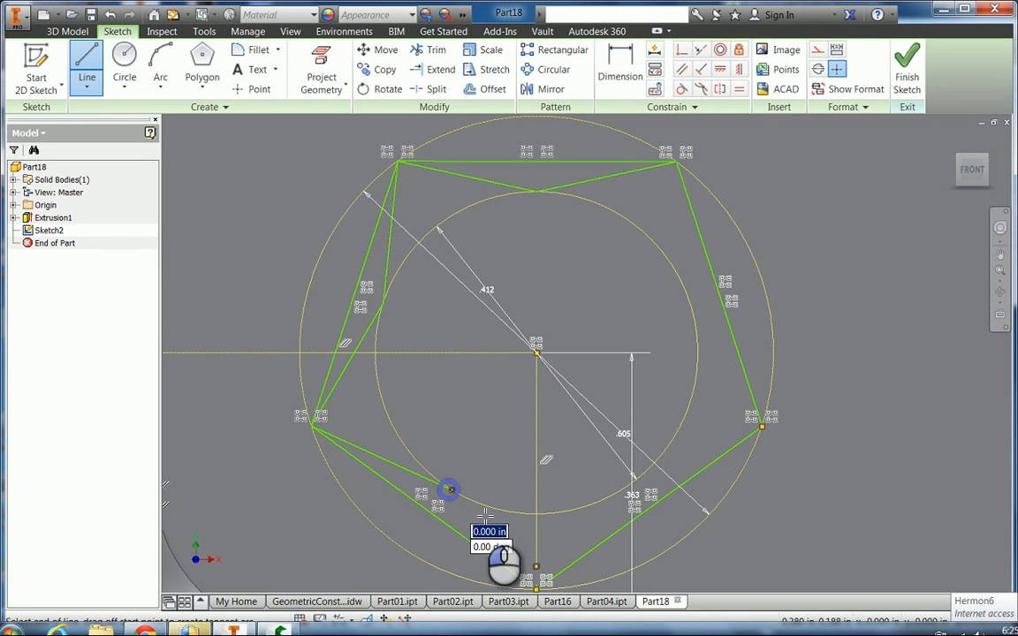
left_click(535, 587)
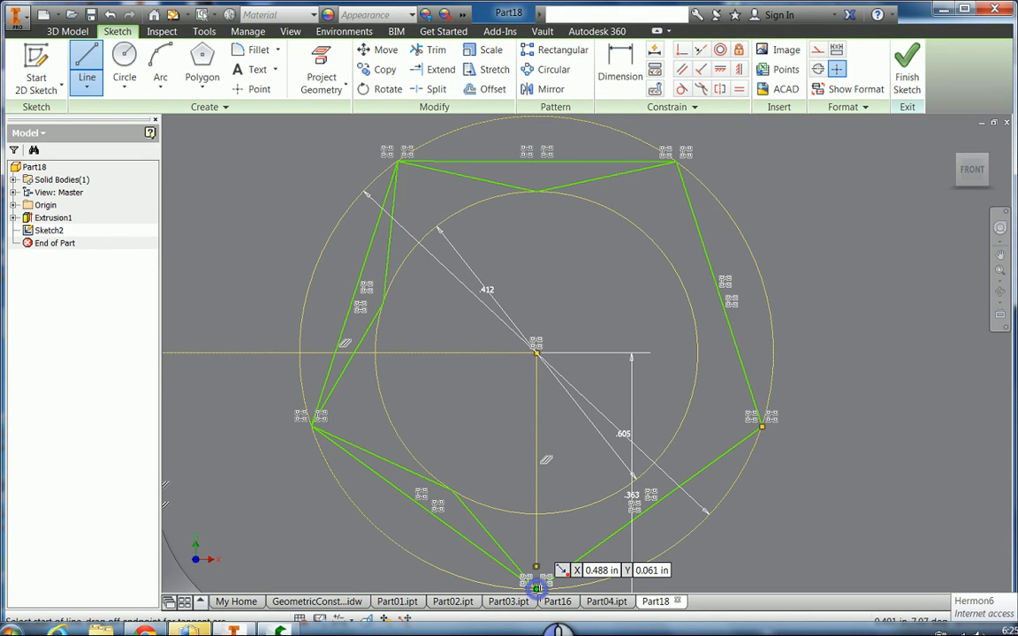
Step: Draw two lines from the pentagon's bottom vertex to the inner circle's lower-right part and on to the lower-right vertex
left_click(535, 584)
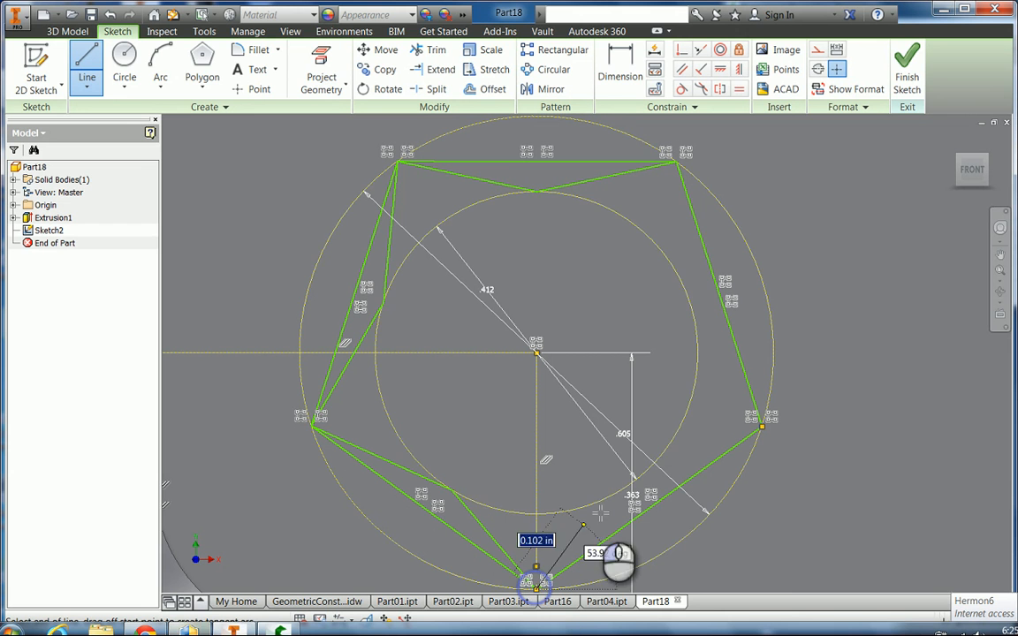
left_click(639, 477)
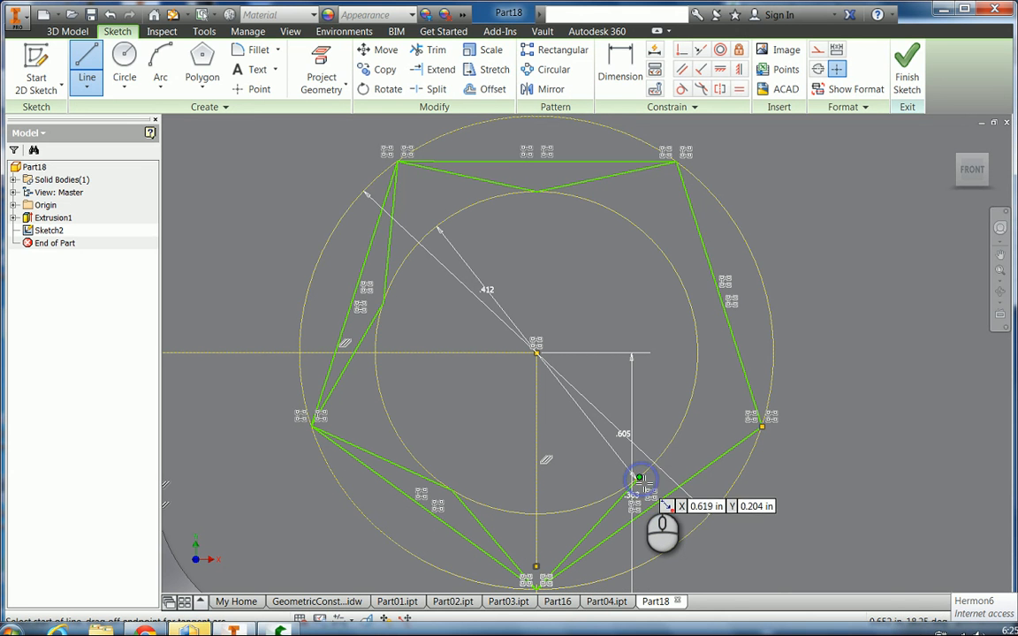
left_click(758, 424)
Step: Draw a line about 0.18 in long from the lower-right vertex to the inner circle, and close the star at the upper-right vertex
left_click(761, 427)
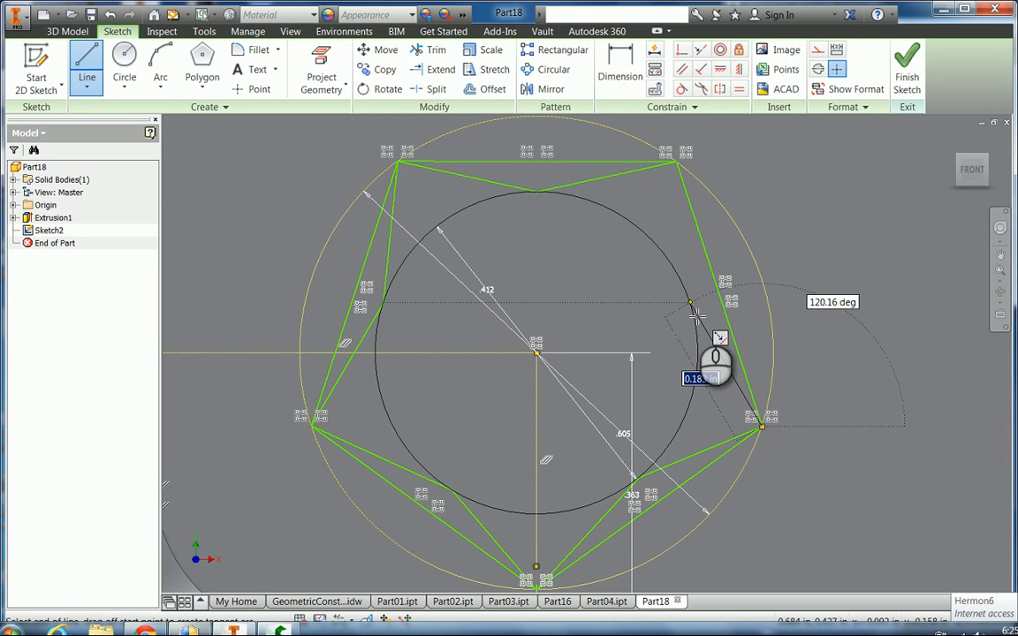
left_click(691, 308)
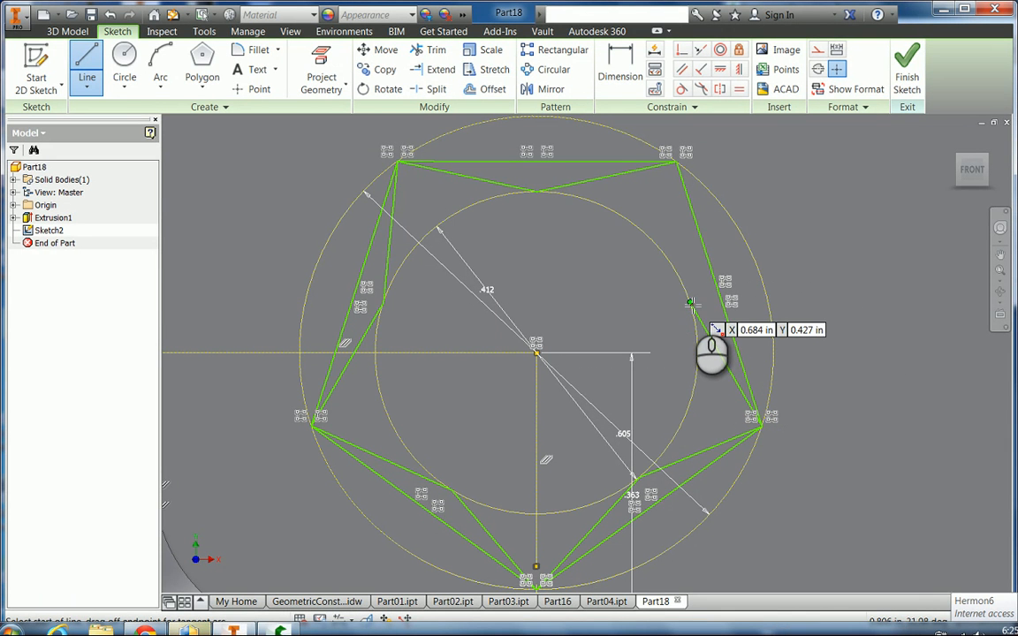
left_click(690, 305)
double_click(676, 163)
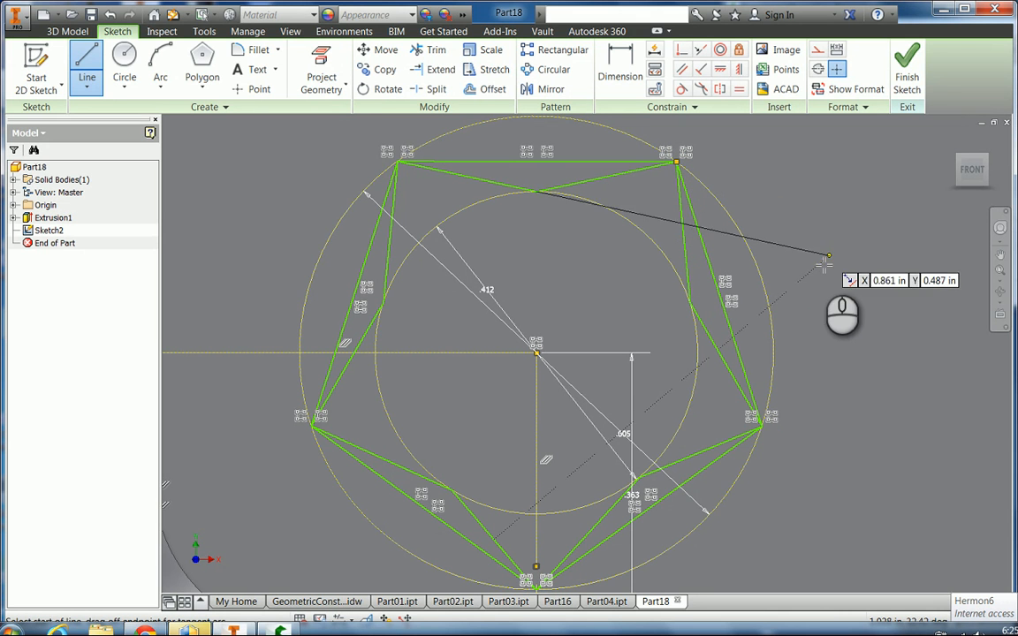
key("Escape")
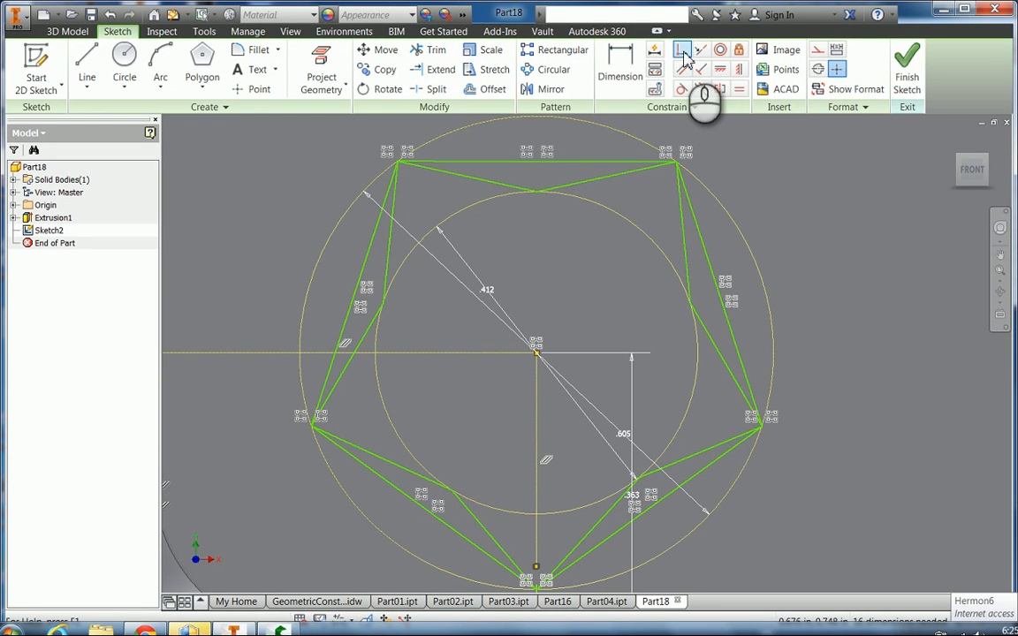
Step: Trim away the five outer pentagon sides so only the star outline remains between the two construction circles
left_click(429, 49)
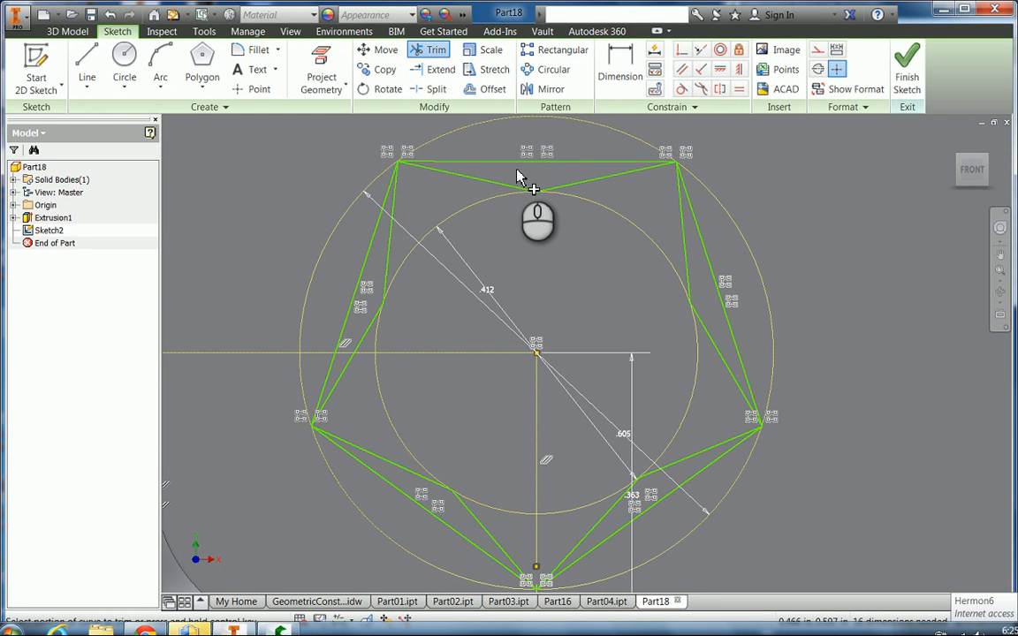
mouse_move(509, 166)
left_mouse_down()
mouse_move(465, 166)
mouse_move(641, 166)
mouse_move(454, 171)
mouse_move(370, 297)
mouse_move(316, 402)
mouse_move(395, 515)
mouse_move(411, 519)
left_mouse_up()
mouse_move(351, 464)
left_mouse_down()
mouse_move(443, 545)
mouse_move(499, 576)
mouse_move(499, 564)
left_mouse_up()
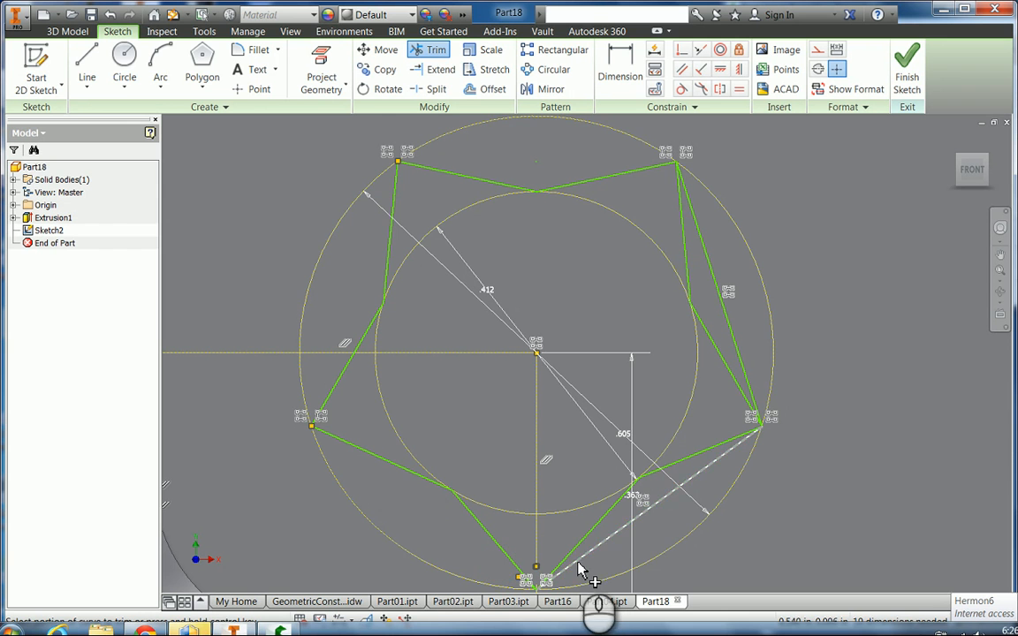
left_click(579, 567)
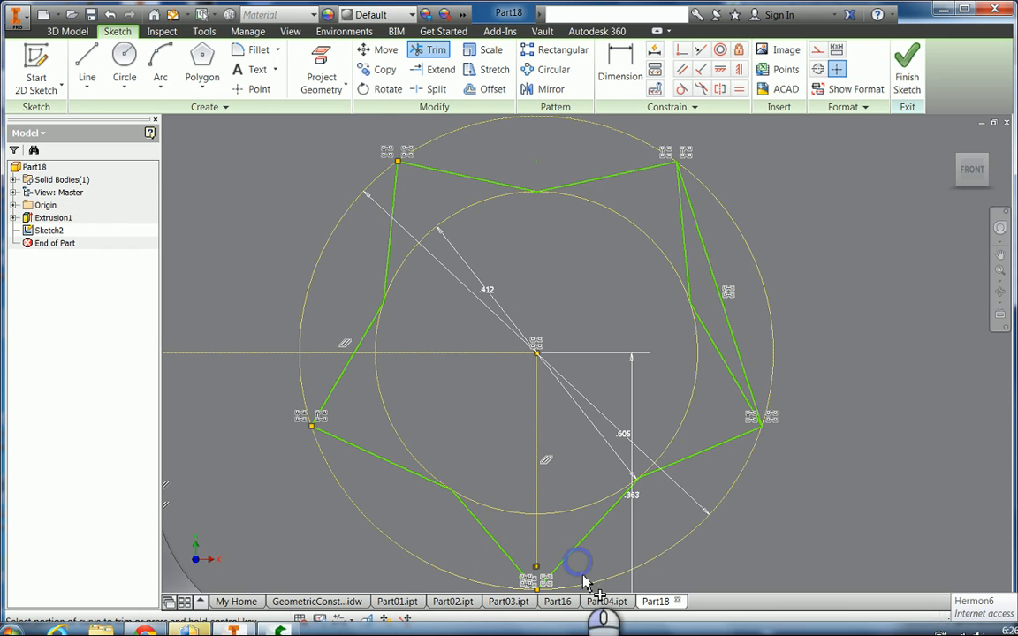
left_click(739, 352)
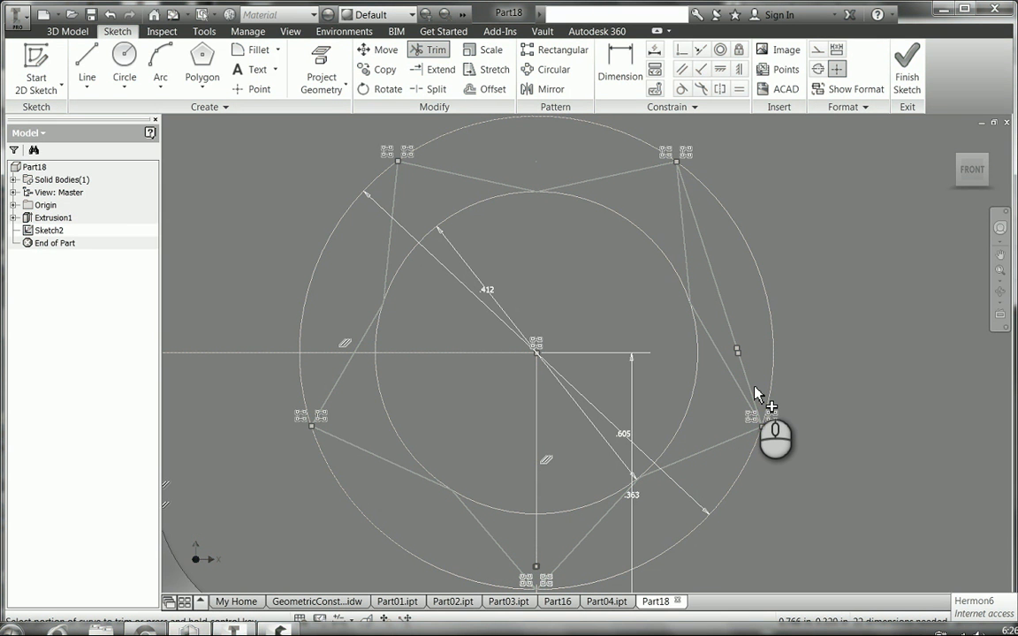
left_click(747, 380)
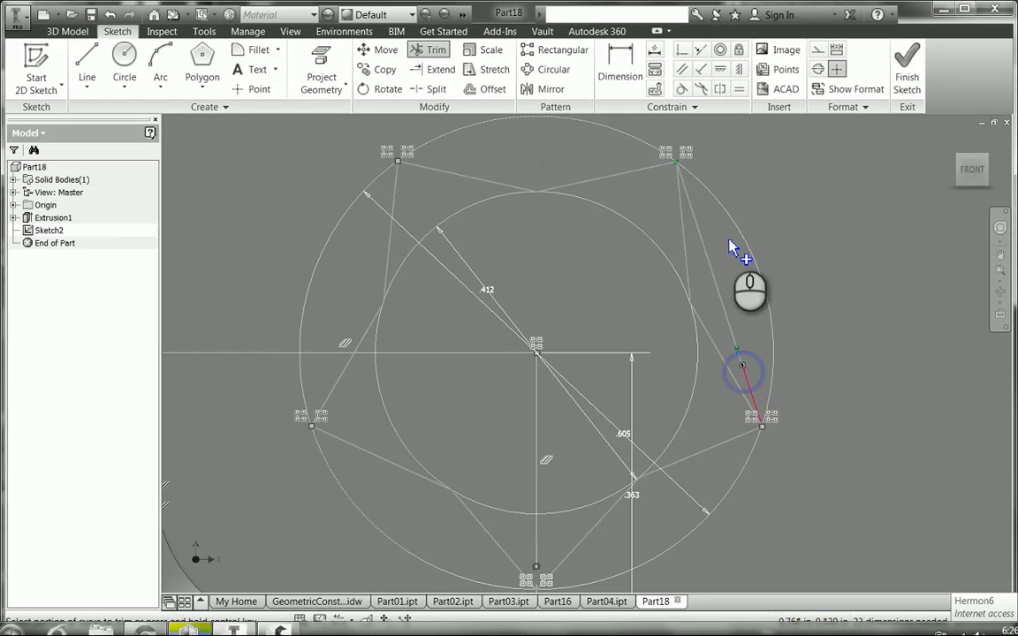
left_click(689, 201)
left_click(739, 356)
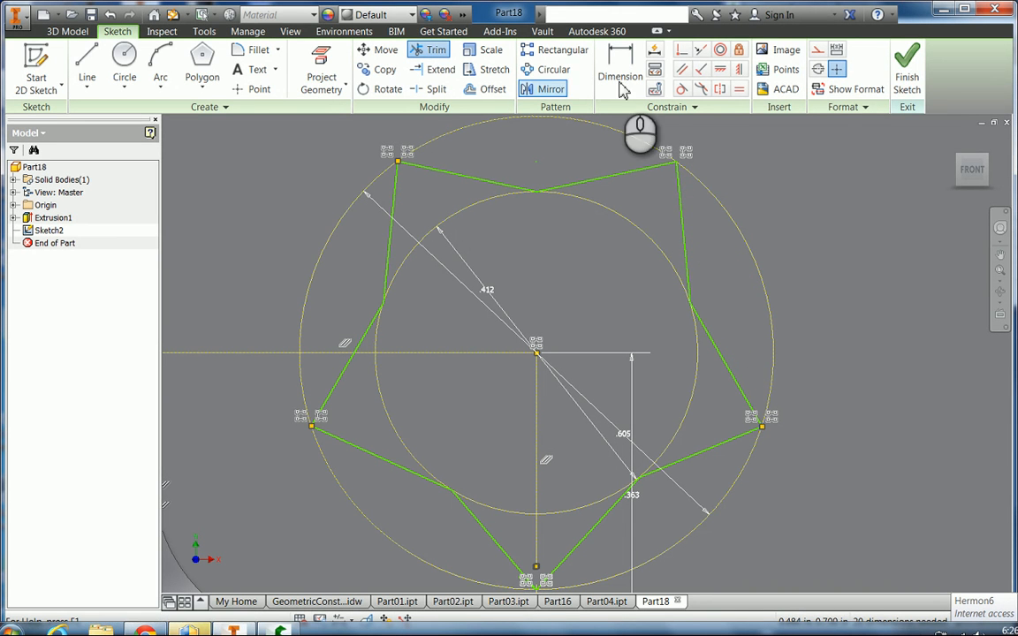
Step: Apply equal constraints to the star's two top notch lines and to the two lines forming its upper-left point
left_click(740, 89)
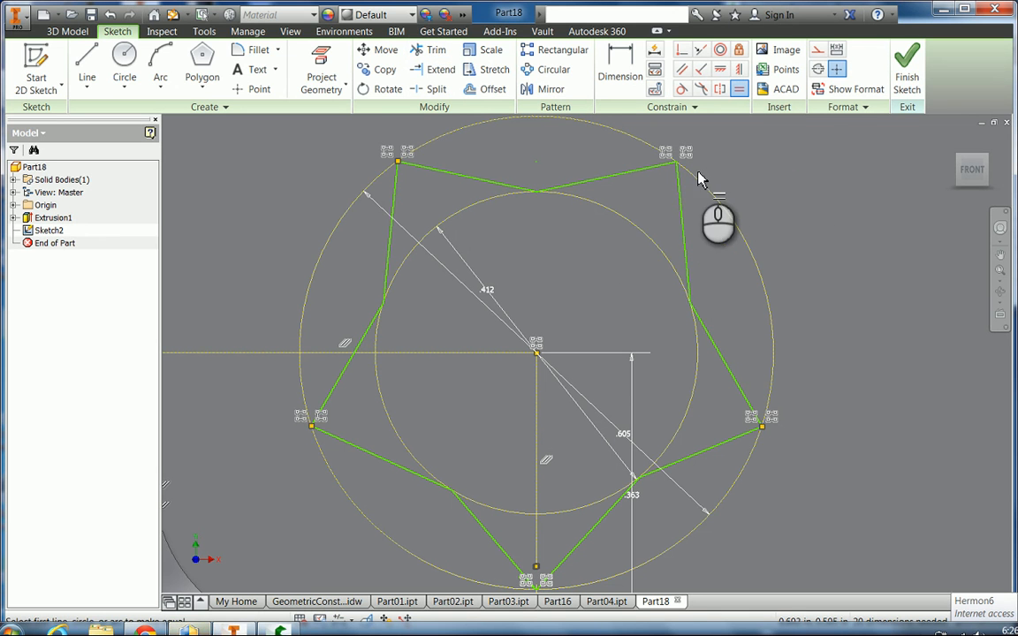
left_click(599, 181)
left_click(482, 183)
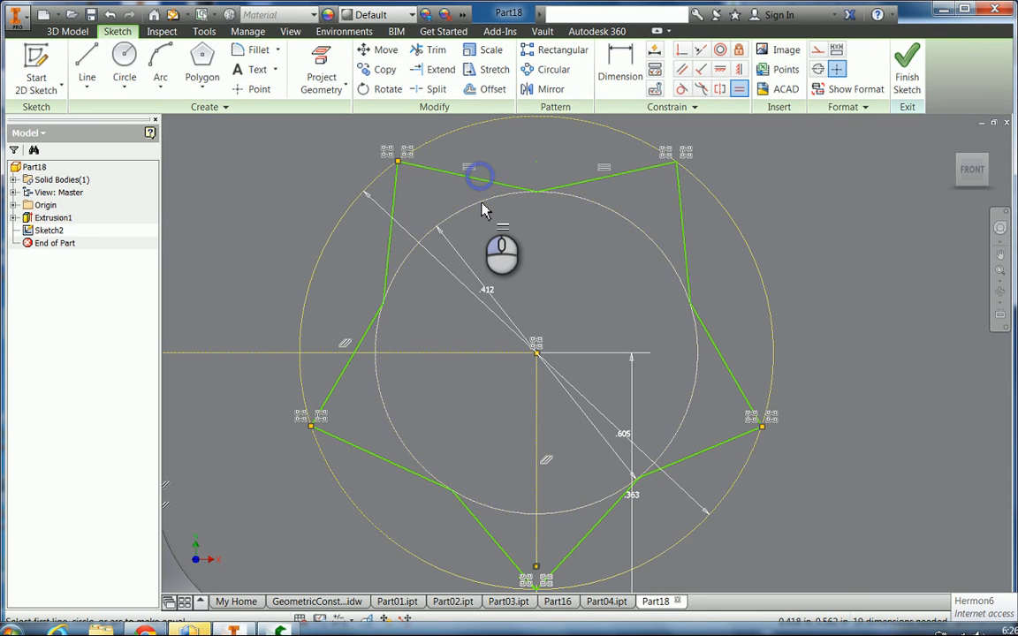
left_click(450, 174)
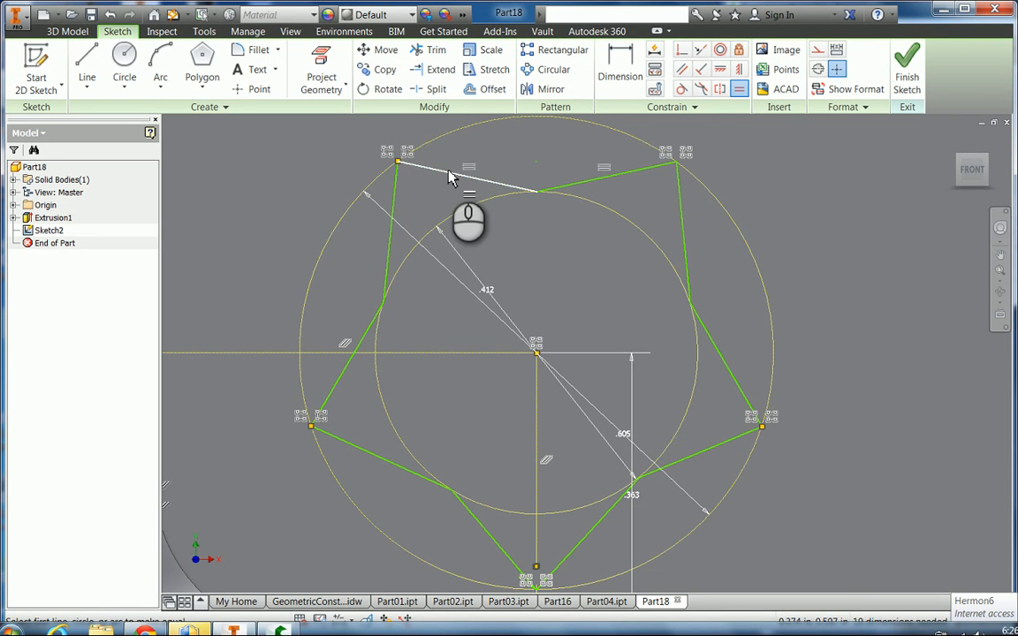
left_click(390, 267)
Step: Try to make the two lines of the star's left notch equal
left_click(340, 378)
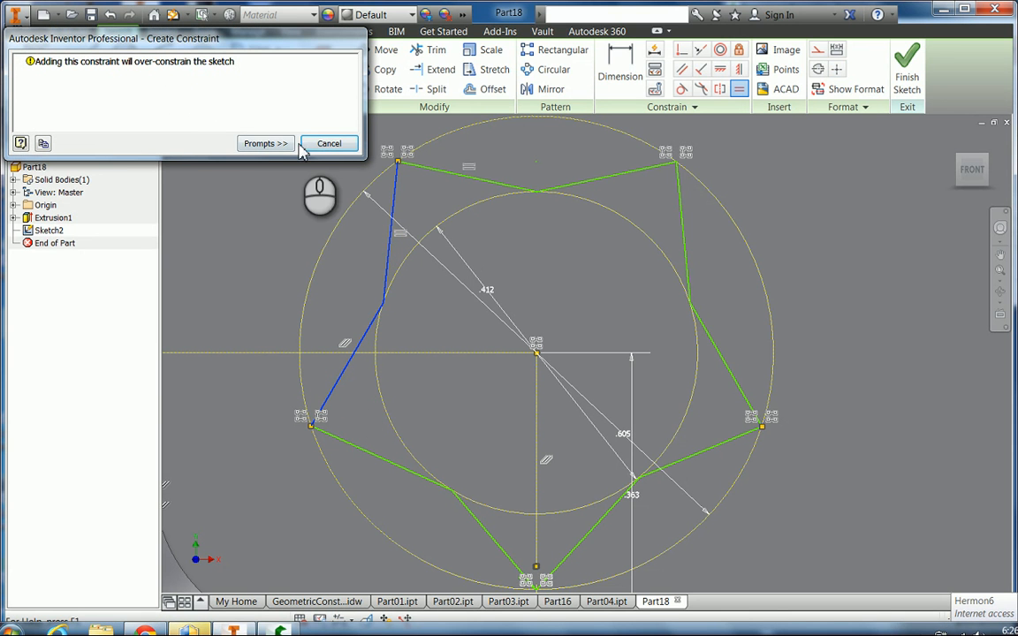
left_click(327, 144)
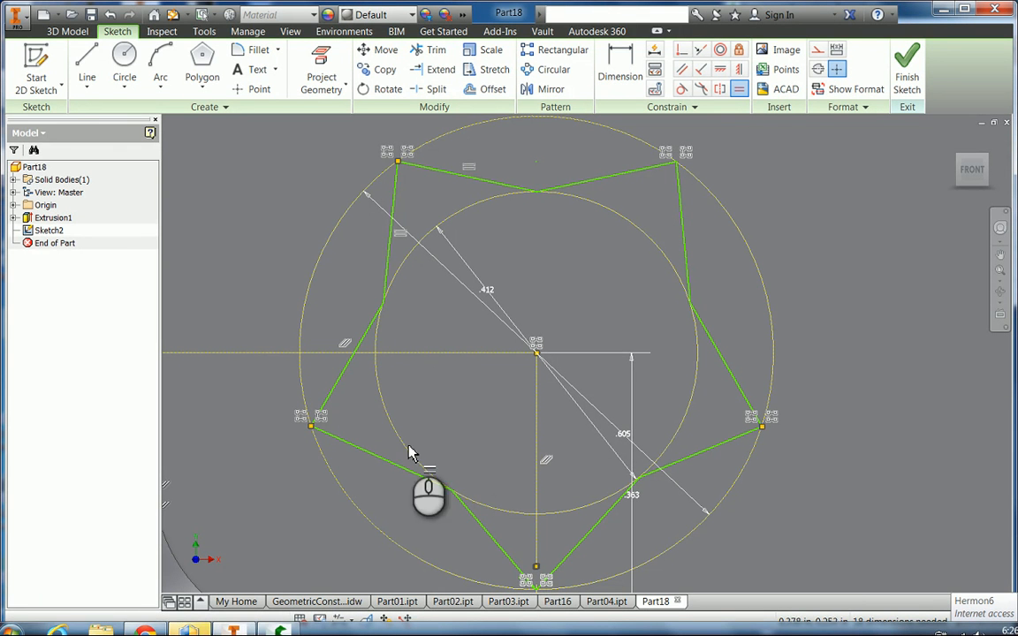
key("Escape")
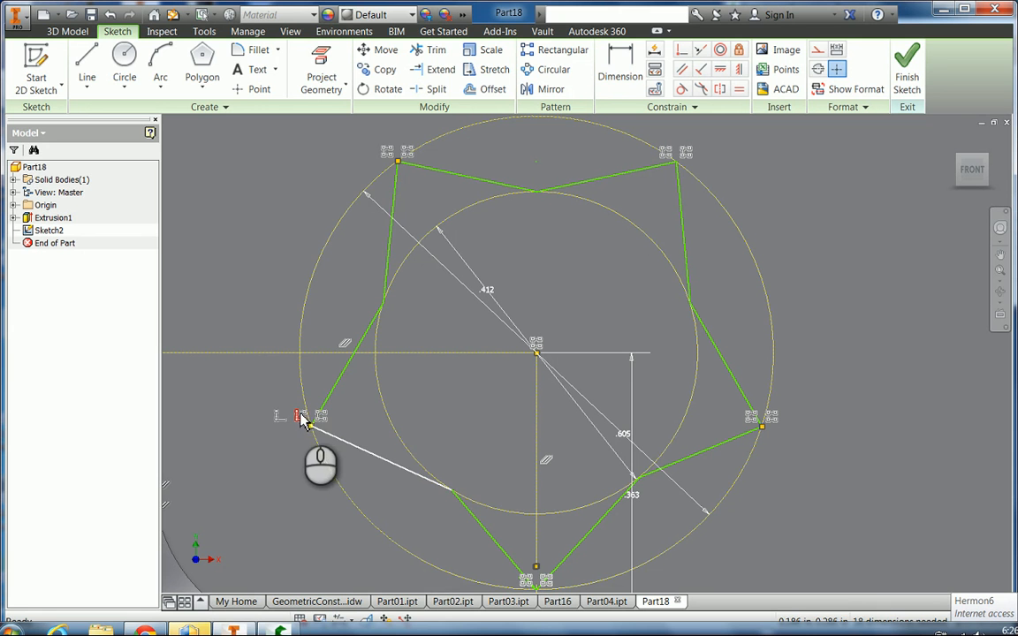
Step: Delete the polygon constraint linking the upper-left and lower-left vertices, and apply equal constraints to the left notch lines and the lower-left point's lines
right_click(325, 426)
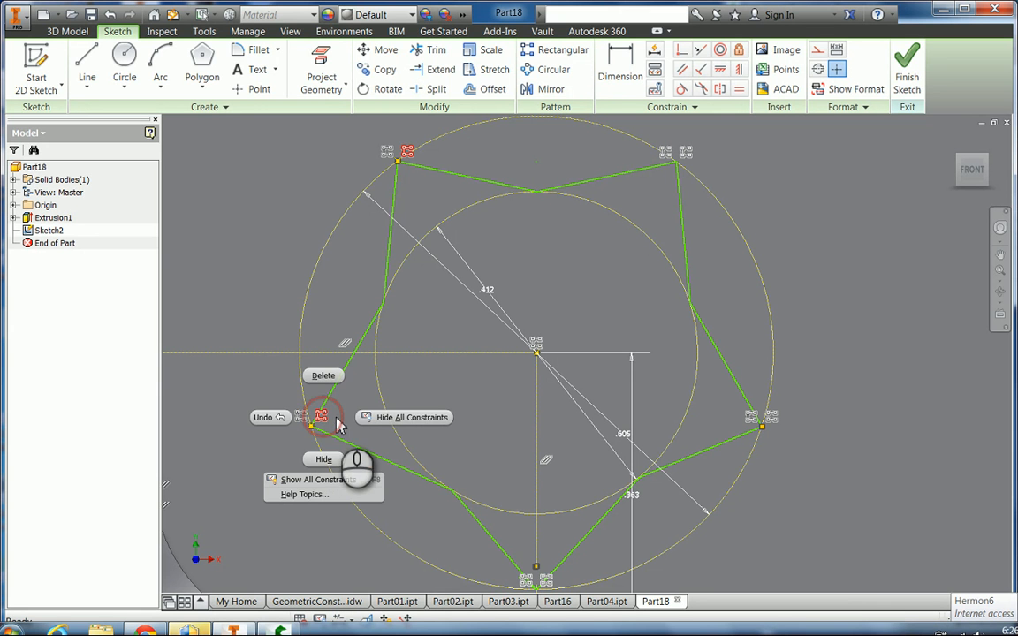
left_click(325, 375)
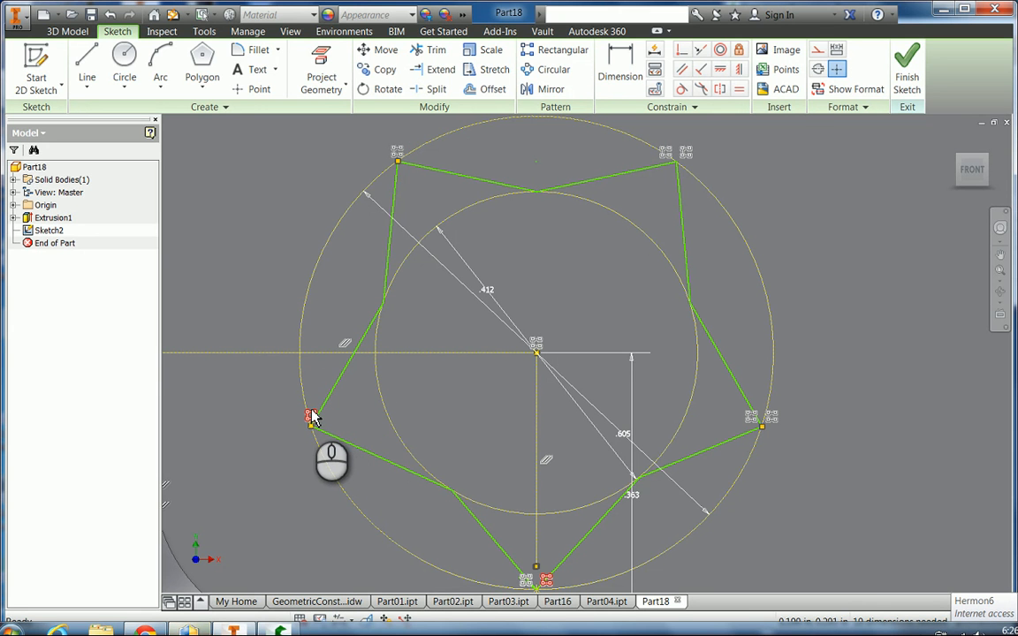
left_click(738, 89)
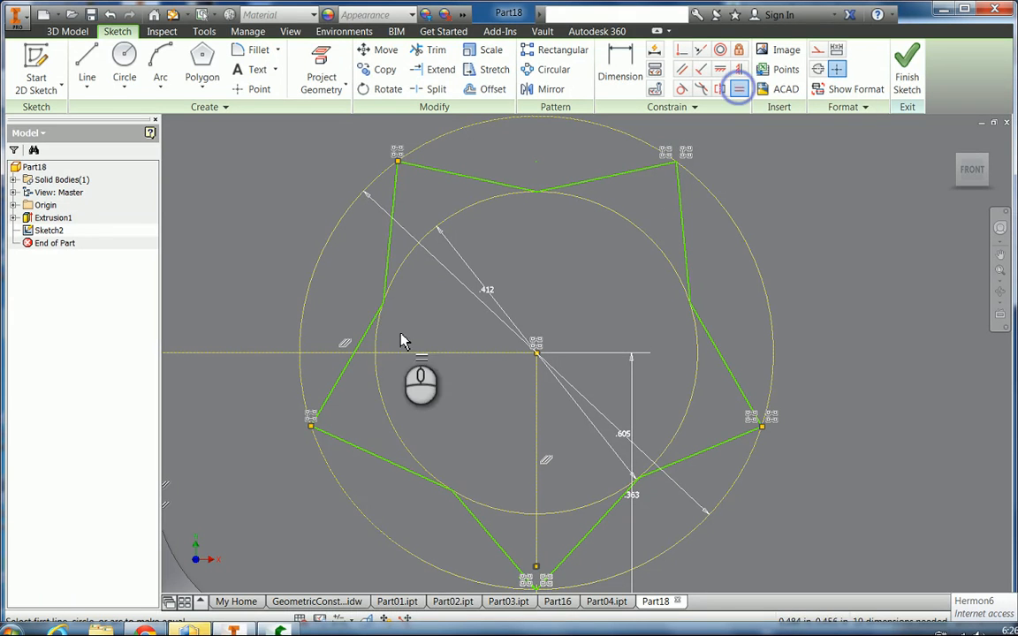
left_click(387, 258)
left_click(354, 355)
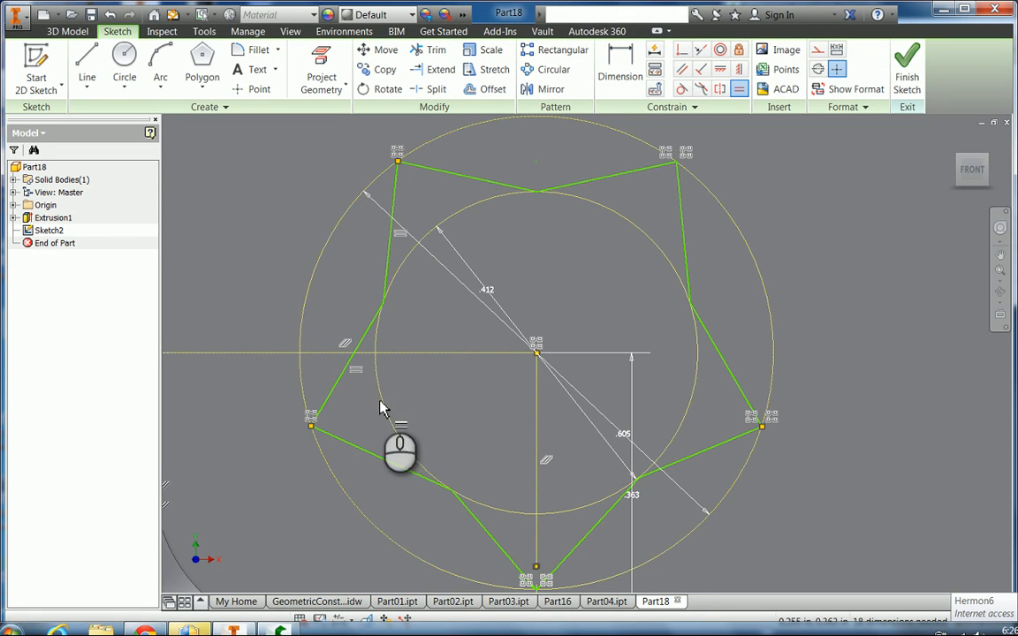
left_click(337, 394)
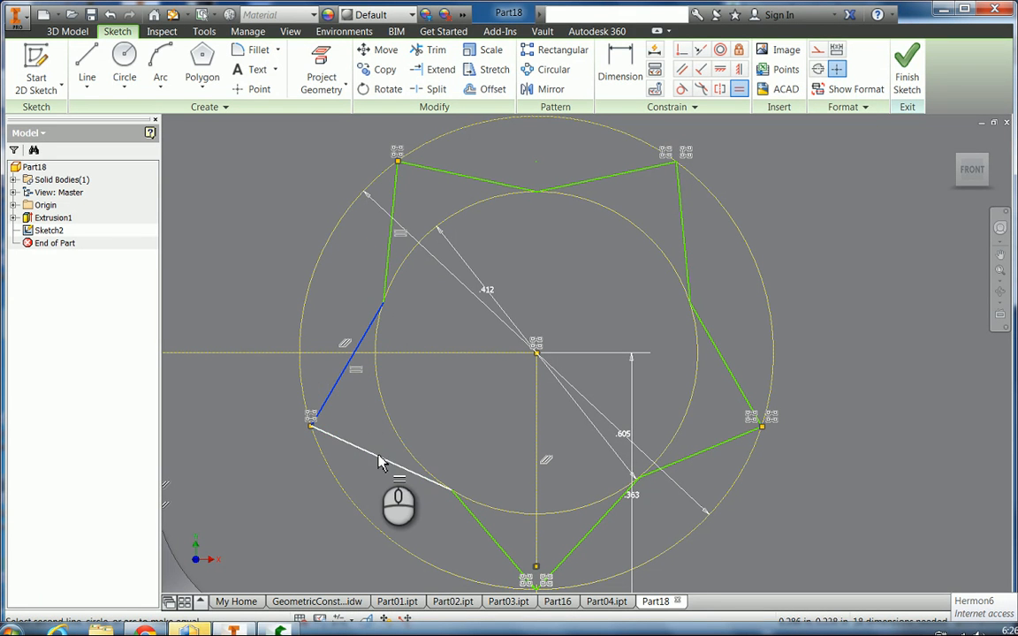
left_click(377, 455)
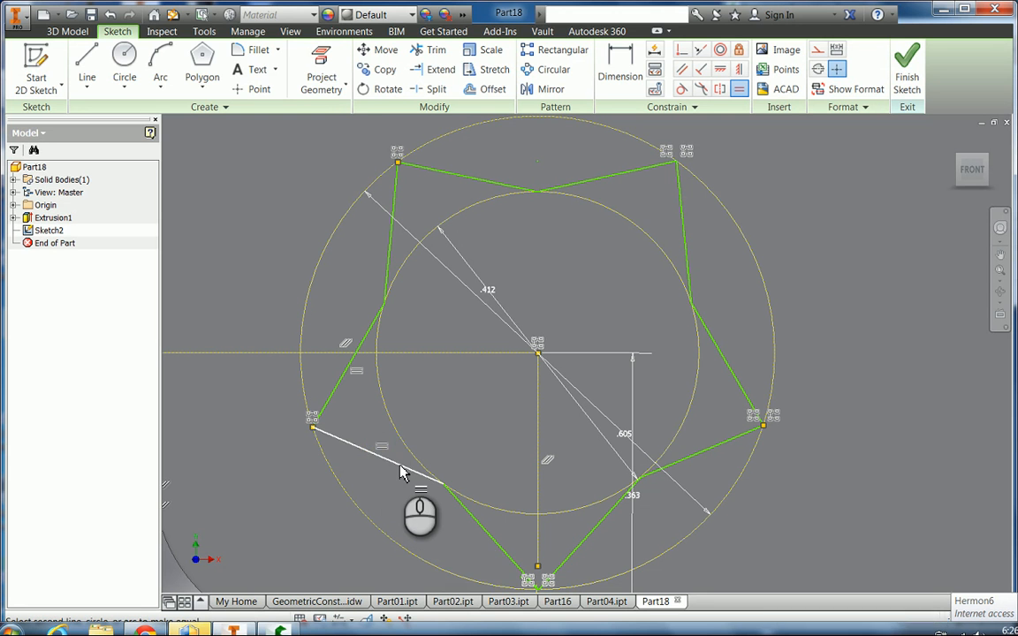
Step: Try to make the two lines of the star's lower-left notch equal
left_click(402, 470)
left_click(497, 569)
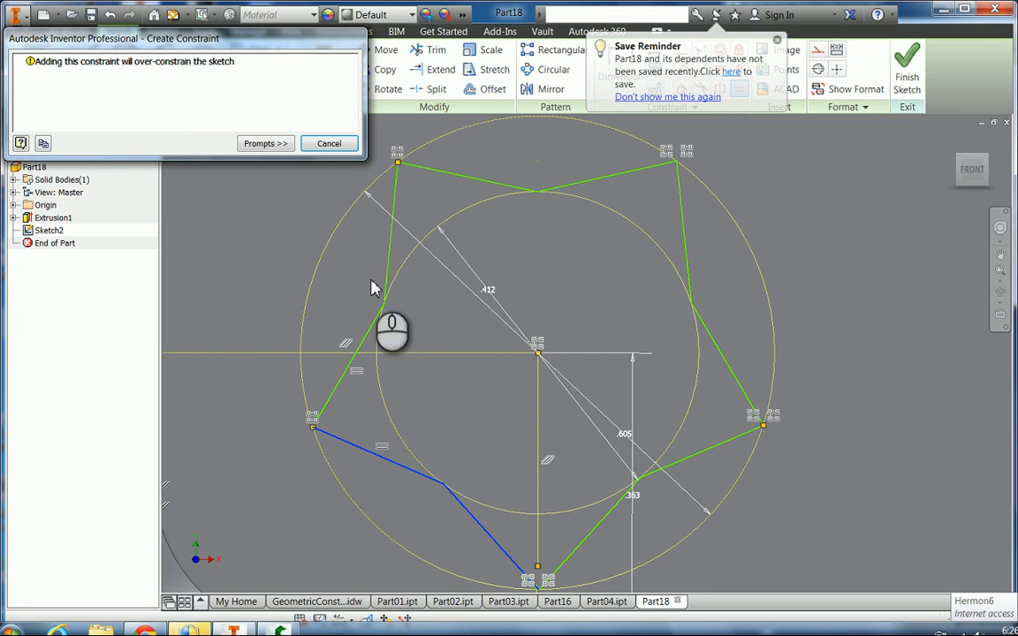
left_click(330, 147)
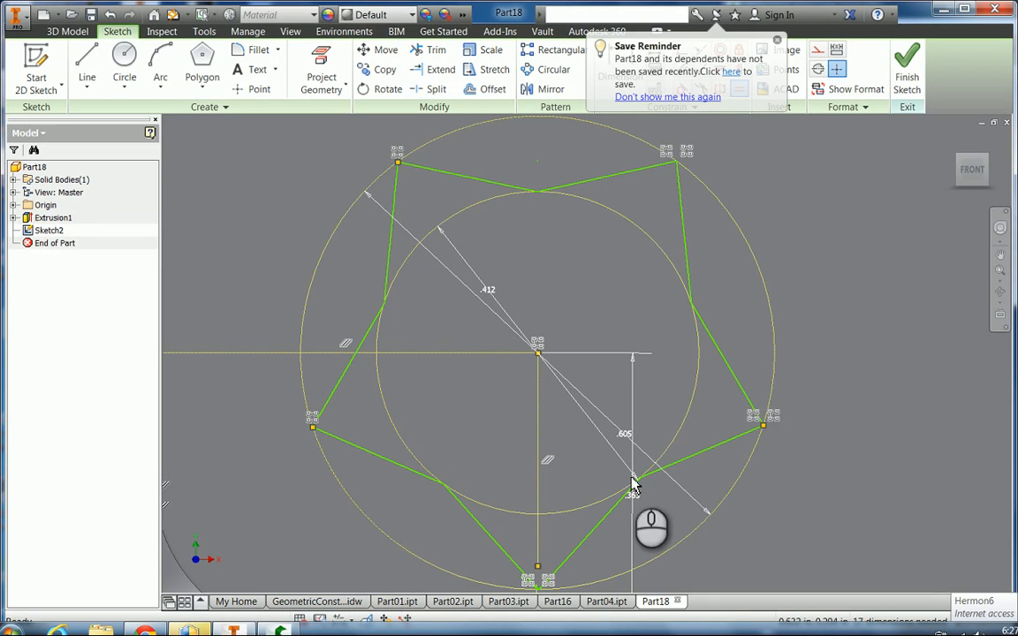
Step: Delete the polygon constraint linking the bottom and lower-right vertices, and trim the leftover pentagon-side stub near the bottom vertex
right_click(528, 581)
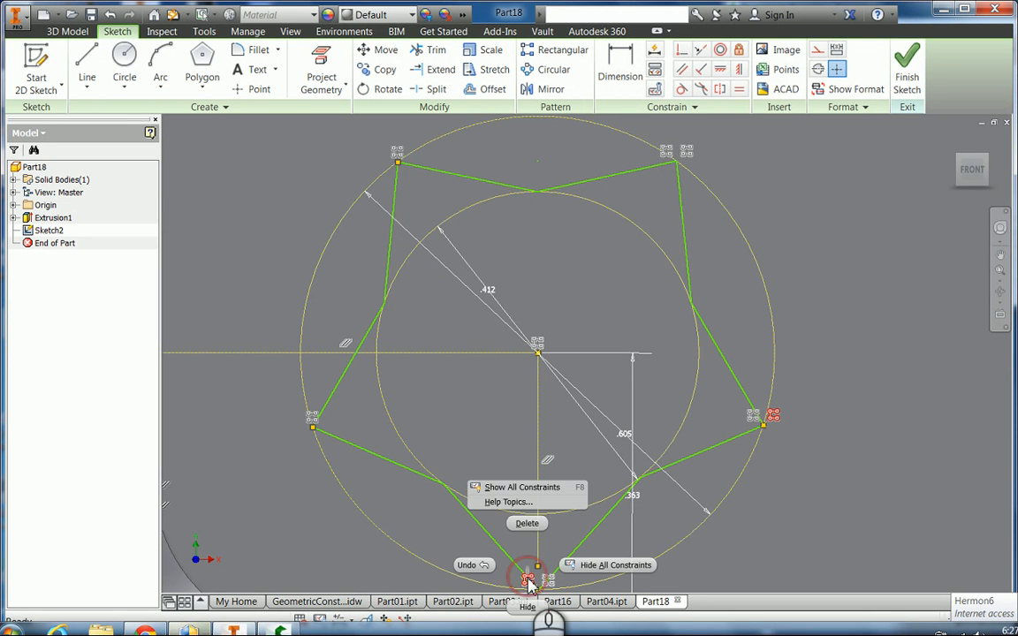
left_click(526, 523)
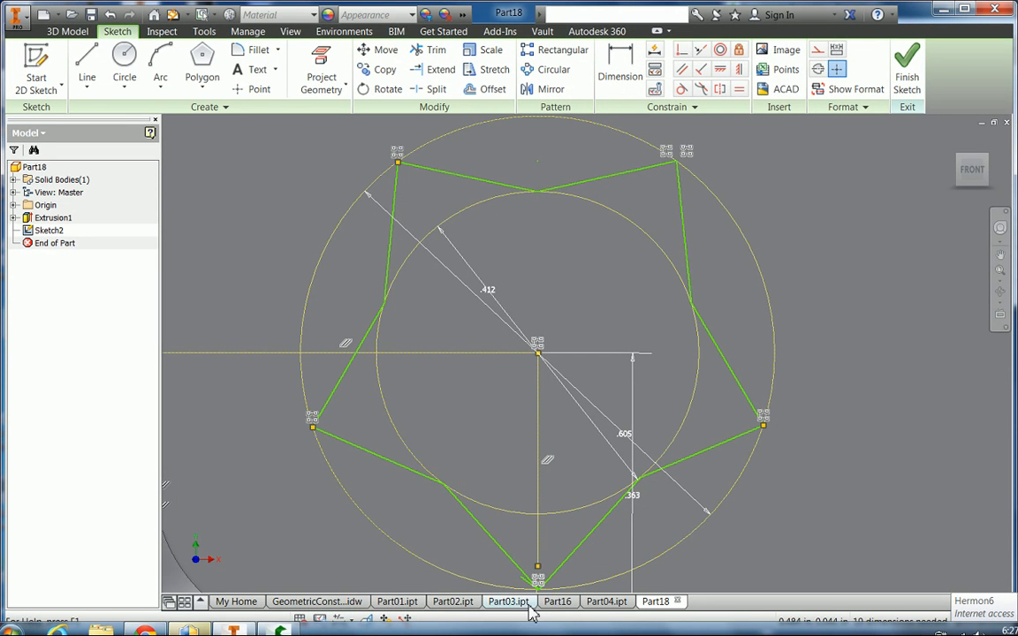
left_click(430, 49)
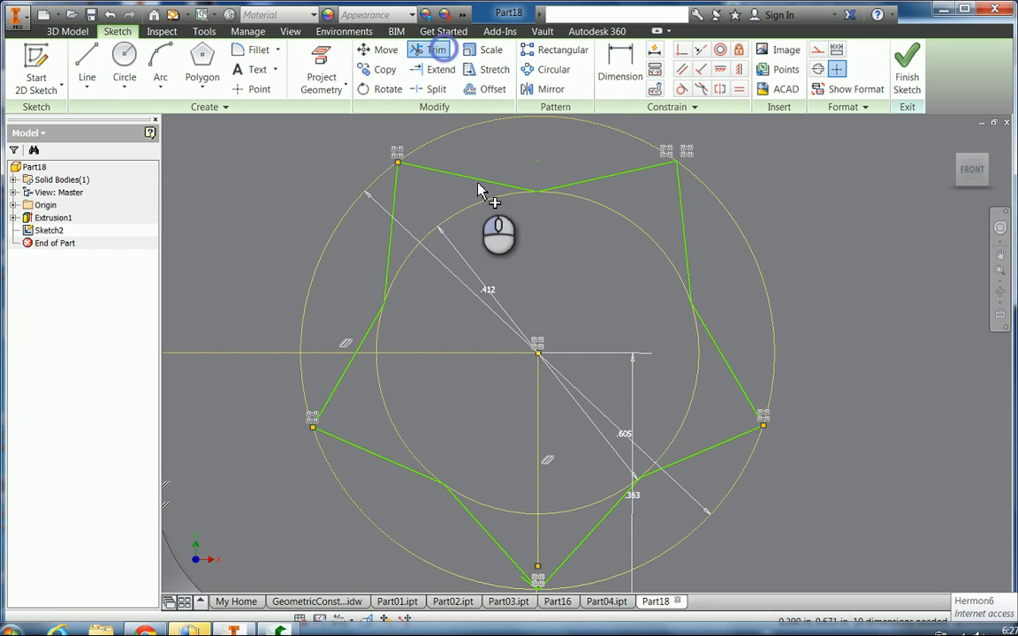
left_click(539, 162)
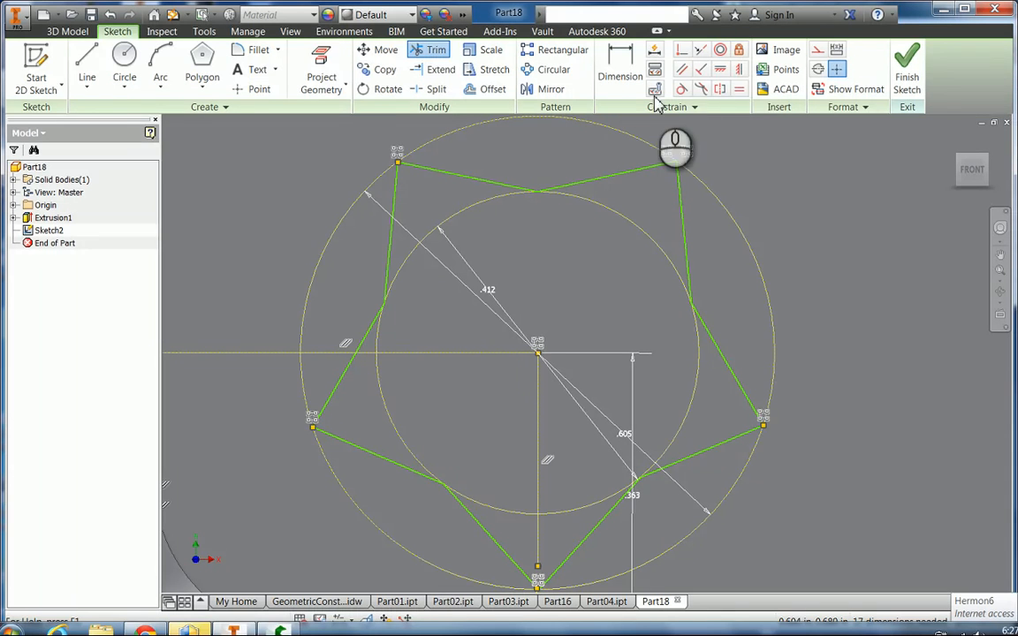
Step: Apply equal constraints to the two lines of the star's lower-left notch and to the bottom point's two lines
left_click(738, 89)
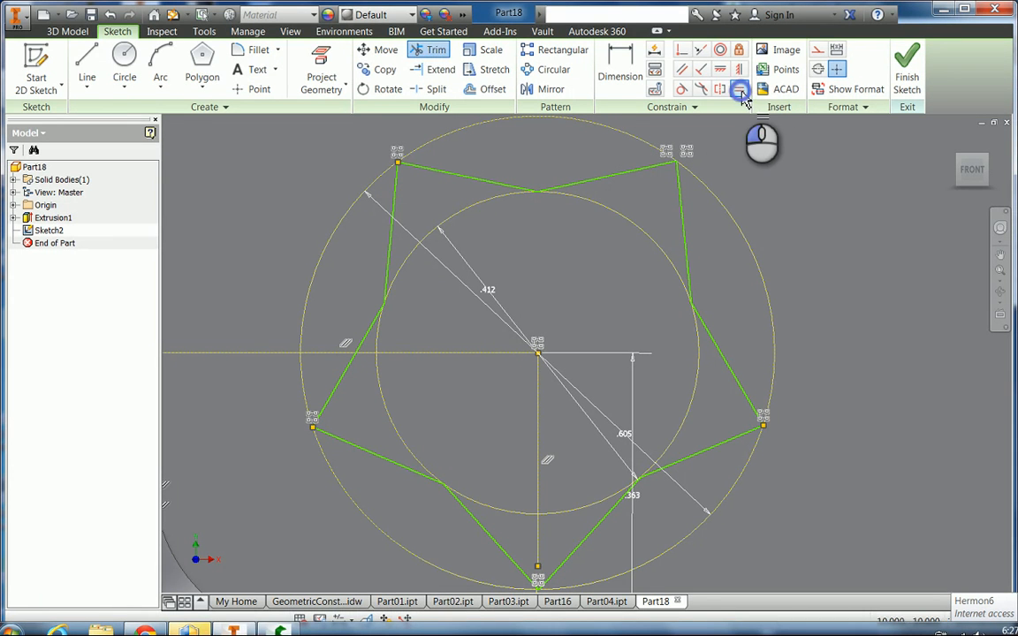
left_click(347, 363)
left_click(374, 460)
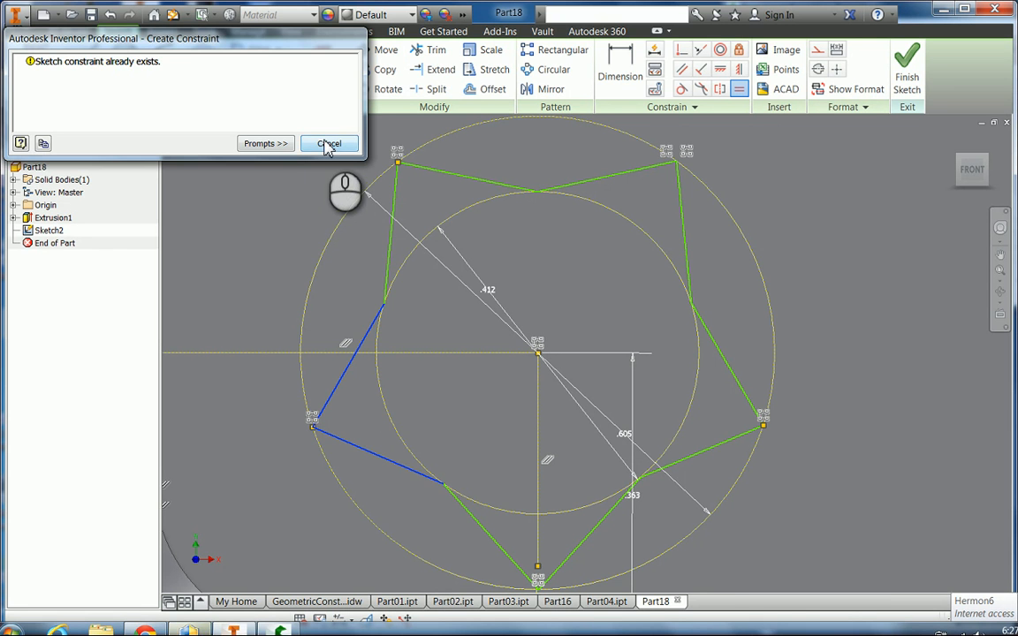
left_click(328, 143)
left_click(389, 468)
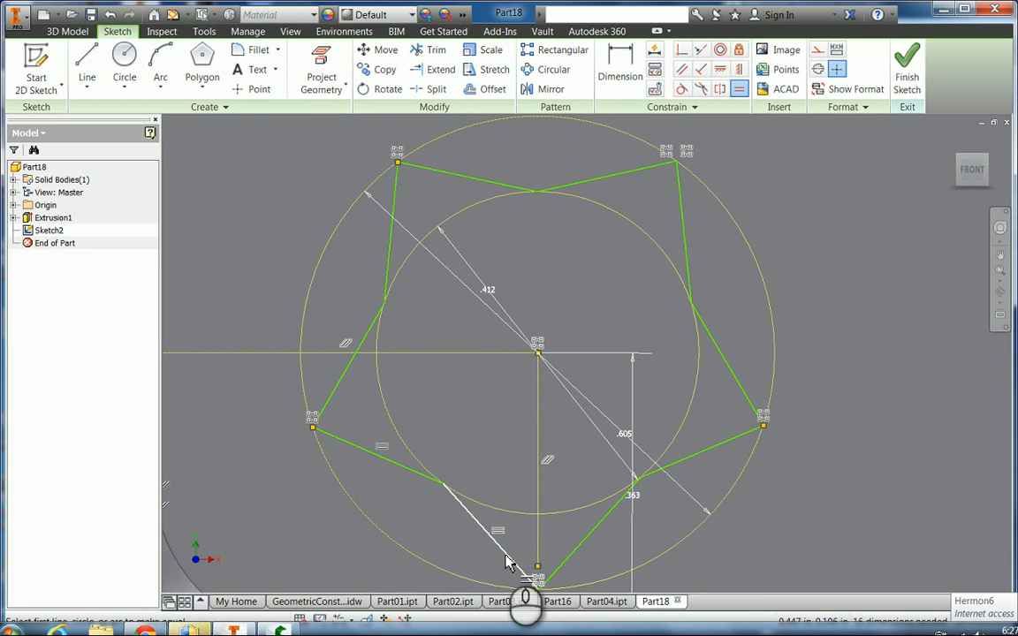
left_click(504, 554)
left_click(573, 553)
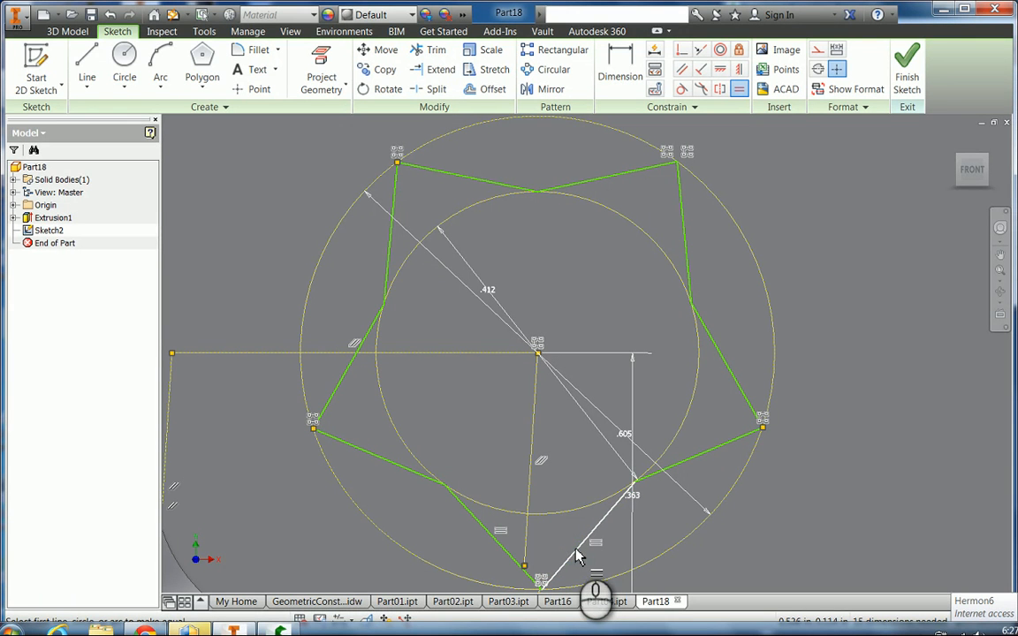
Step: Apply equal constraints to the two lines of the star's lower-right notch and to the lower-right point's two lines
left_click(599, 522)
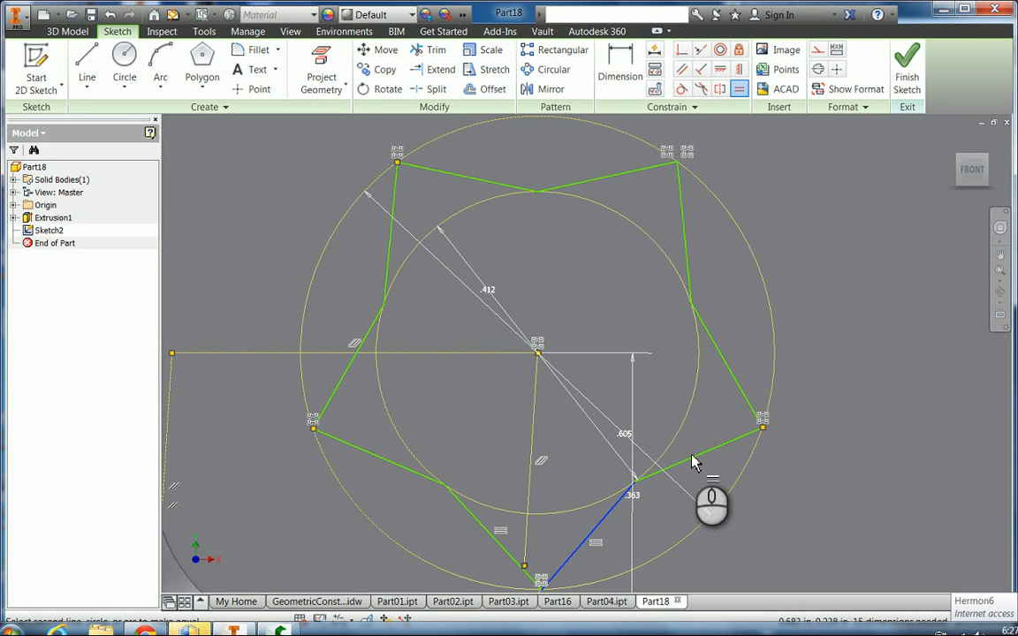
left_click(693, 461)
left_click(712, 447)
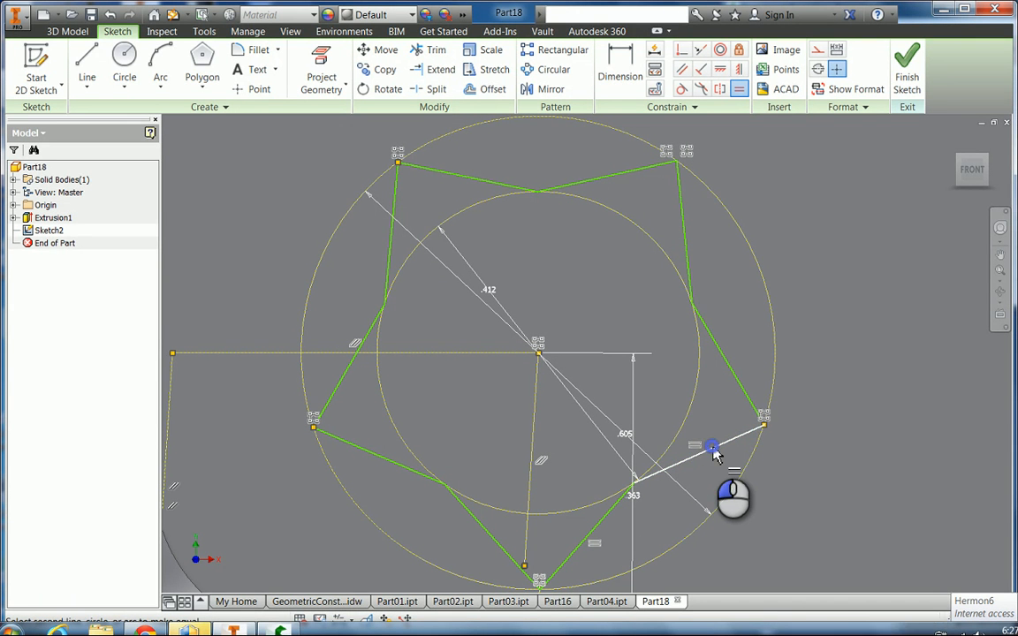
left_click(731, 374)
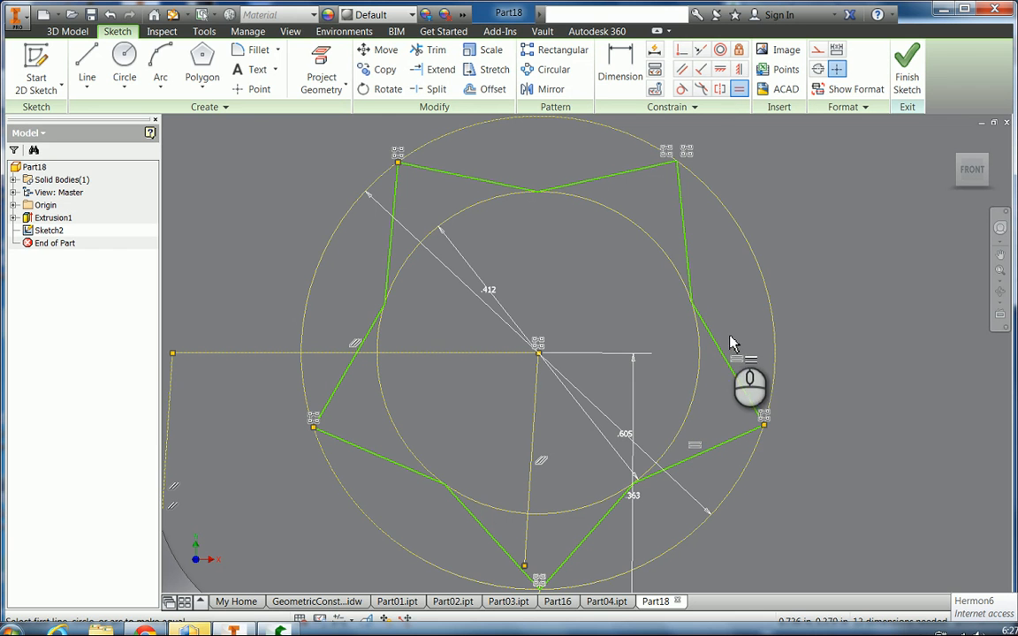
Step: Try to make the two lines of the star's right notch equal
left_click(720, 353)
left_click(687, 258)
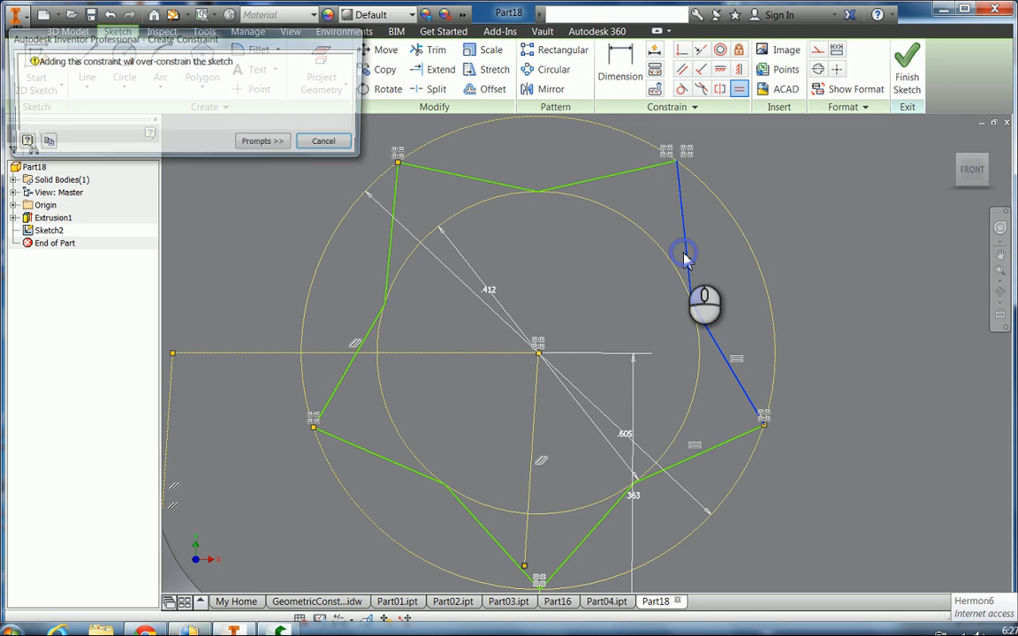
left_click(327, 143)
Step: Delete the polygon constraint linking the upper-right and lower-right vertices, and make the two lines of the right notch equal
left_click(738, 89)
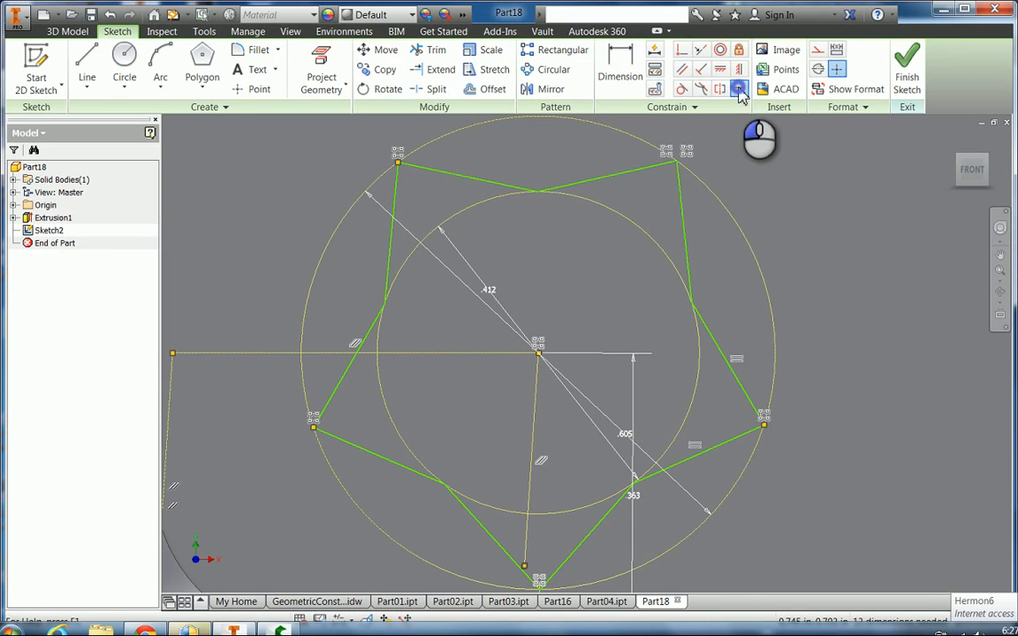
right_click(687, 152)
left_click(686, 108)
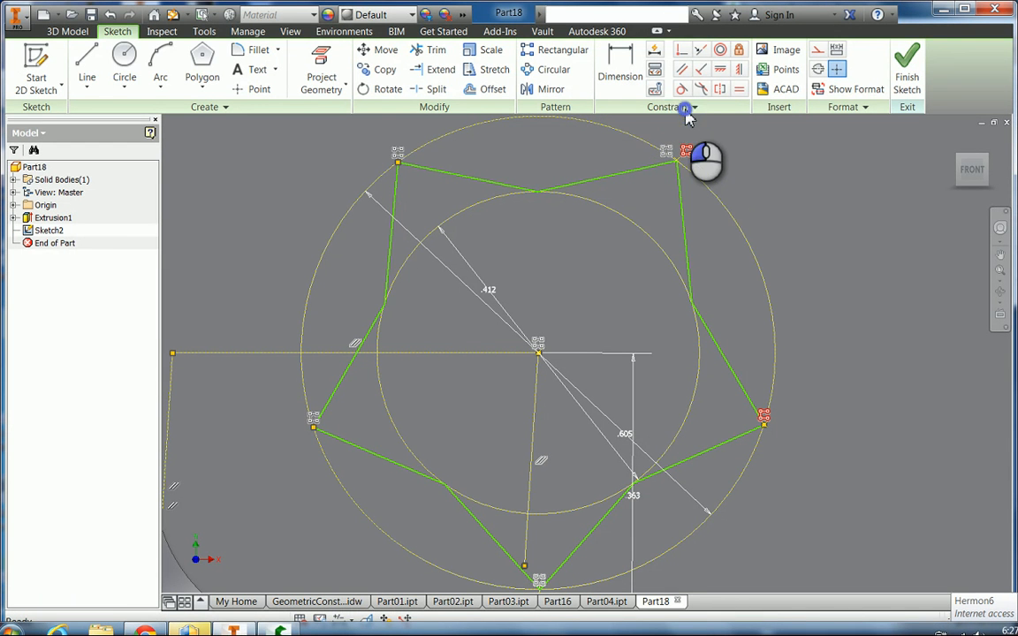
left_click(739, 90)
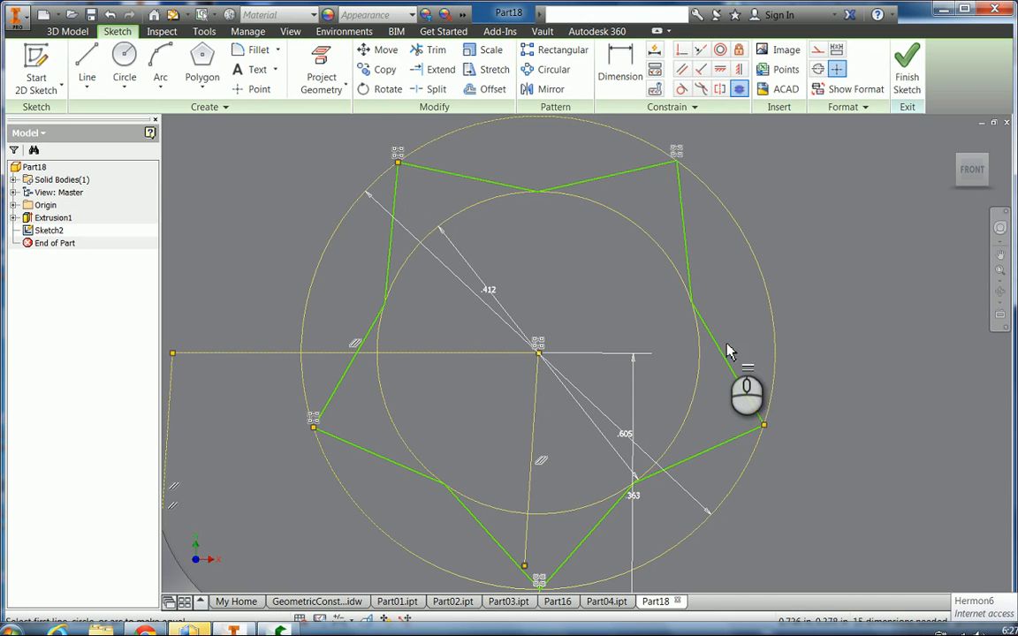
left_click(723, 352)
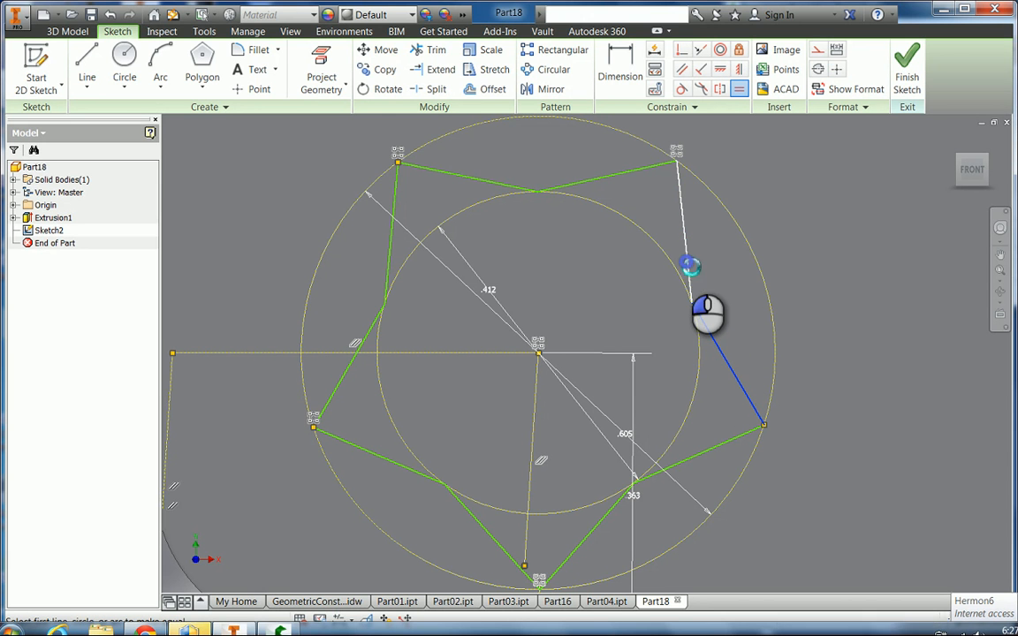
left_click(687, 263)
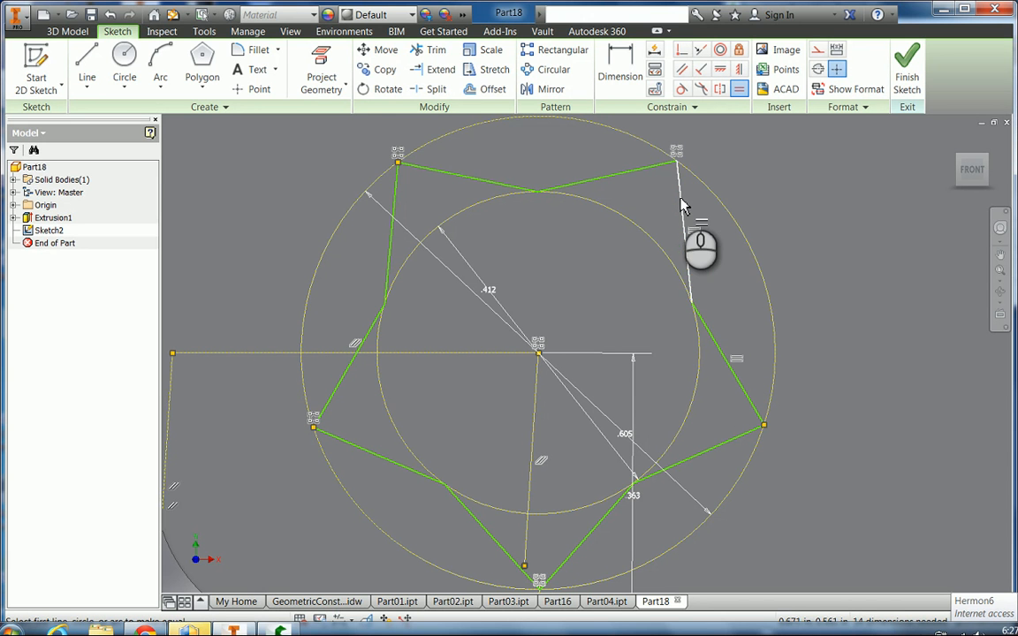
Step: Try to make the two lines of the star's upper-right point equal
left_click(685, 225)
left_click(632, 176)
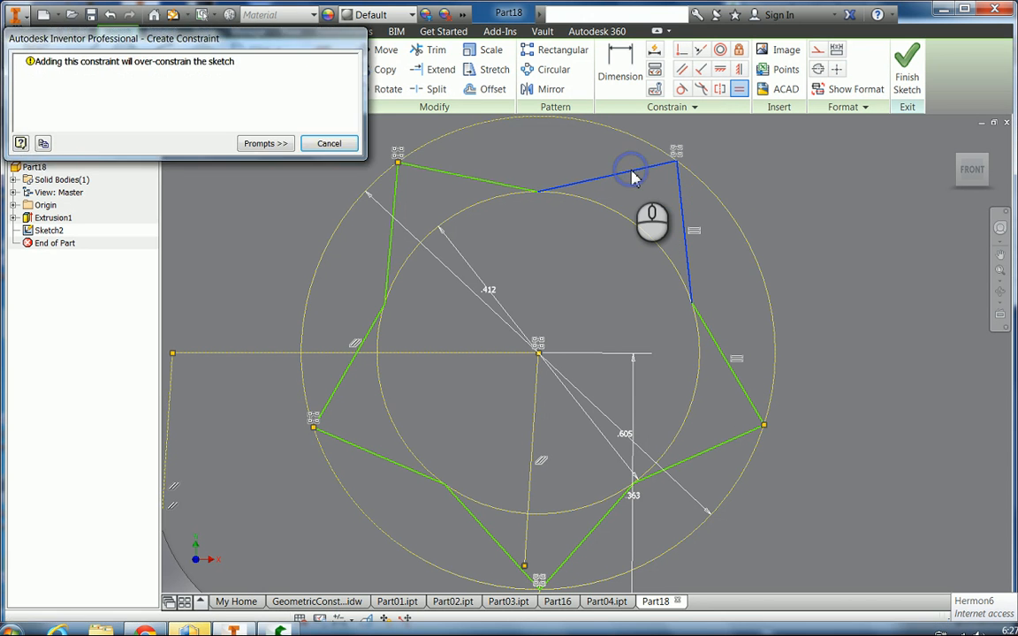
left_click(328, 143)
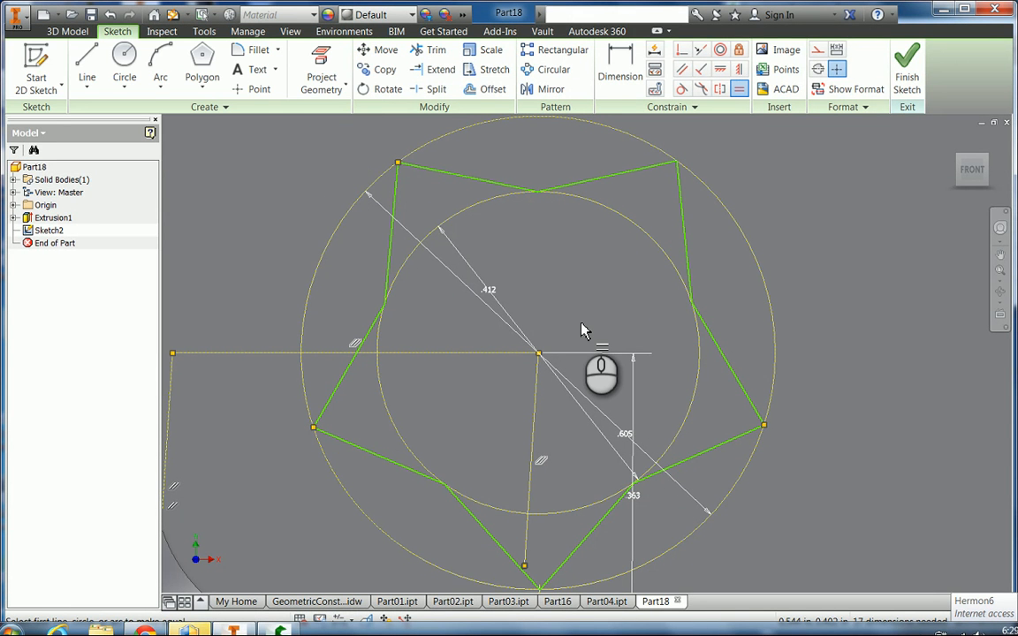
Step: Hide all constraint symbols in the sketch and finish the sketch
scroll(565, 332, "down", 5)
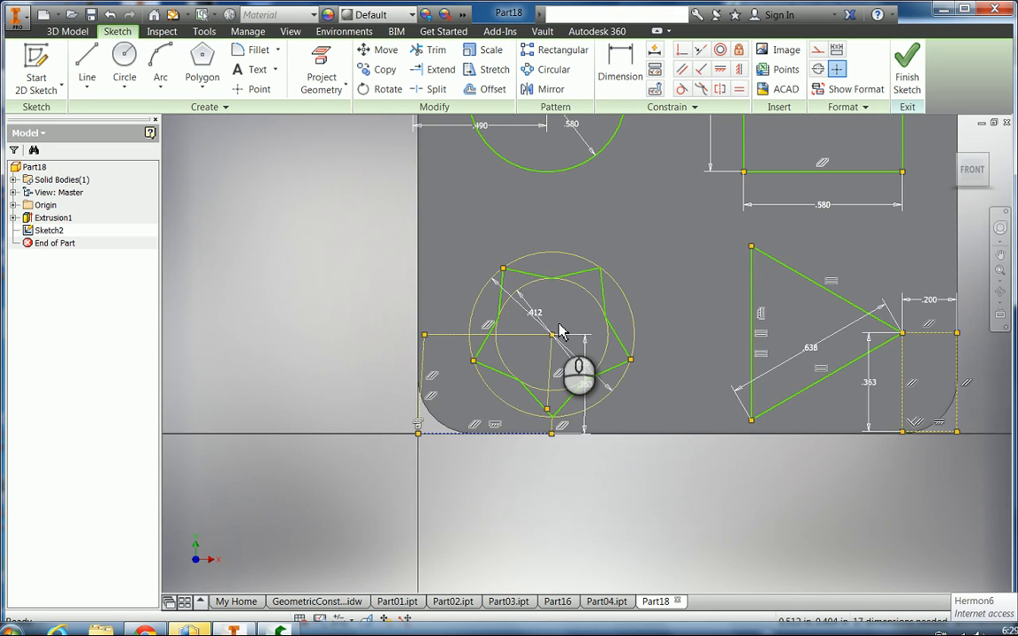
scroll(558, 331, "down", 3)
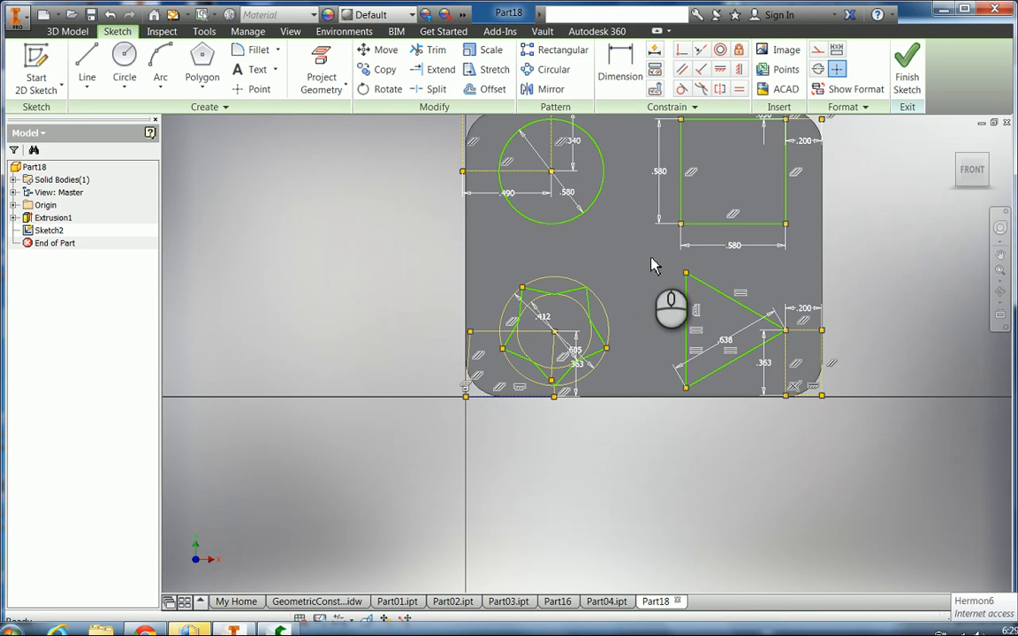
left_click_drag(649, 257, 596, 281)
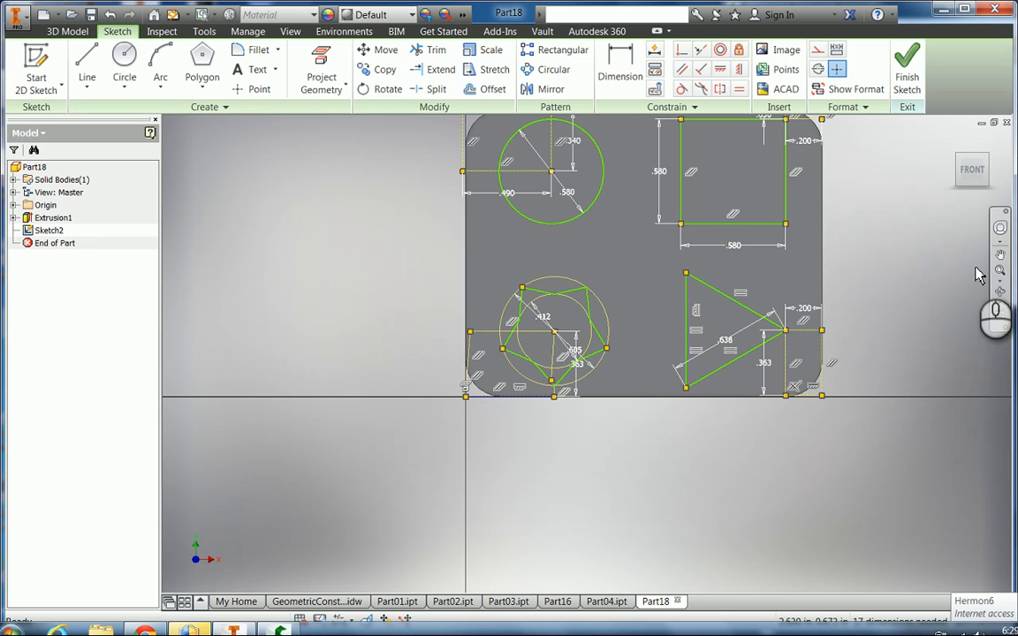
mouse_move(663, 311)
left_mouse_down()
mouse_move(607, 375)
mouse_move(583, 384)
left_mouse_up()
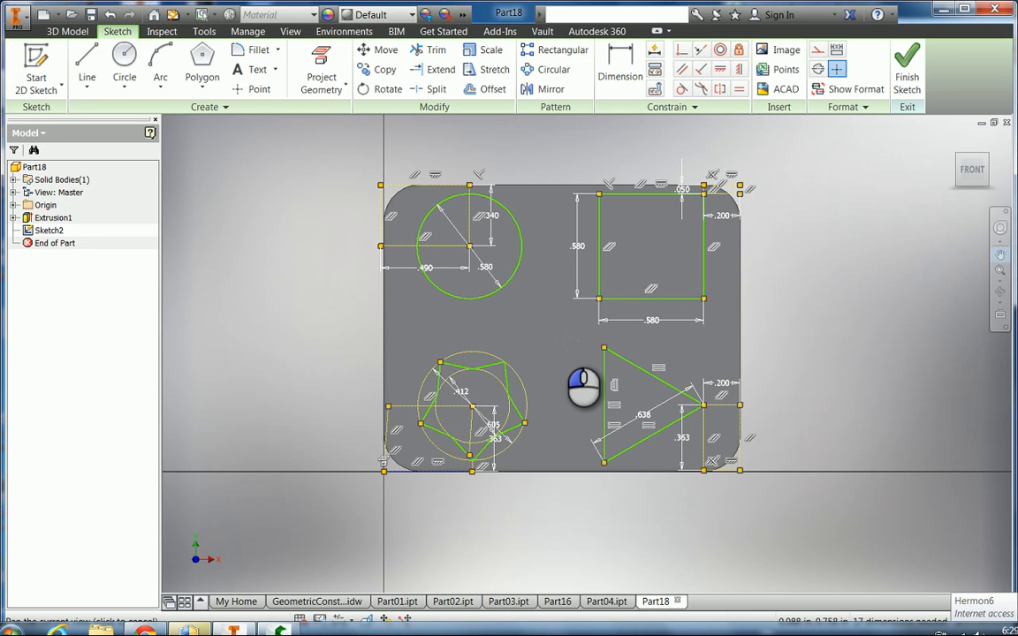
right_click(562, 334)
left_click(551, 318)
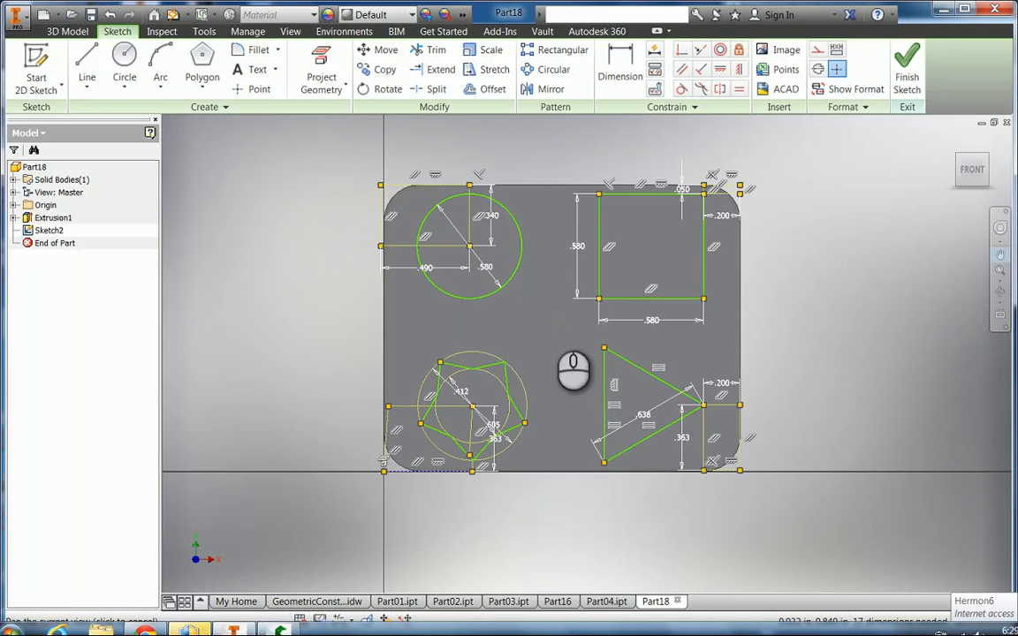
right_click(551, 318)
left_click(551, 318)
right_click(554, 328)
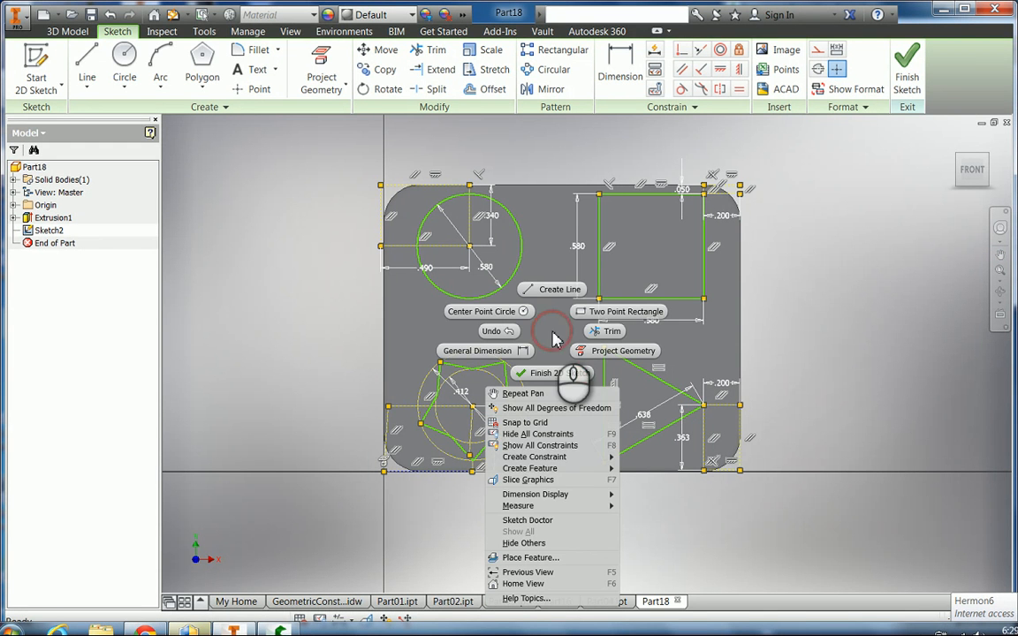
left_click(530, 434)
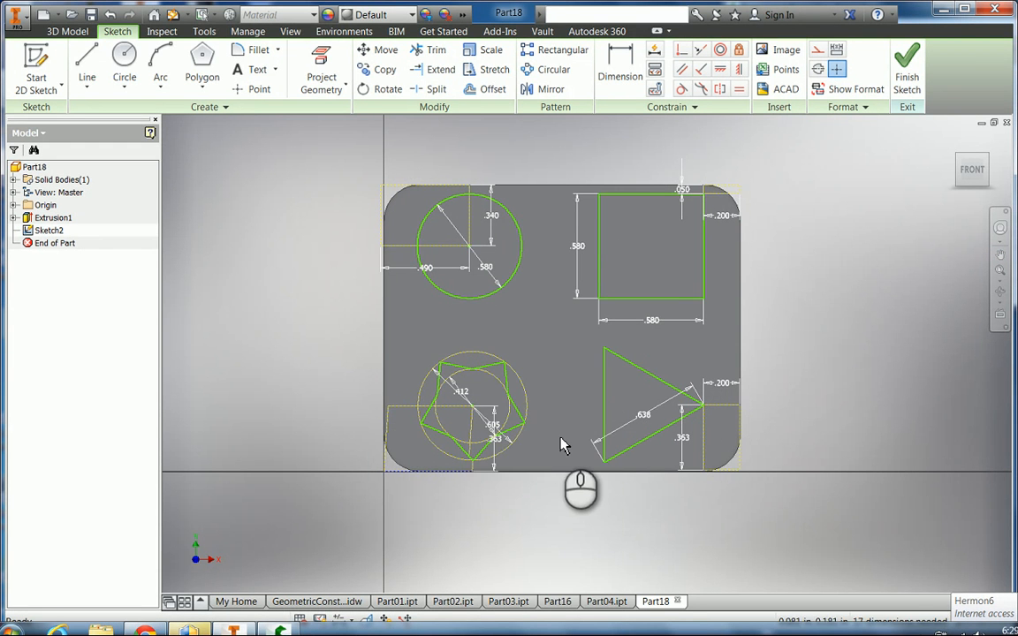
left_click(907, 70)
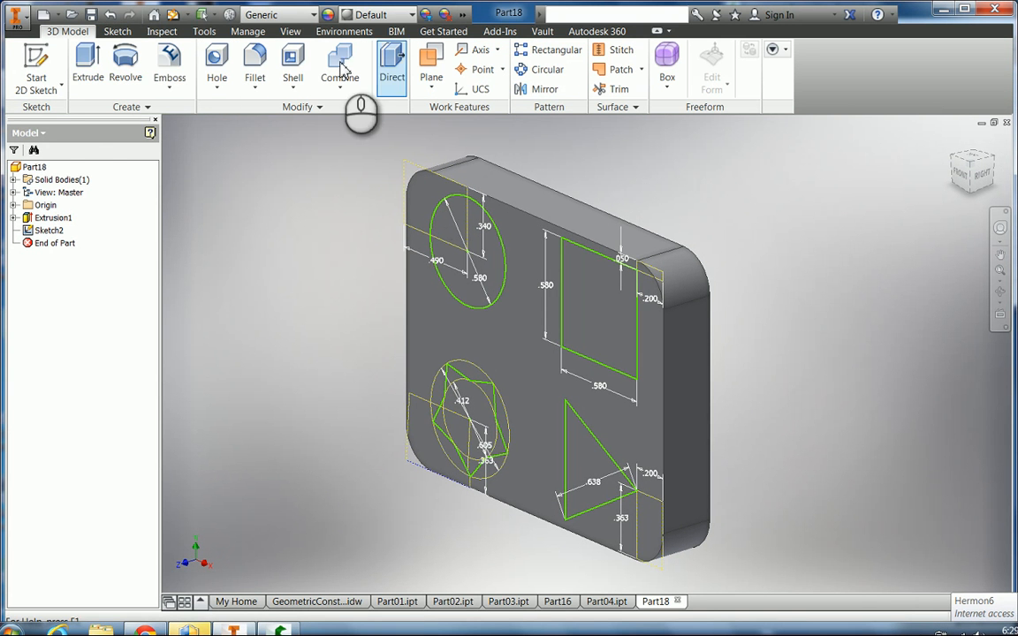
Step: Extrude the circle, square, star and triangle profiles as a 0.3 in deep cut through the plate
left_click(85, 66)
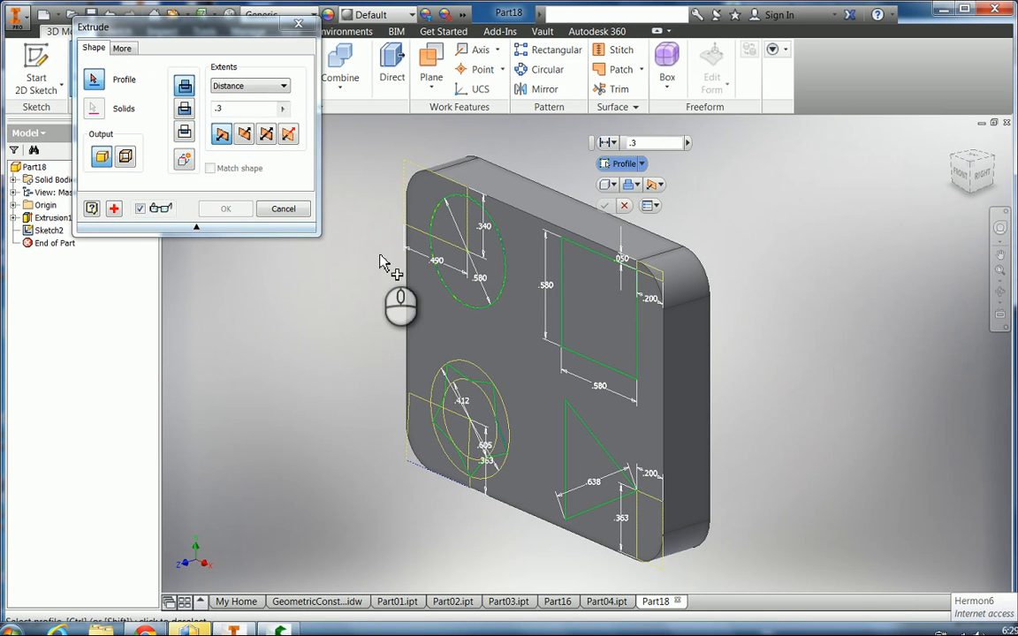
left_click(462, 281)
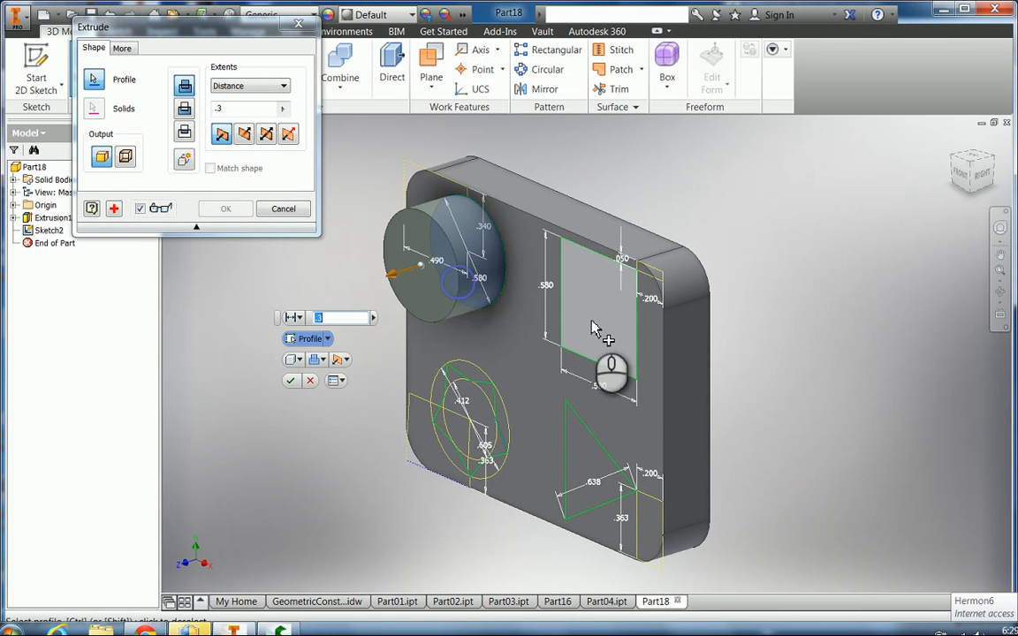
left_click(595, 331)
left_click(469, 436)
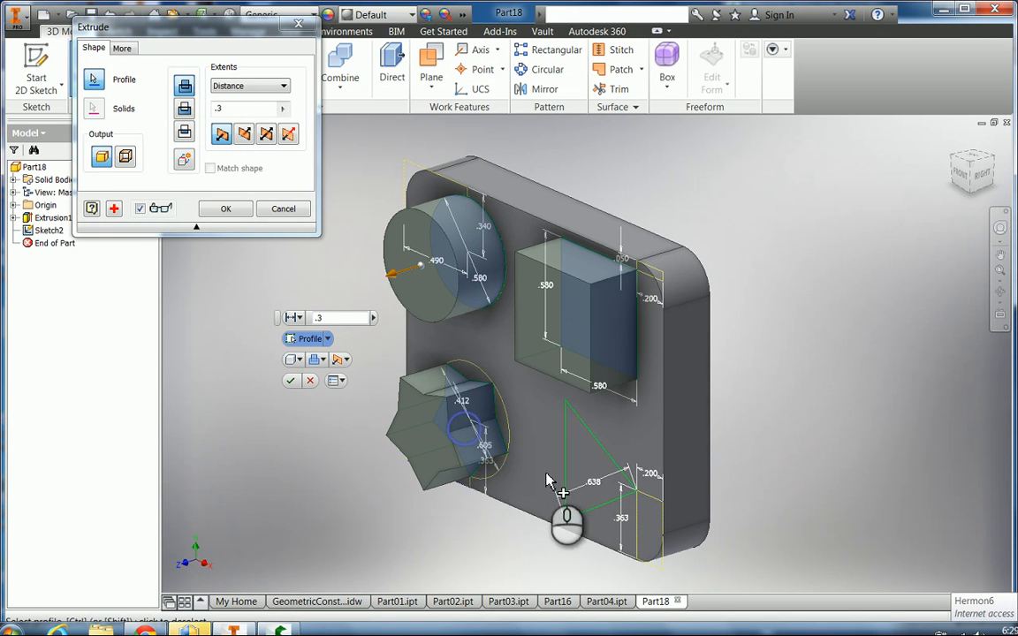
left_click(585, 466)
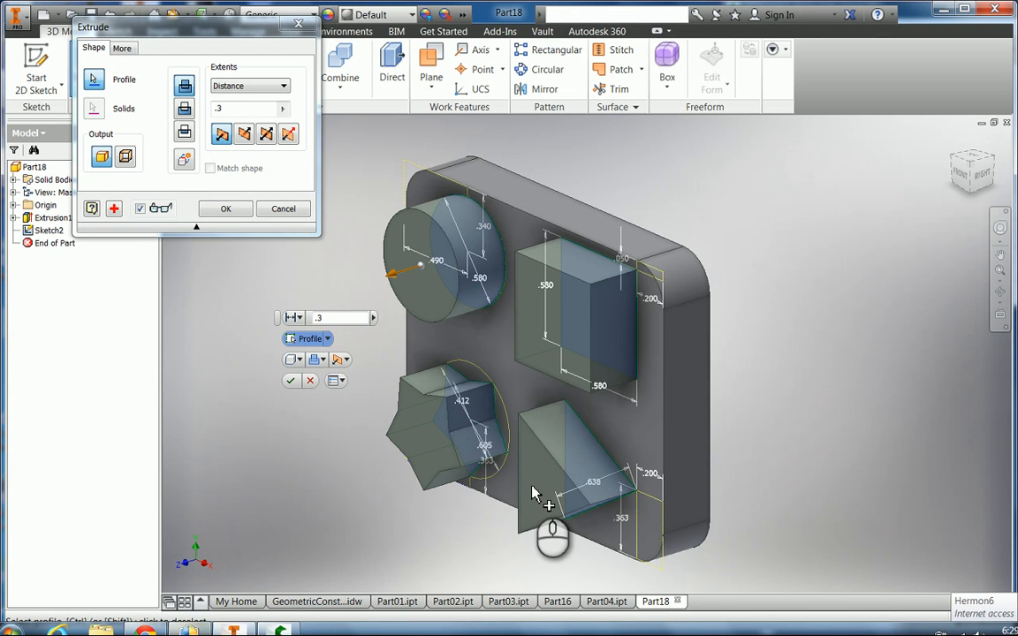
left_click(245, 134)
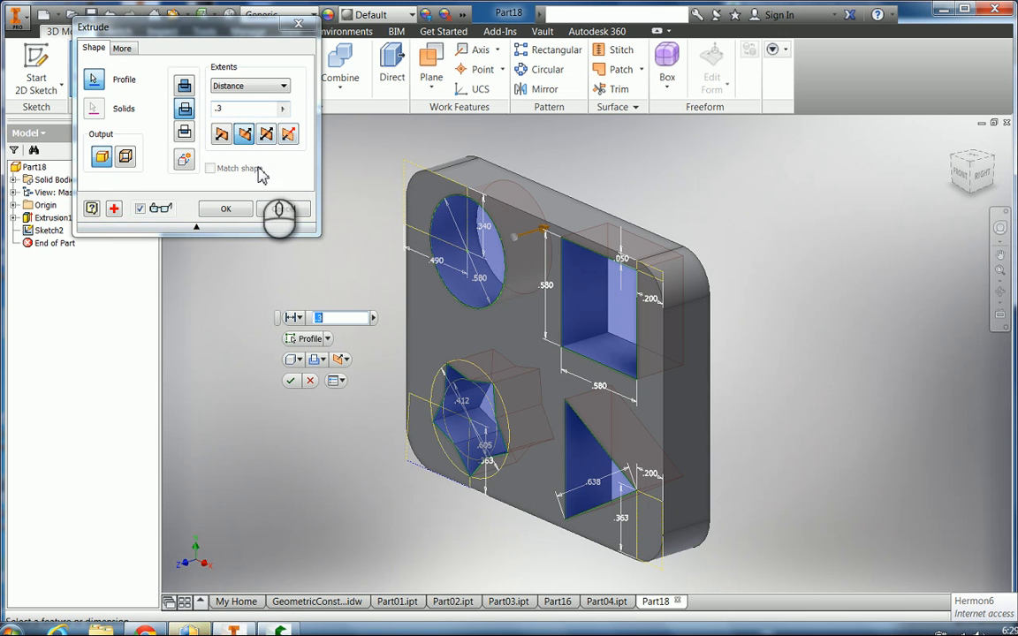
left_click(290, 380)
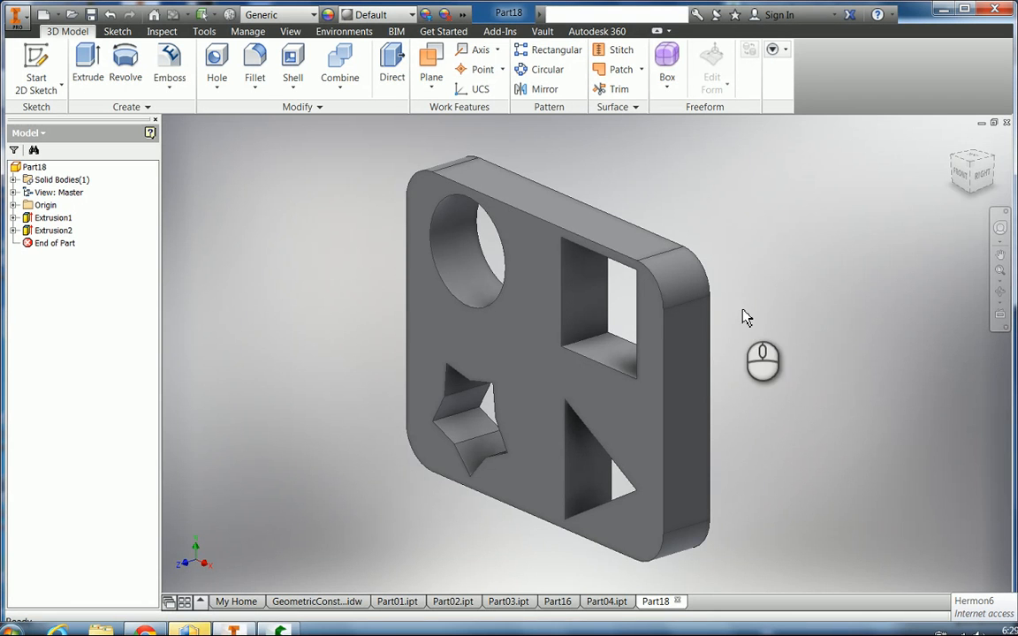
Step: Shell the plate inward with a 0.01 in wall thickness, removing its back face
left_click(996, 176)
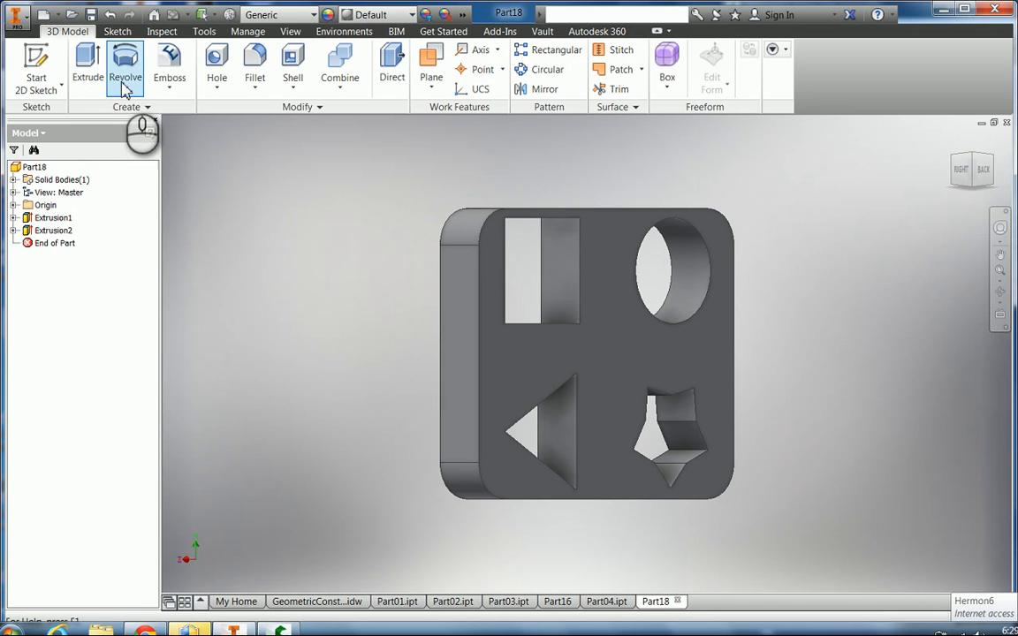
left_click(294, 64)
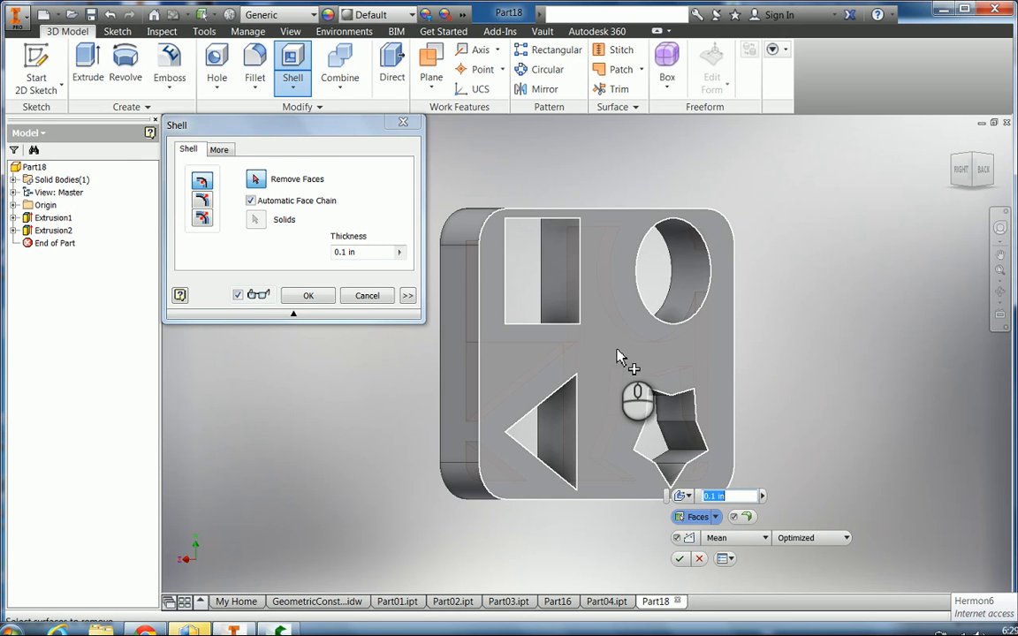
left_click(617, 350)
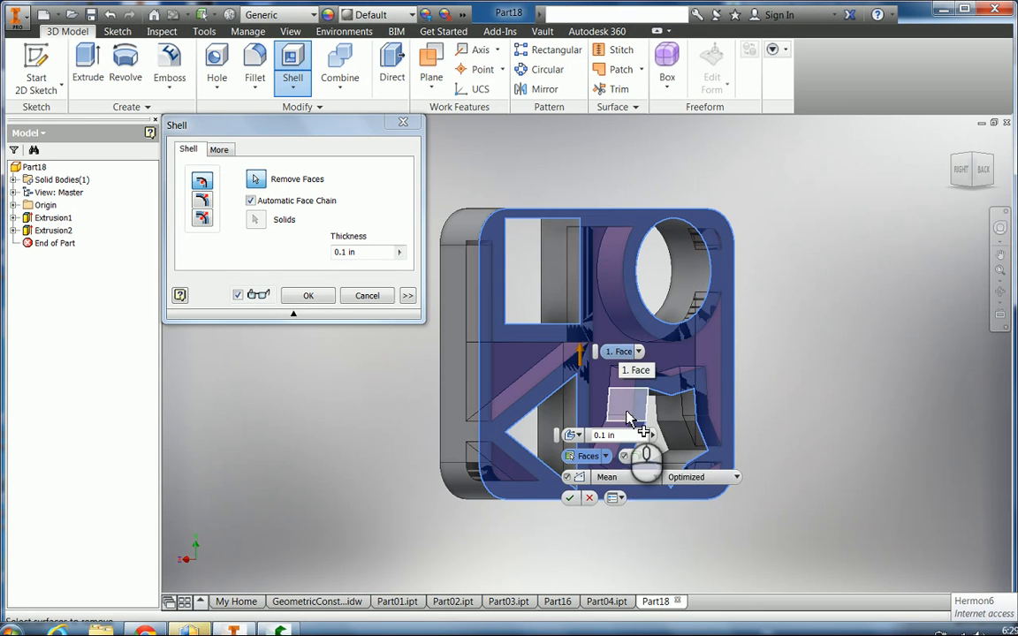
left_click(621, 434)
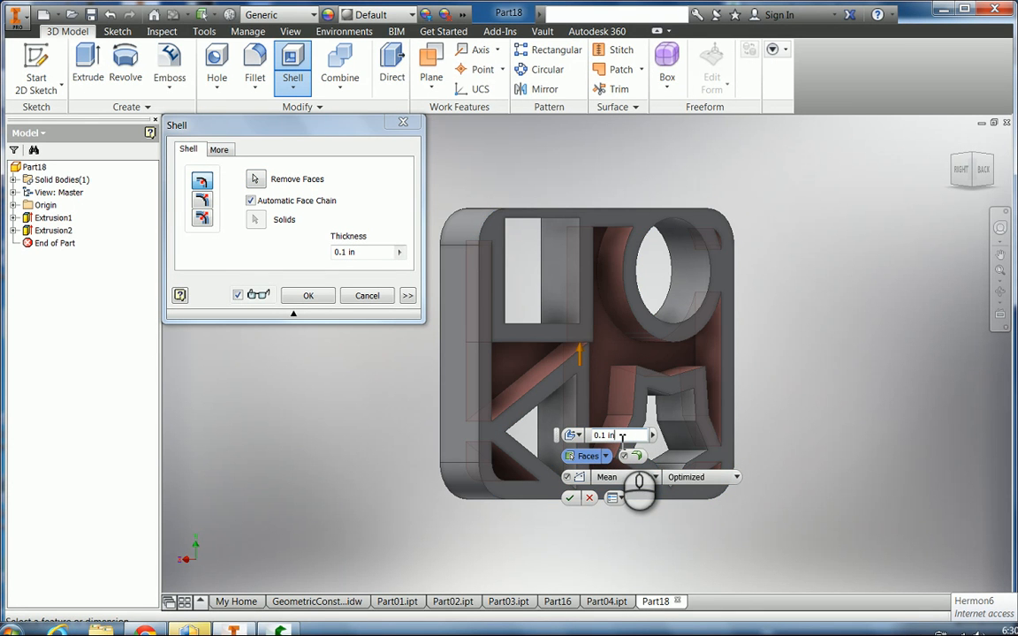
left_click_drag(621, 435, 583, 443)
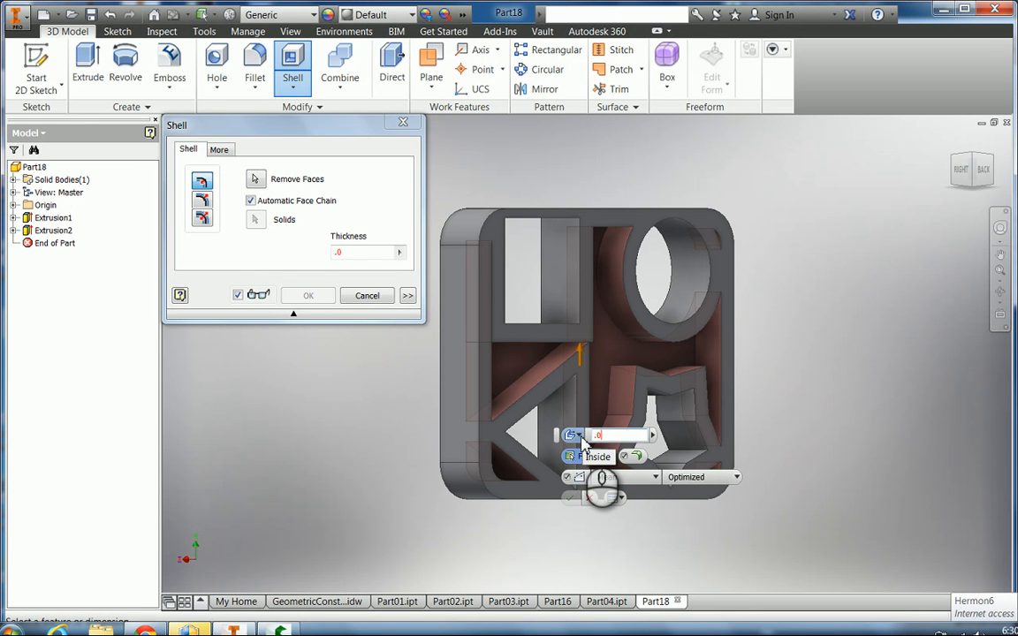
left_click(569, 498)
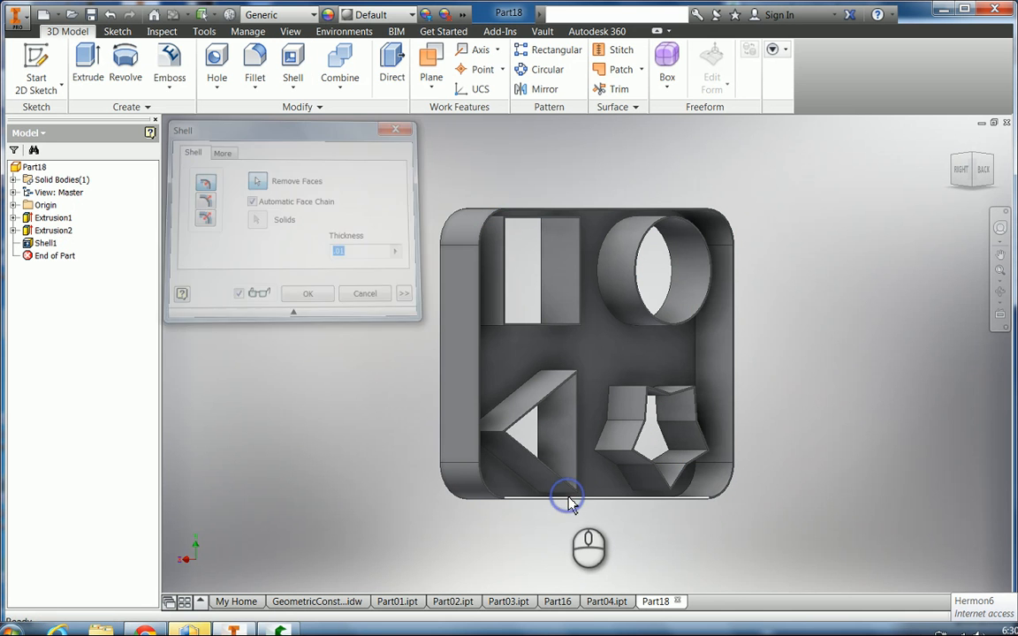
Step: Apply the Blue - Glazing appearance to the part and inspect it from other angles
left_click(412, 15)
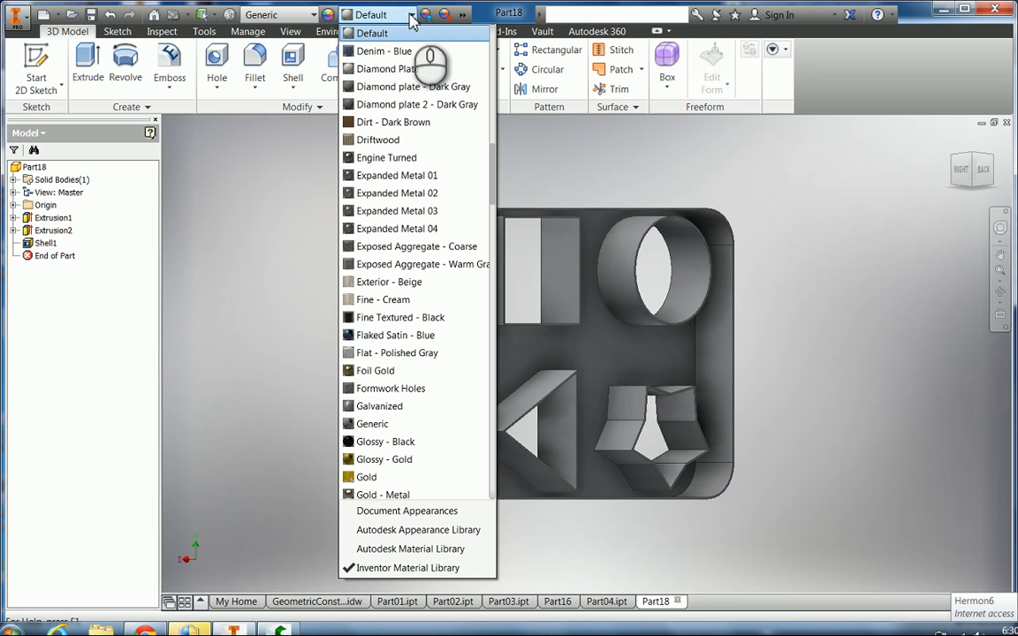
left_click_drag(495, 181, 489, 91)
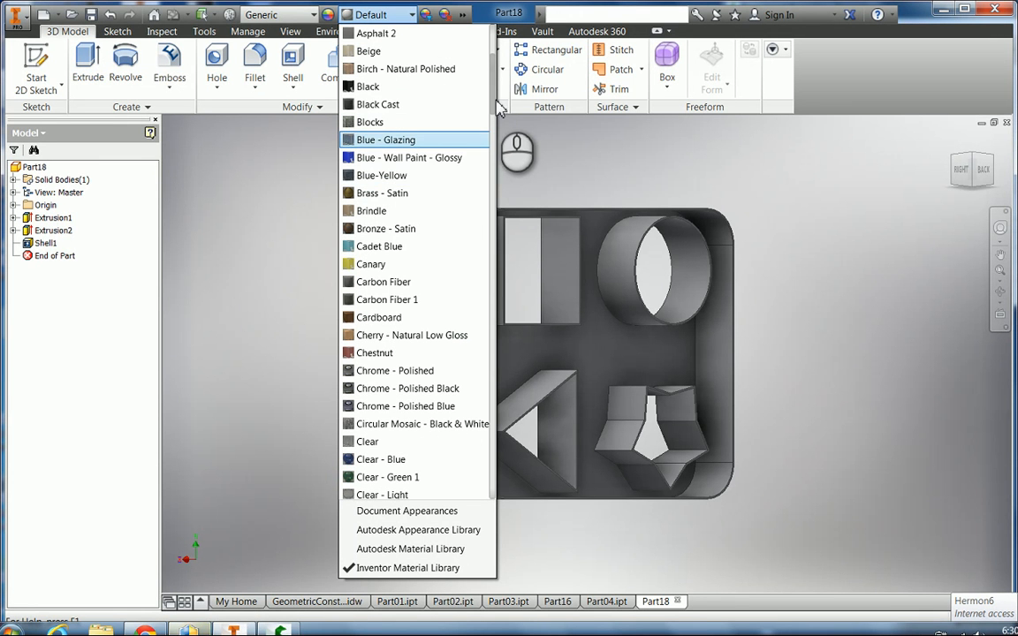
left_click_drag(495, 104, 495, 110)
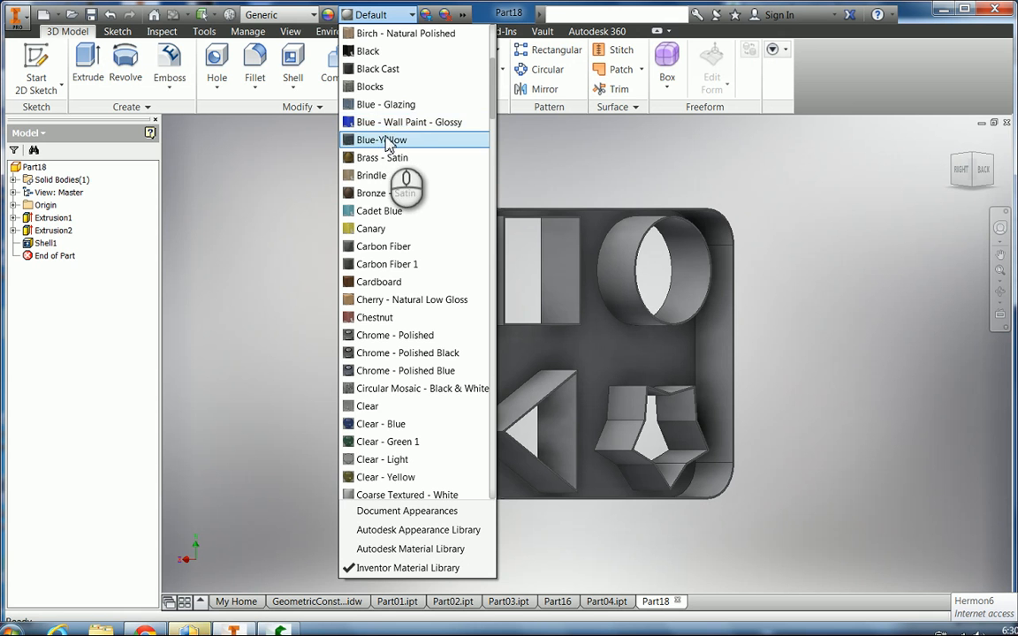
left_click(371, 106)
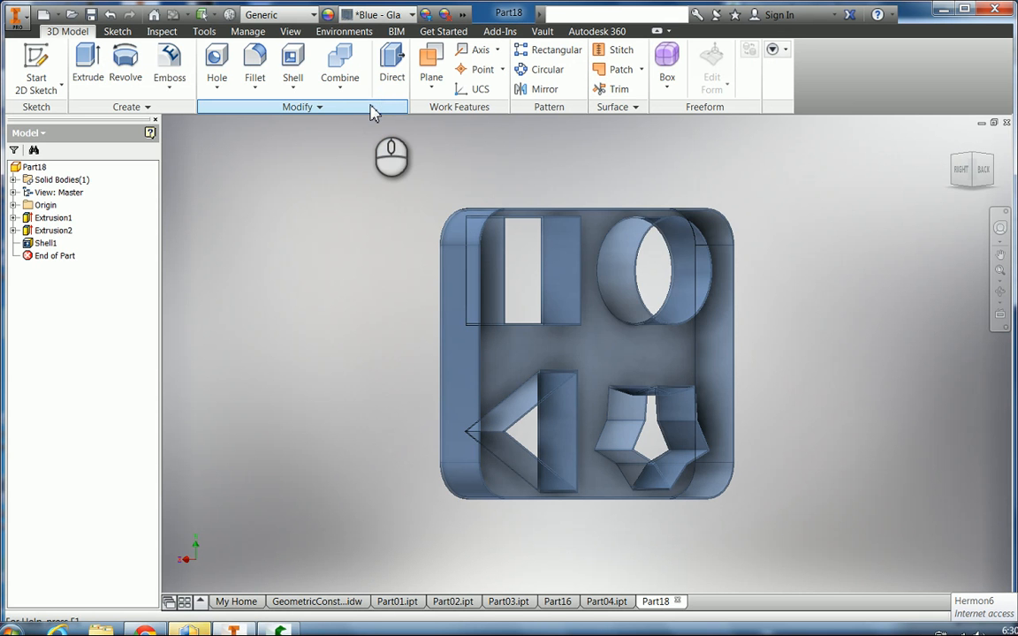
left_click(1001, 301)
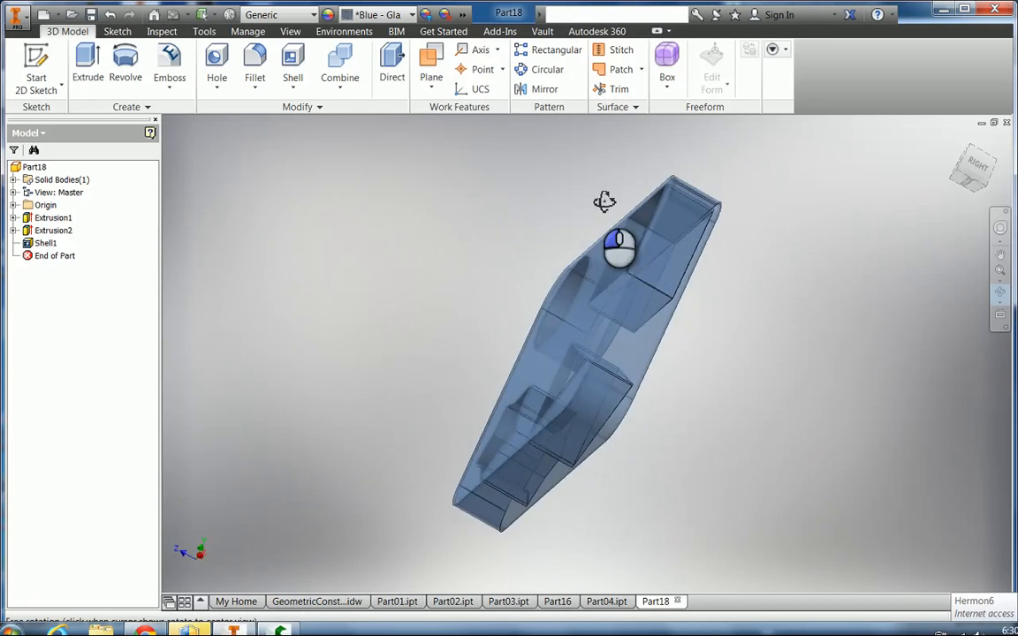